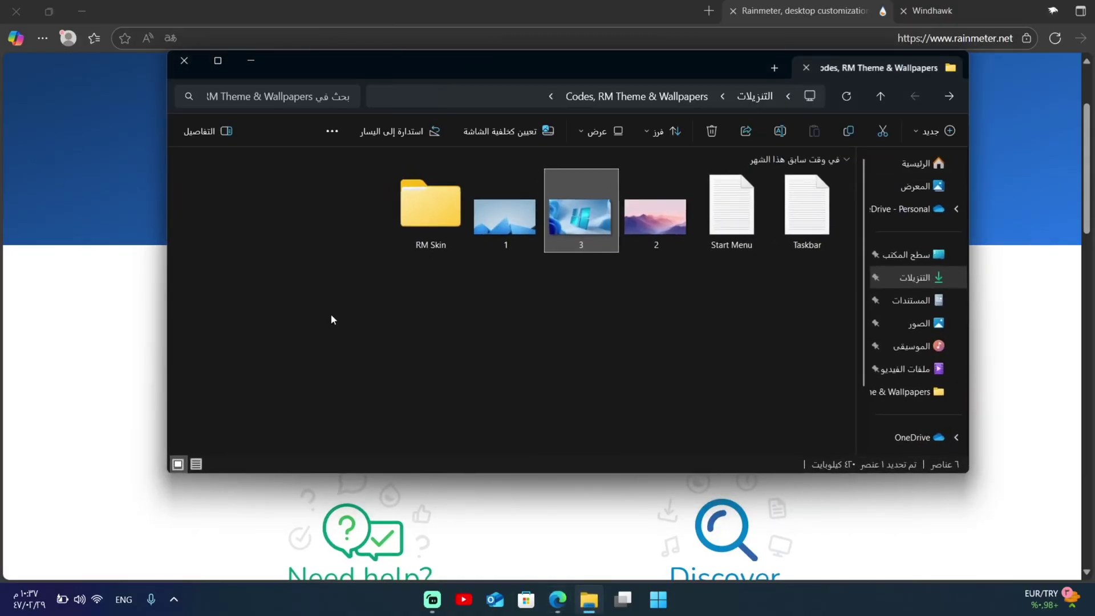
Step: Run windhawk_setup from the Downloads folder and set the installer language to English
left_click(919, 285)
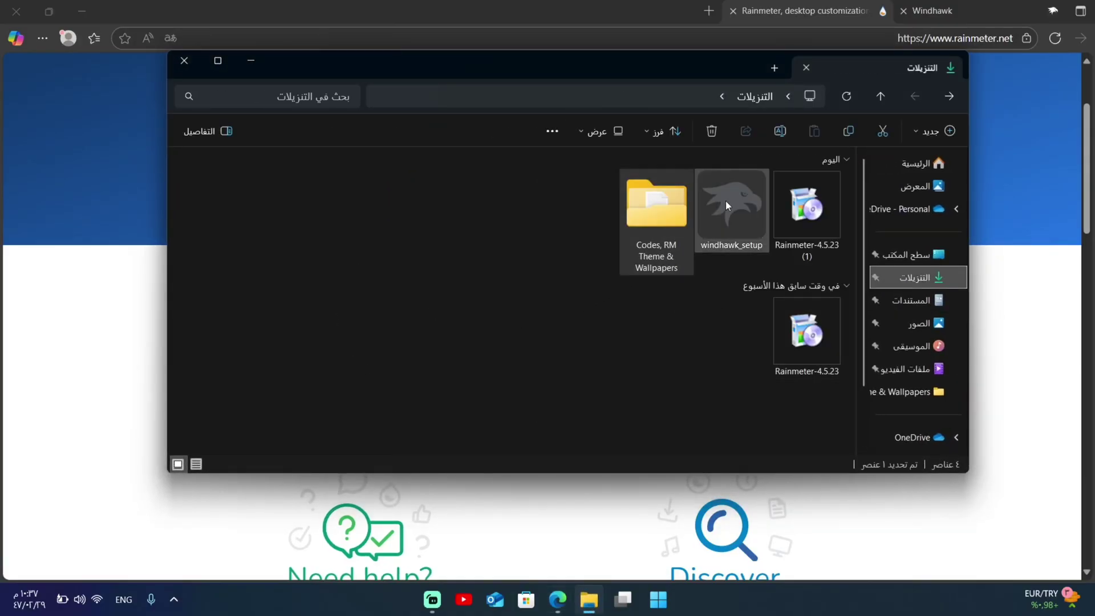
left_click(727, 203)
double_click(726, 201)
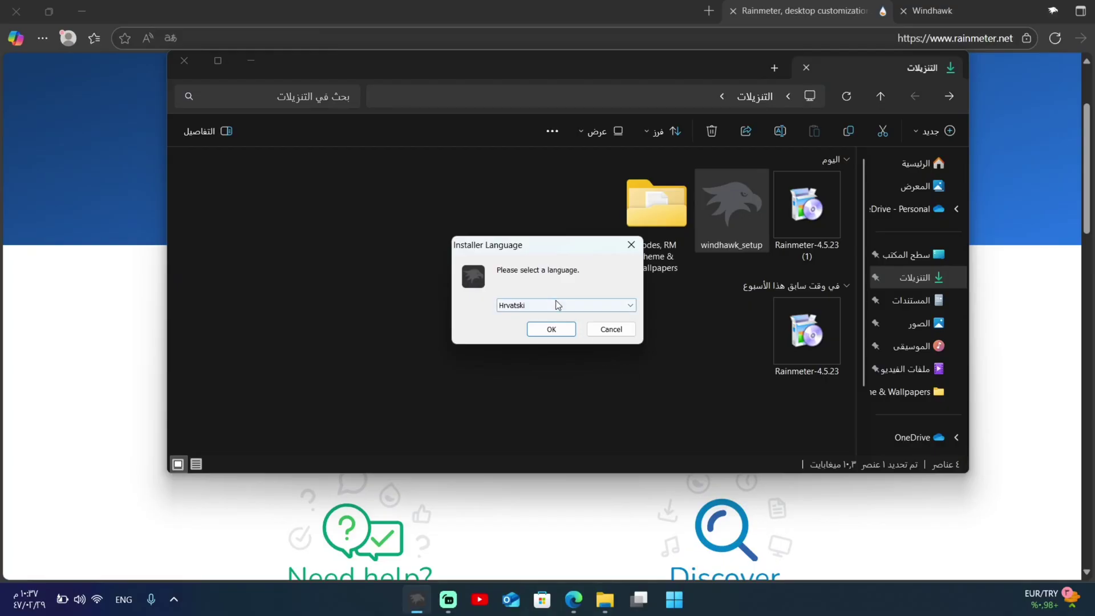
left_click(558, 305)
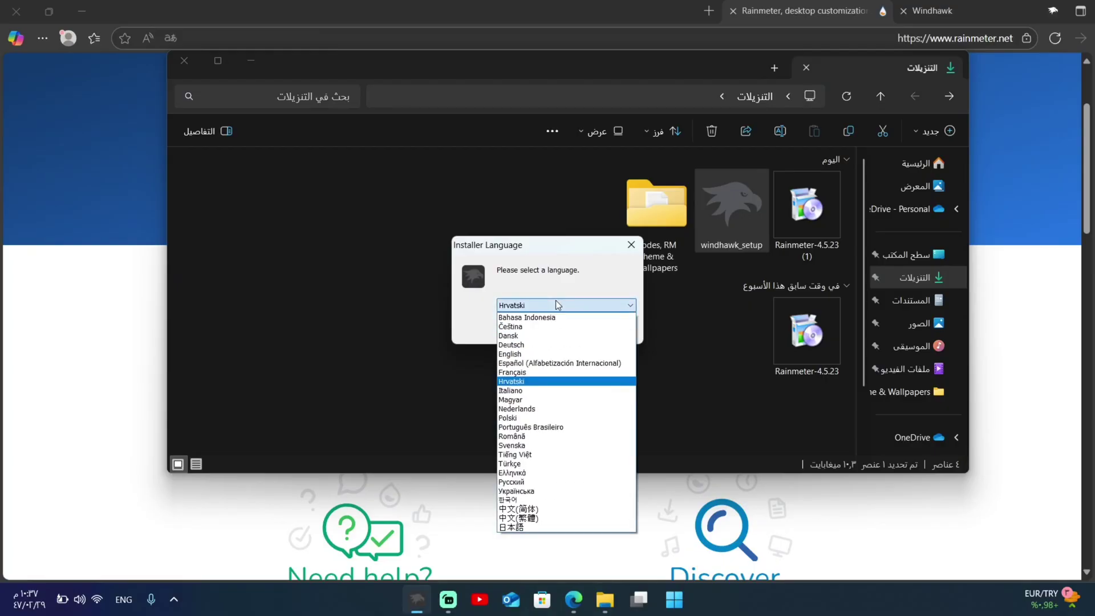
left_click(522, 354)
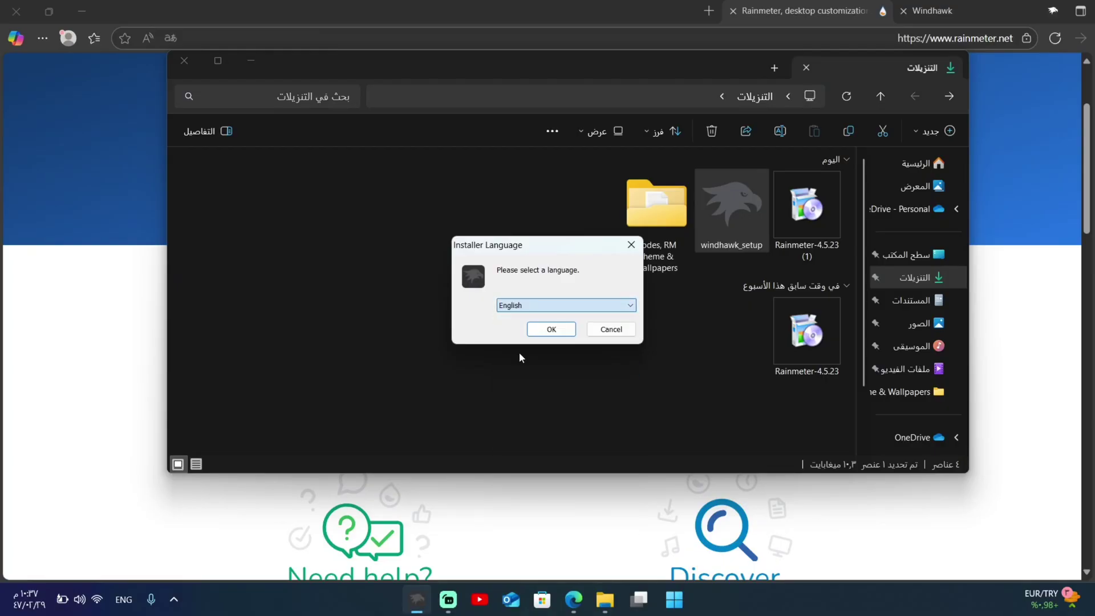
left_click(551, 330)
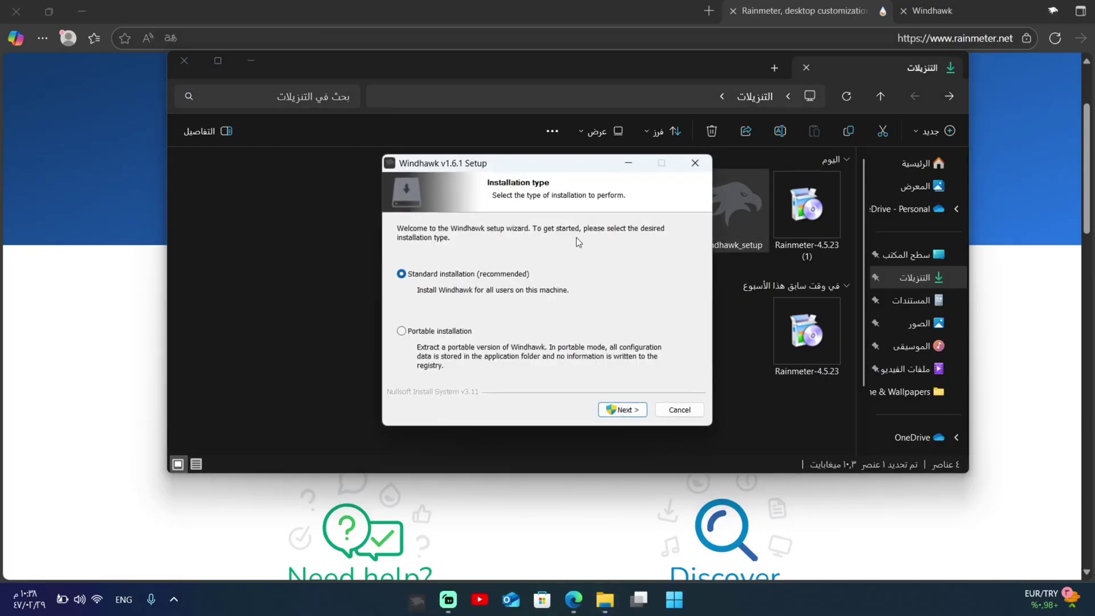
Step: Install Windhawk as a standard installation with the default components in C:\Program Files\Windhawk
left_click(617, 413)
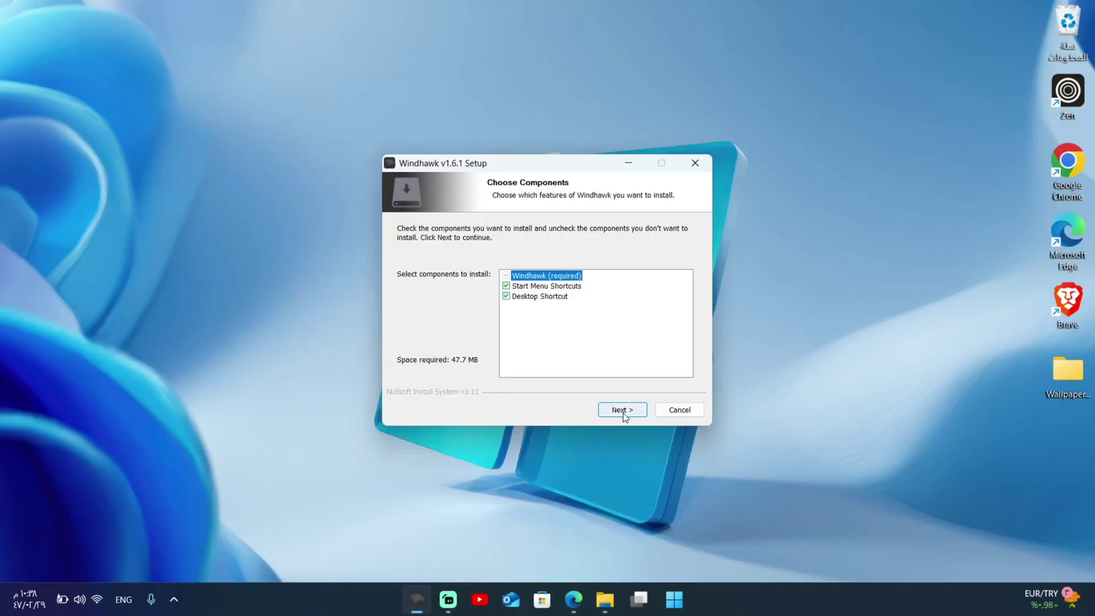
left_click(624, 412)
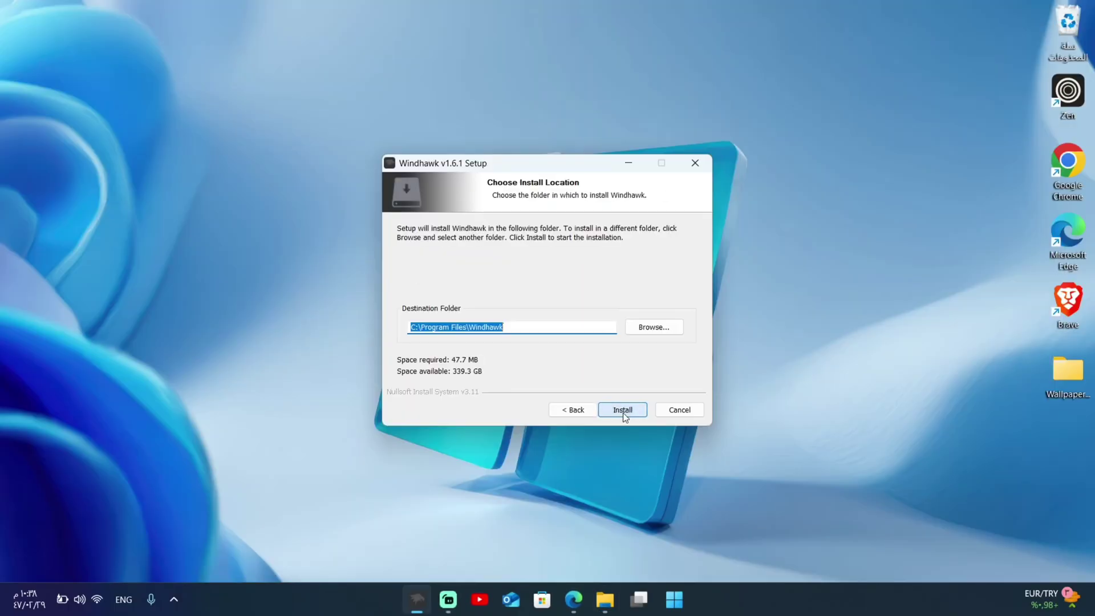
left_click(623, 411)
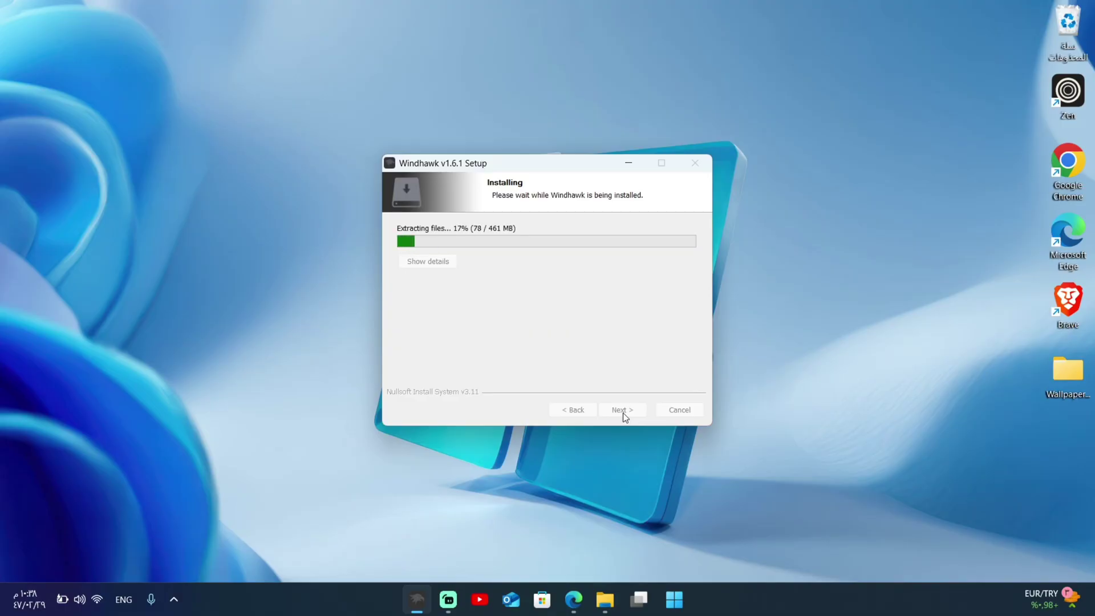
left_click(634, 411)
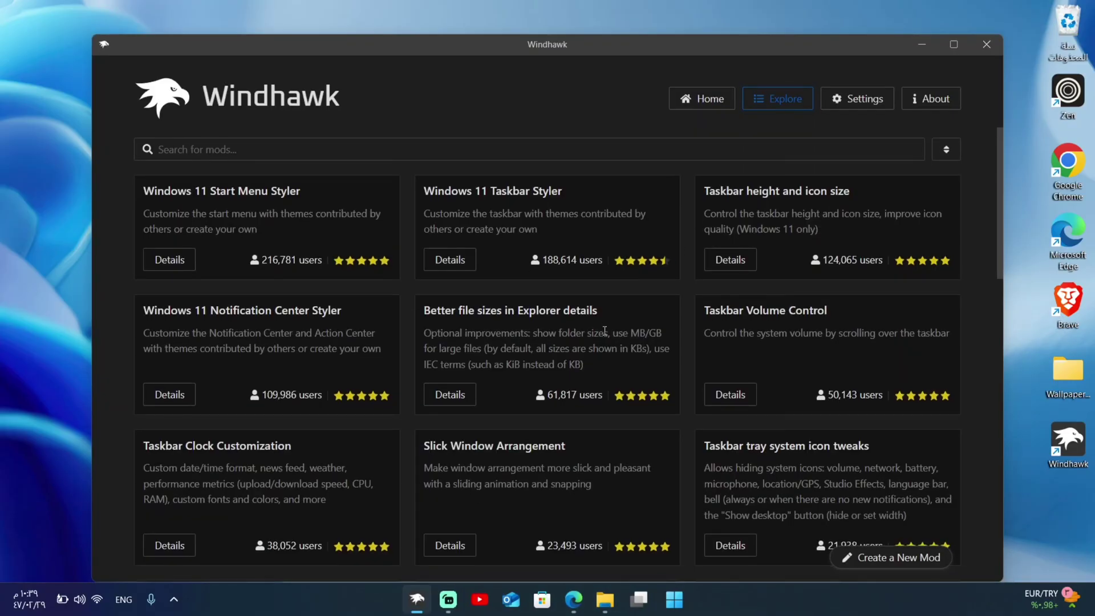
Step: Install the Windows 11 Notification Center Styler mod, accepting the risk, and view the notification center
scroll(605, 330, "down", 1)
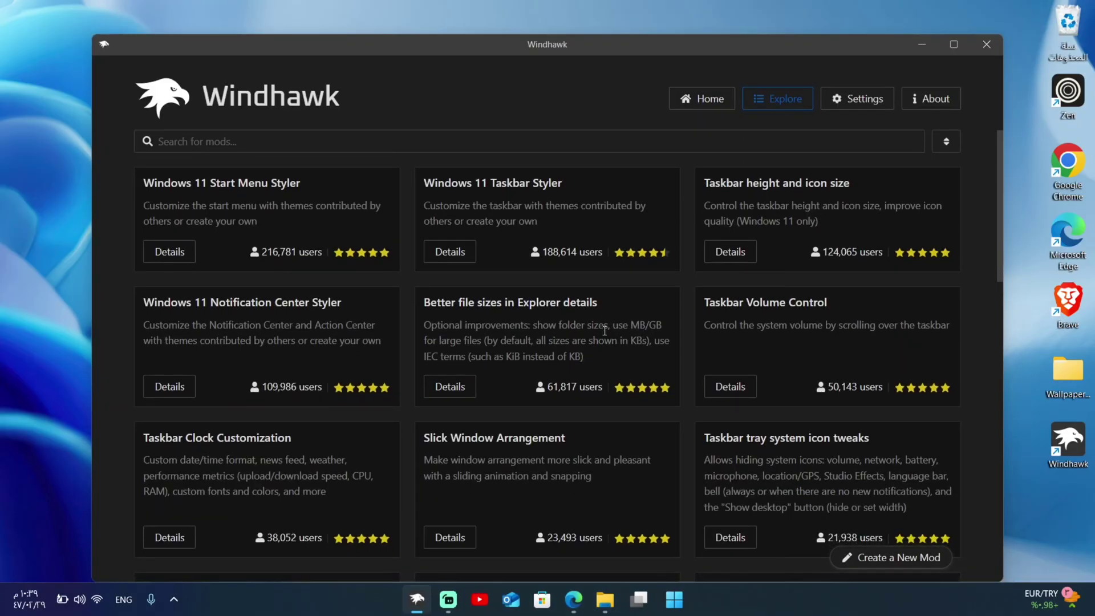
left_click(174, 386)
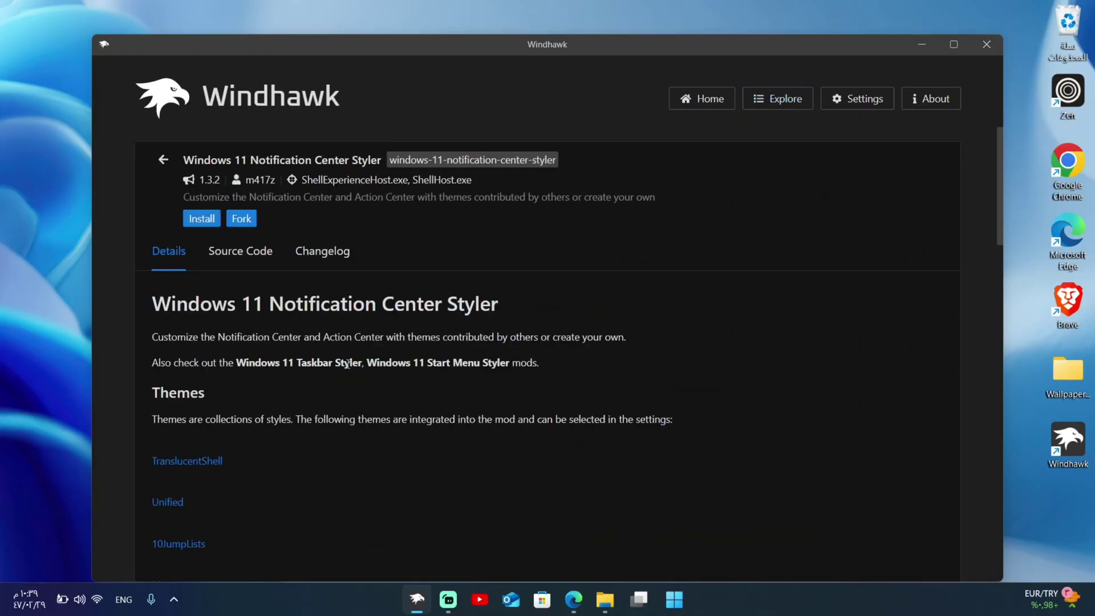
left_click(200, 219)
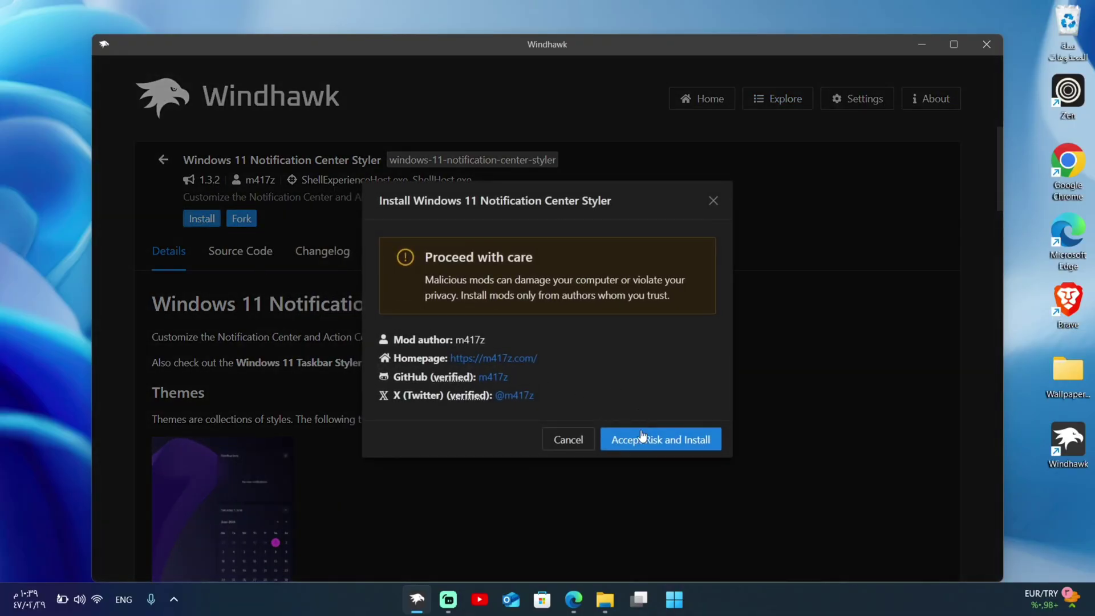
left_click(643, 436)
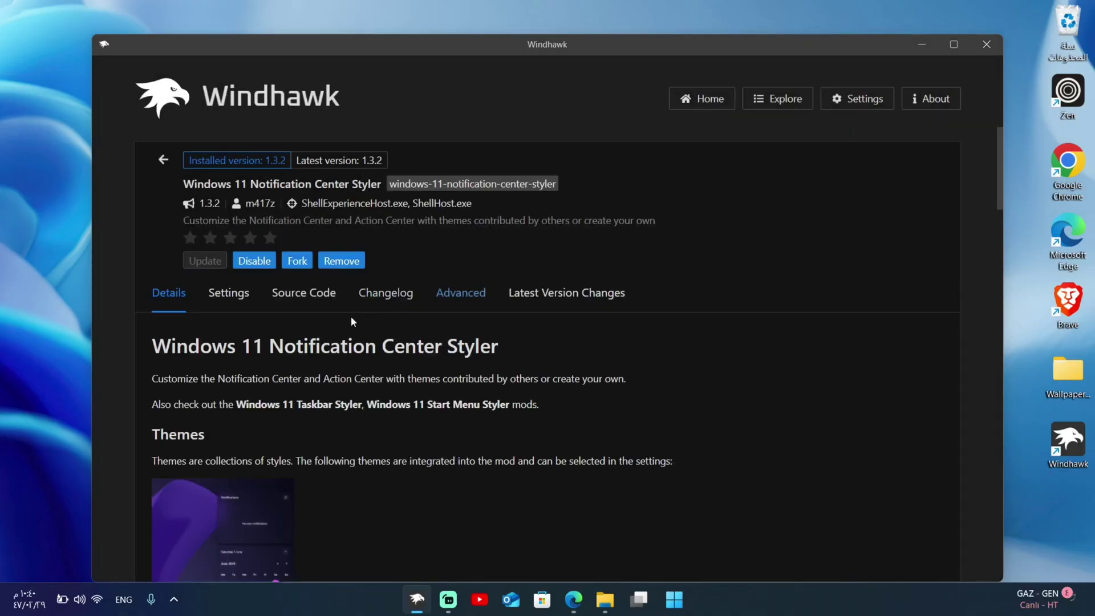
left_click(35, 605)
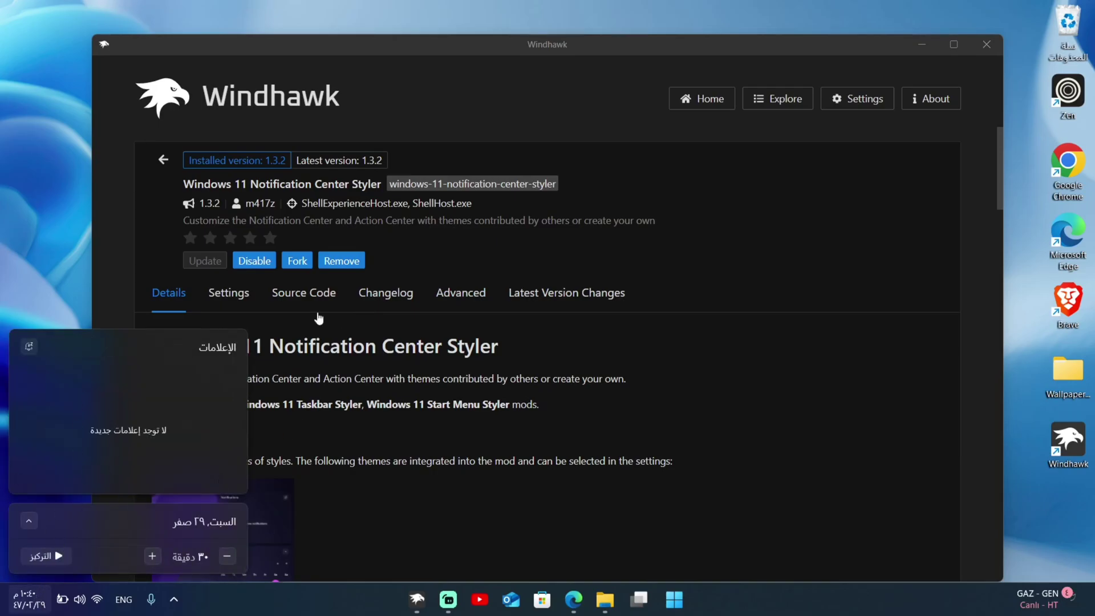
Step: Set the Notification Center Styler theme to TranslucentShell and save the mod's settings
left_click(227, 294)
scroll(255, 409, "down", 1)
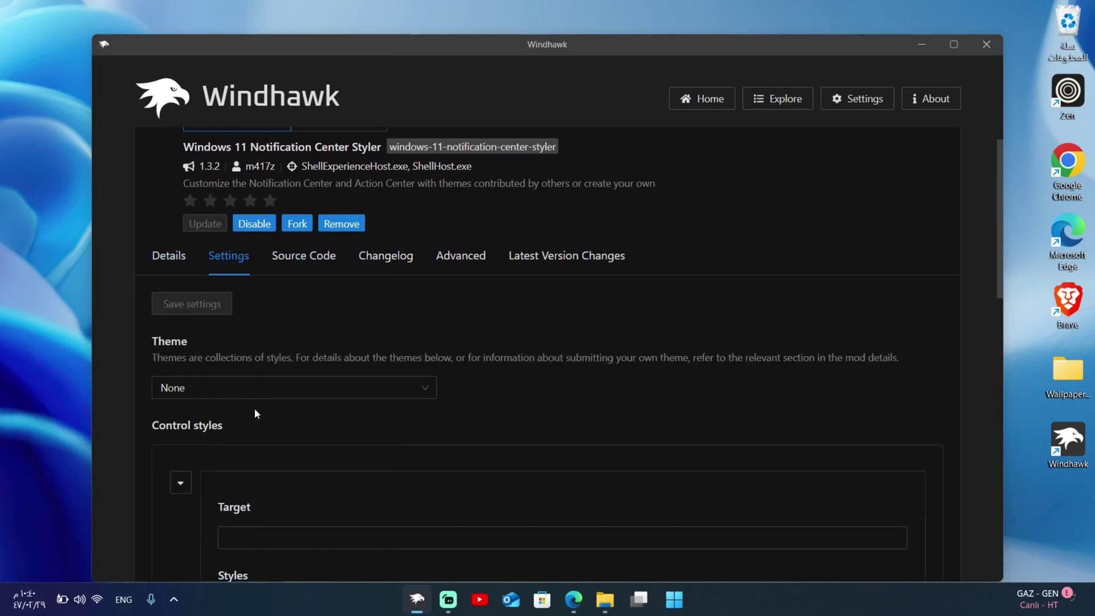
left_click(259, 395)
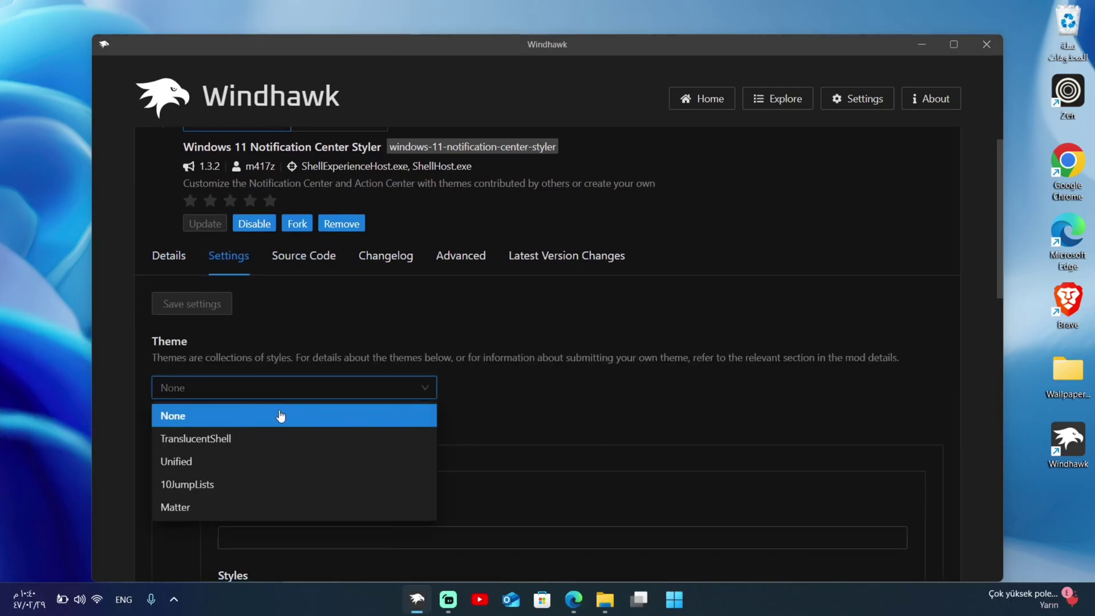
left_click(220, 441)
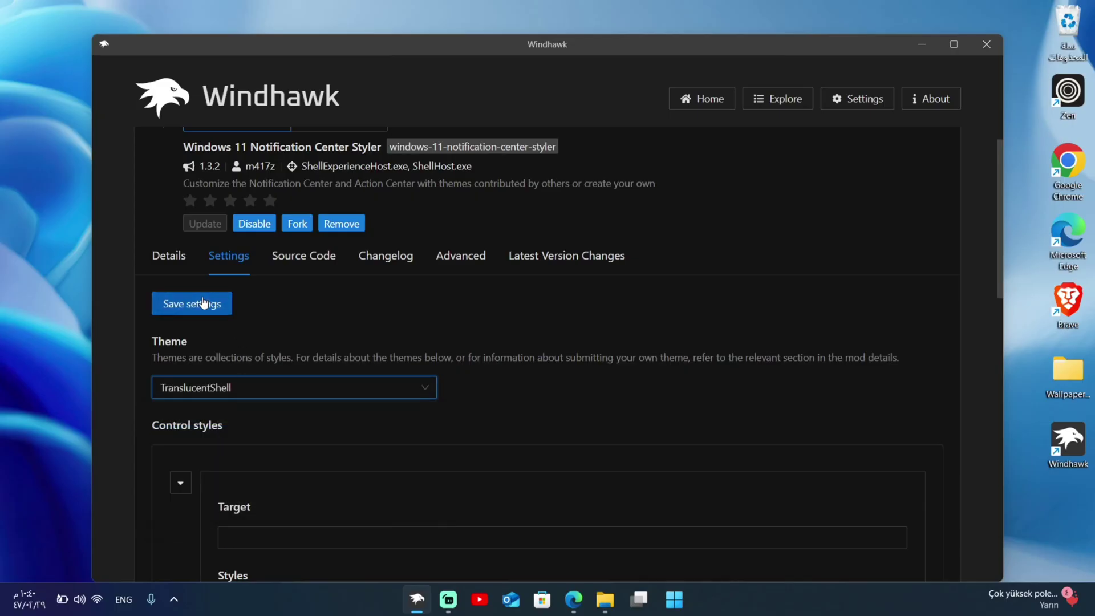
left_click(213, 297)
Step: Check the styling of the notification center and the quick settings flyout
left_click(34, 604)
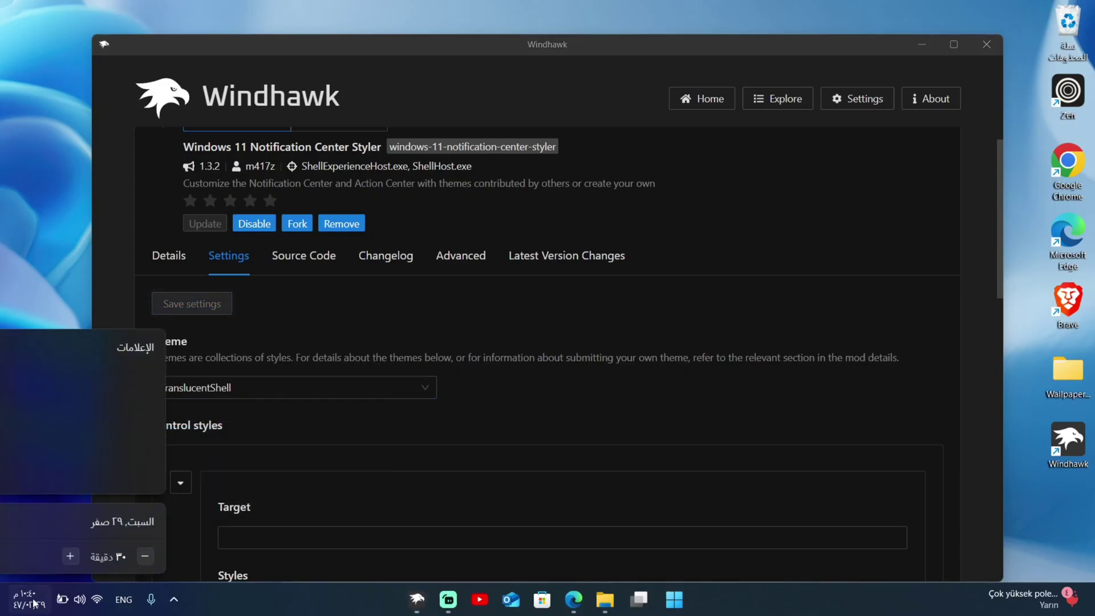
left_click(79, 599)
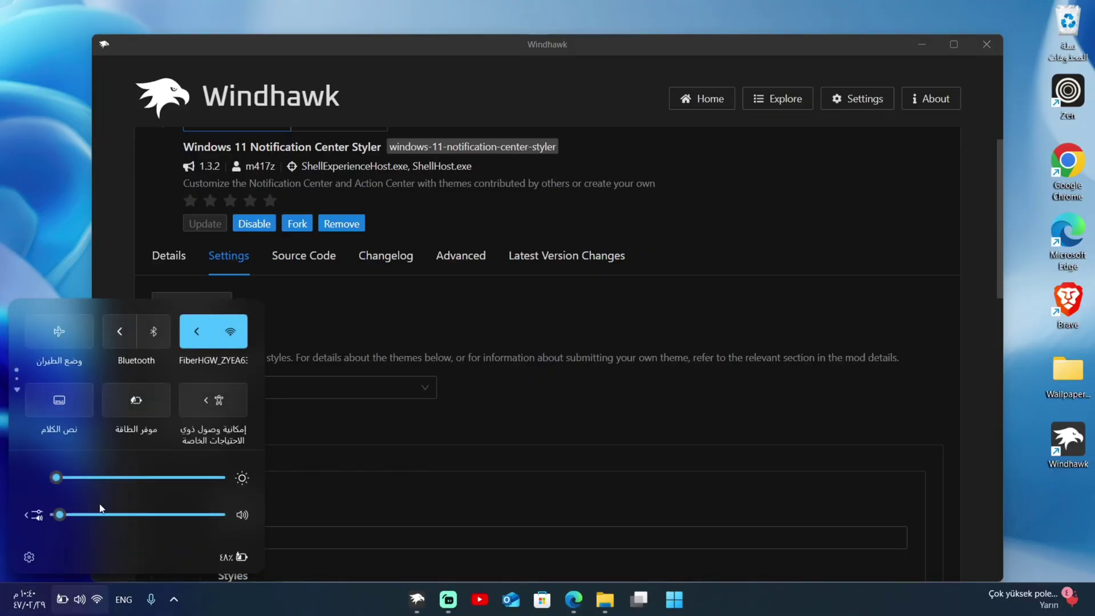
left_click(381, 201)
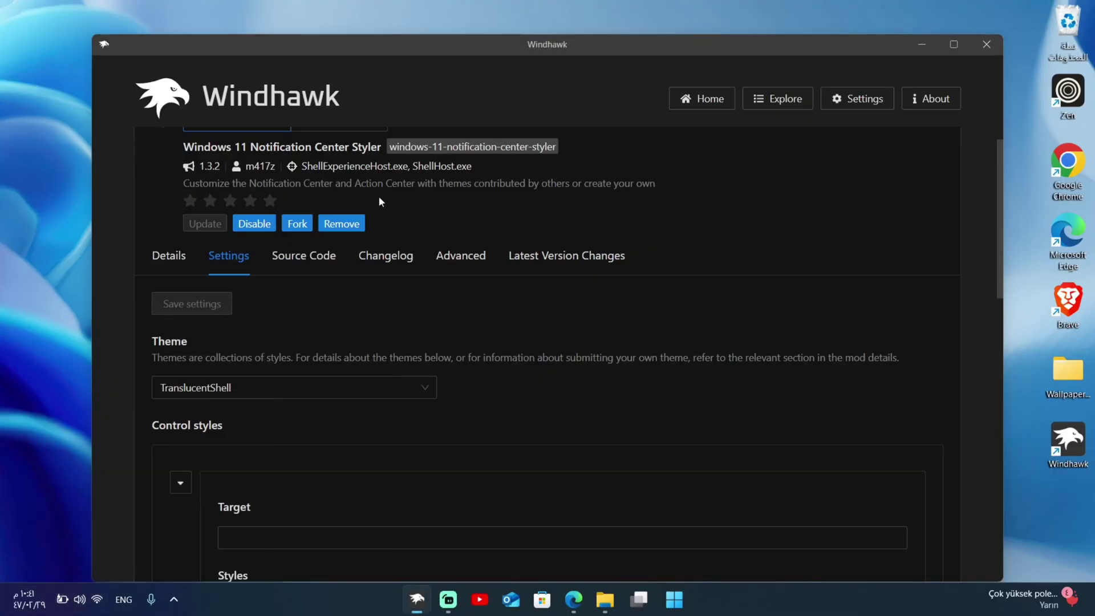
Step: Find the Windows 11 Start Menu Styler mod among the available mods and install it, accepting the risk
left_click(789, 97)
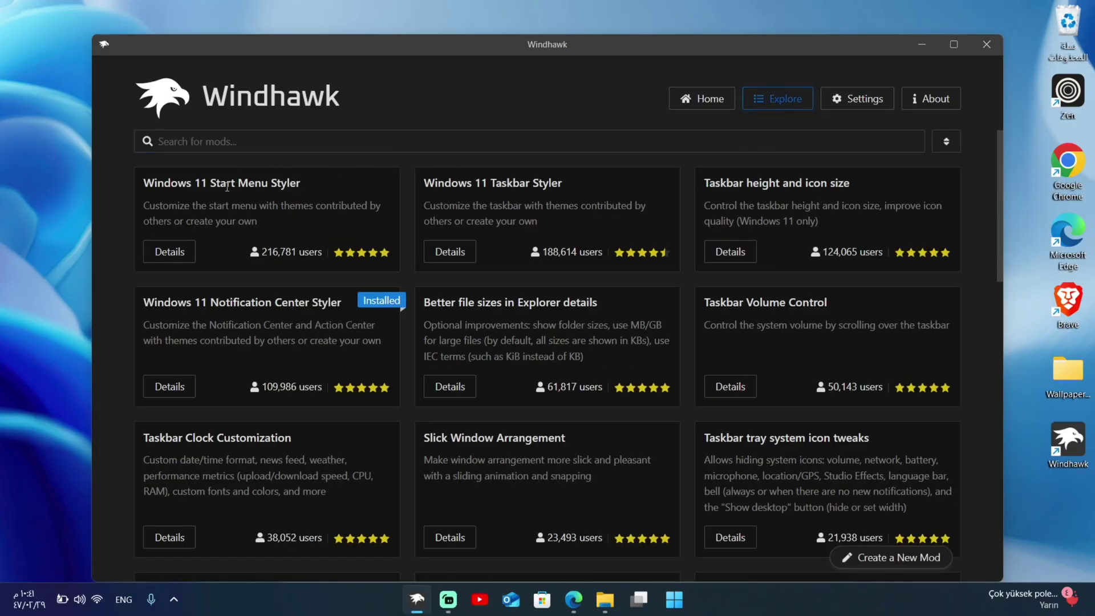
left_click(166, 246)
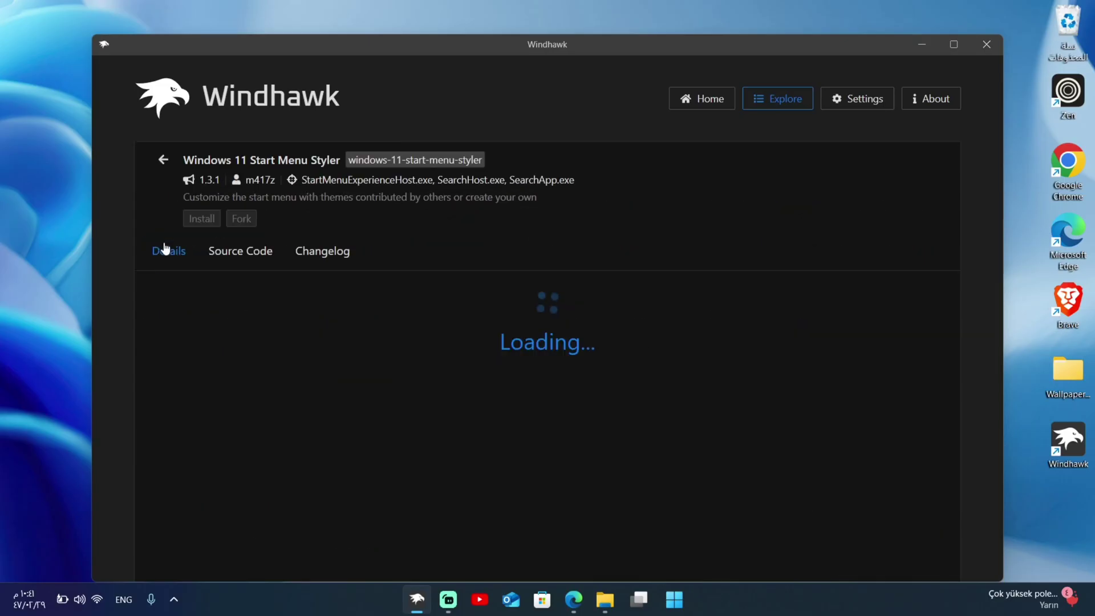
left_click(202, 219)
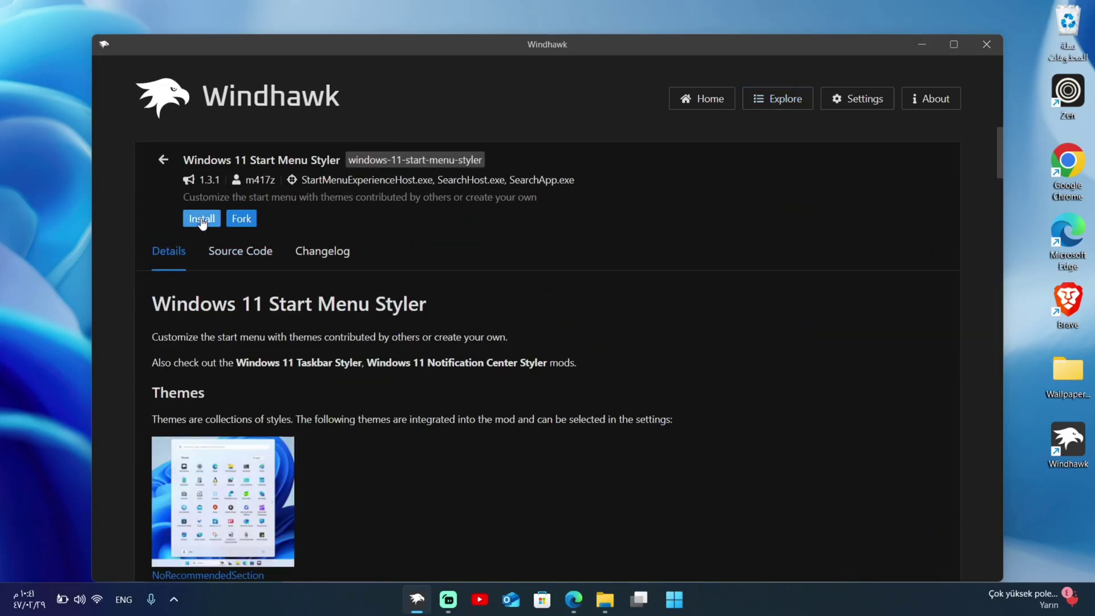
left_click(687, 441)
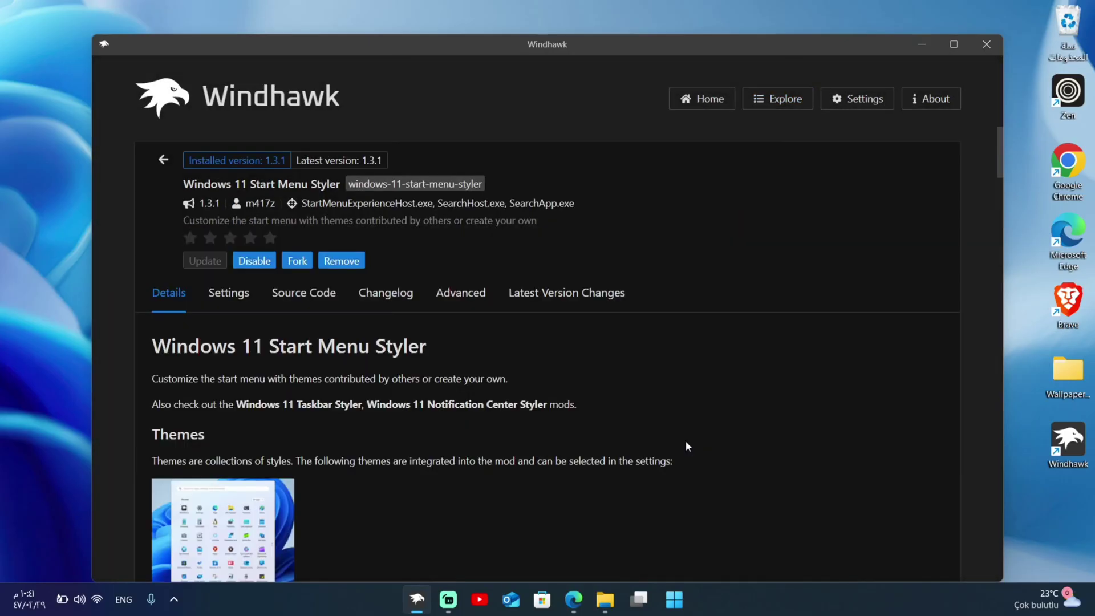
Step: Clear the existing mod settings code in the Start Menu Styler's advanced options
left_click(460, 297)
scroll(221, 423, "down", 1)
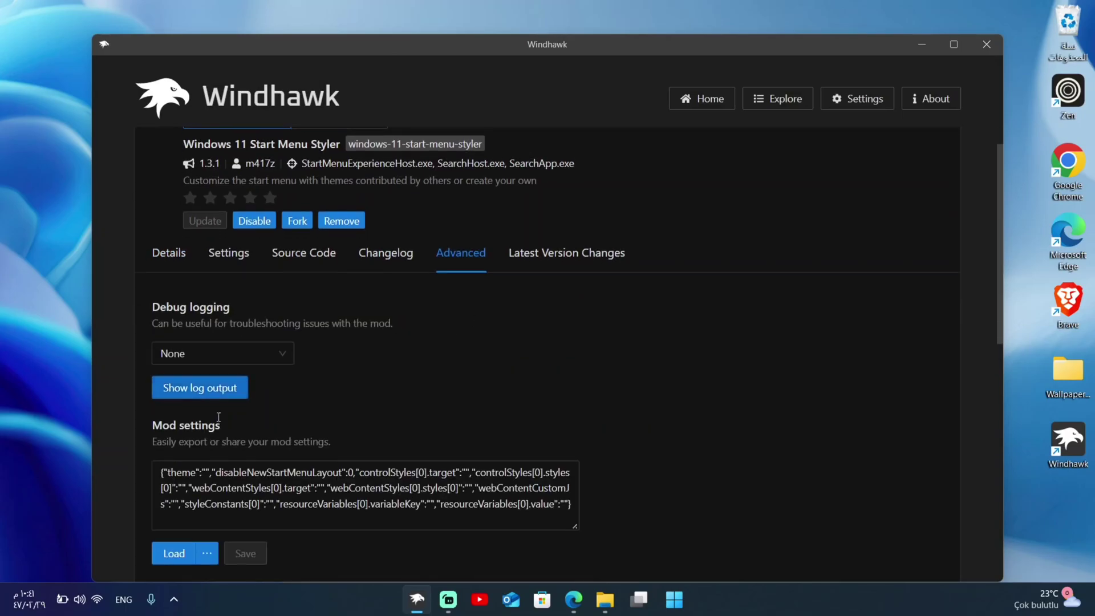
left_click(242, 478)
key("ctrl+a")
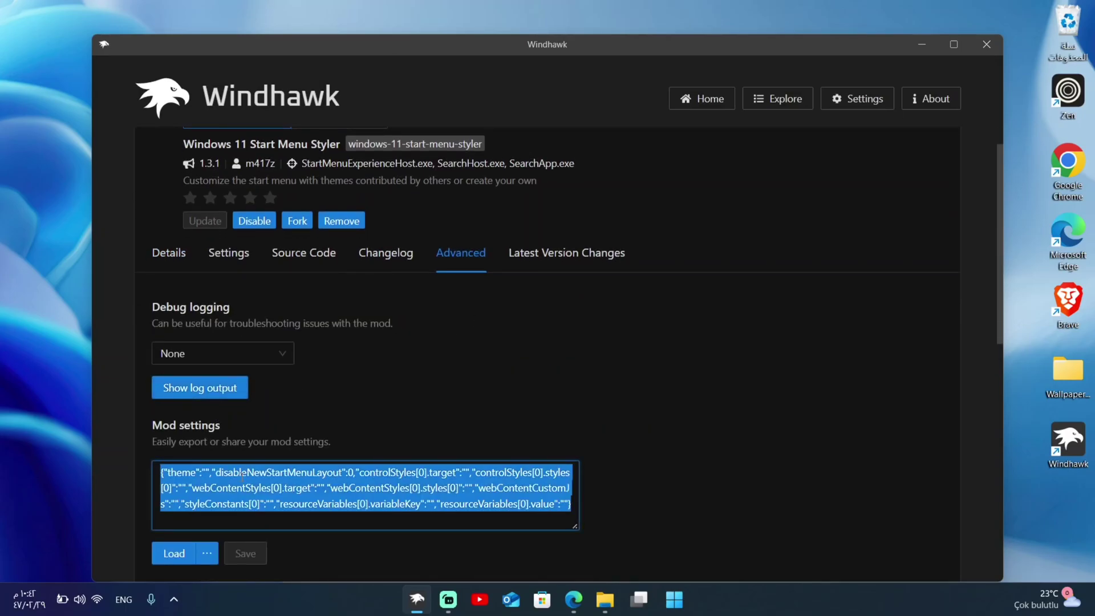
key("BackSpace")
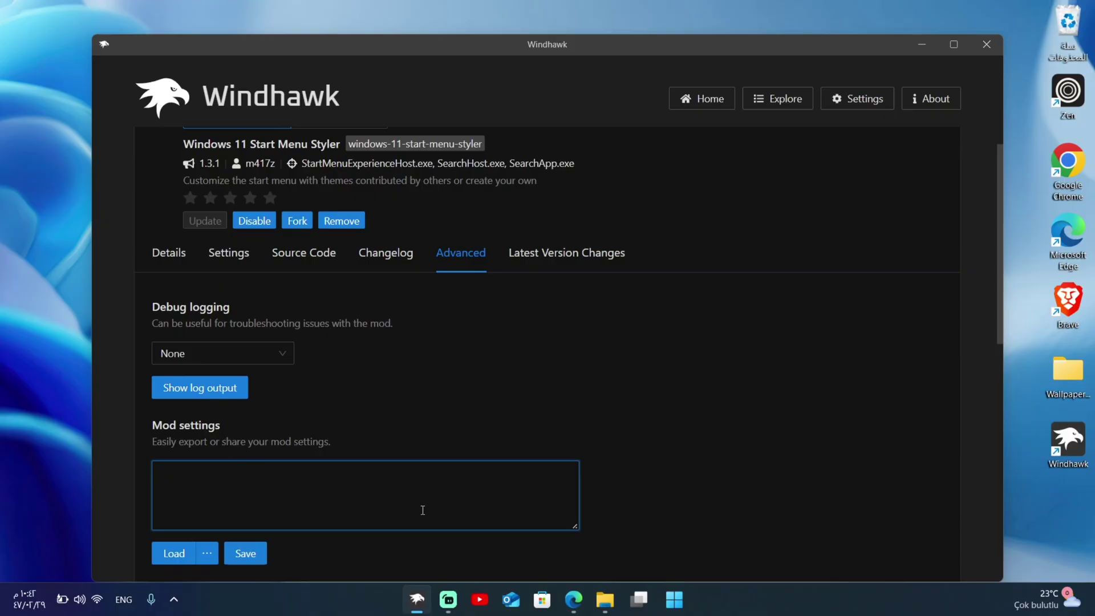
Step: Copy the entire contents of the Start Menu text file from the Codes, RM Theme & Wallpapers folder in Downloads
mouse_move(605, 599)
left_click(633, 572)
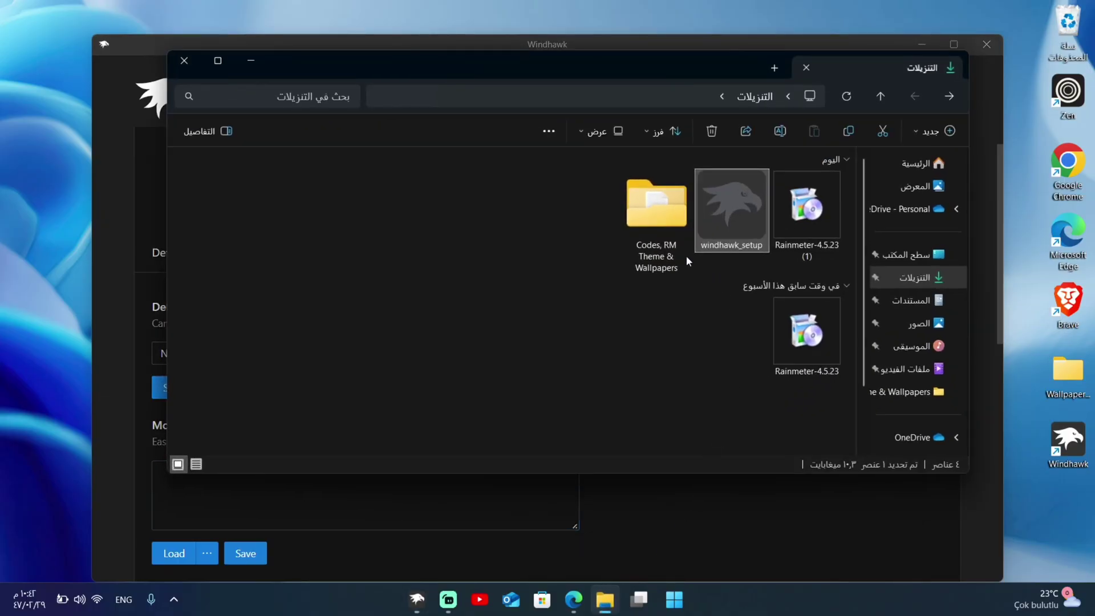
double_click(658, 234)
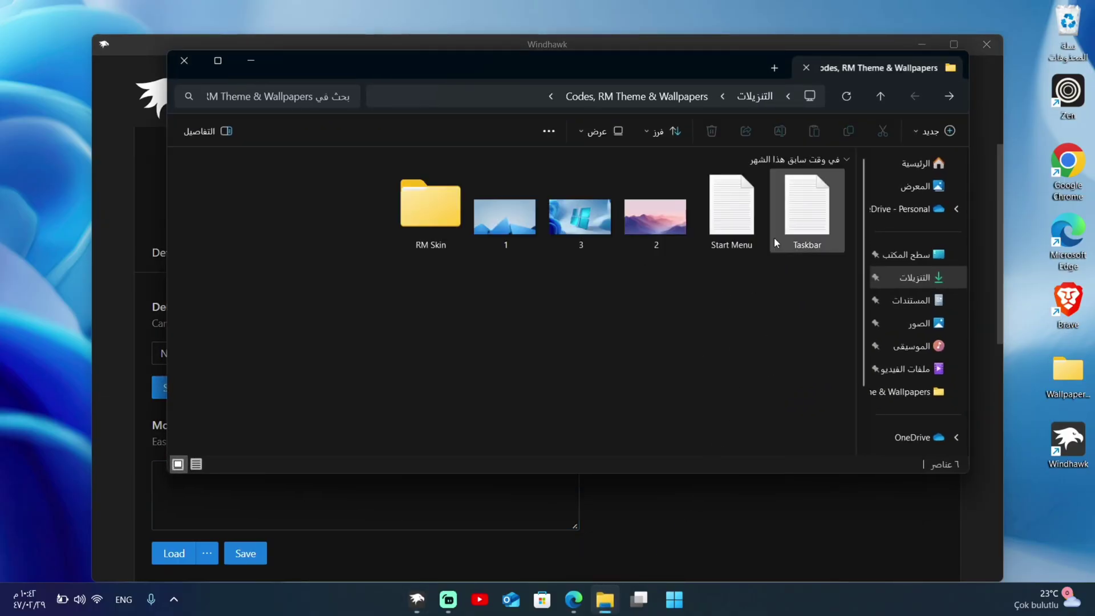
left_click(724, 211)
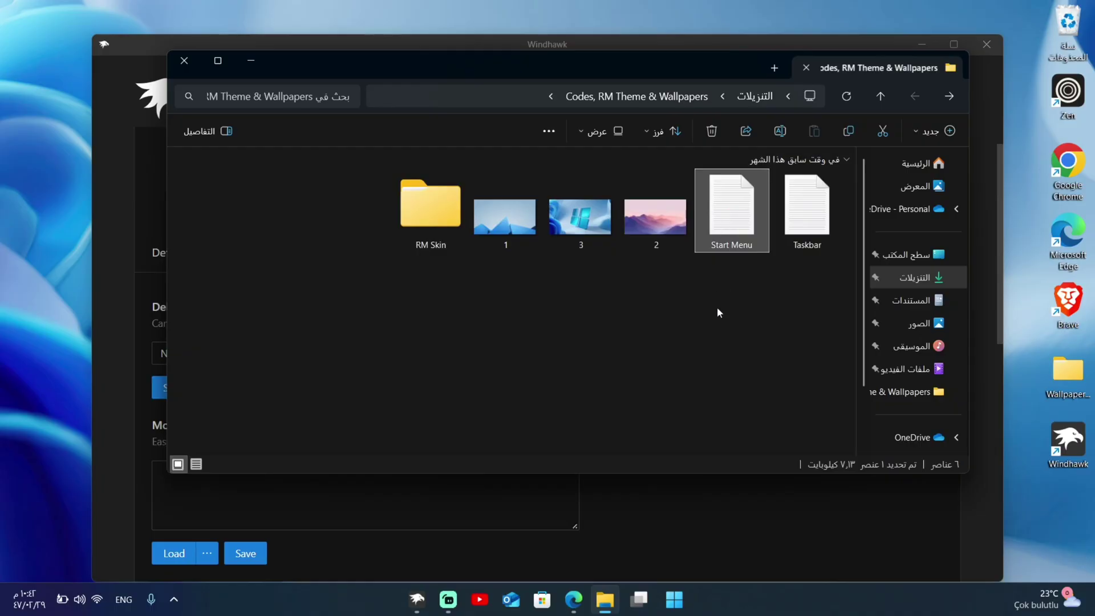
key("Return")
key("ctrl+a")
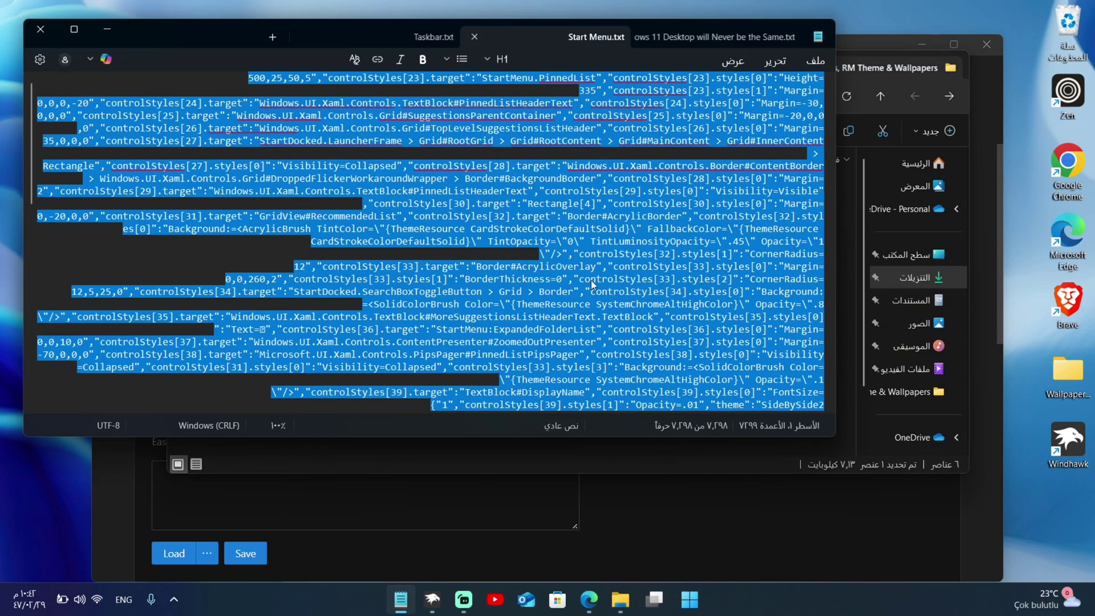
left_click(592, 280)
key("ctrl+a")
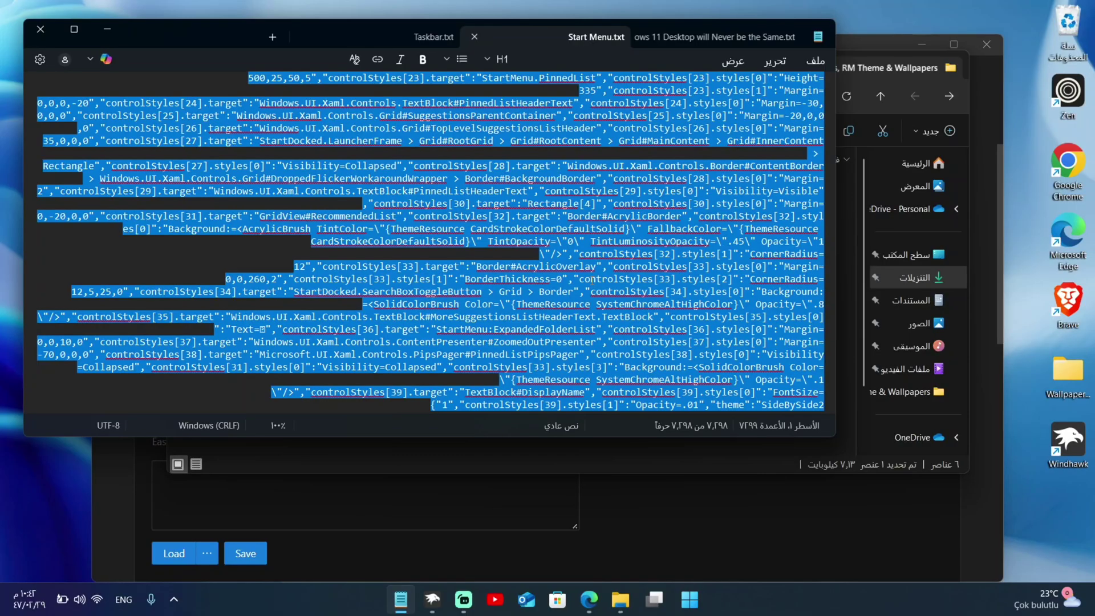
left_click(93, 21)
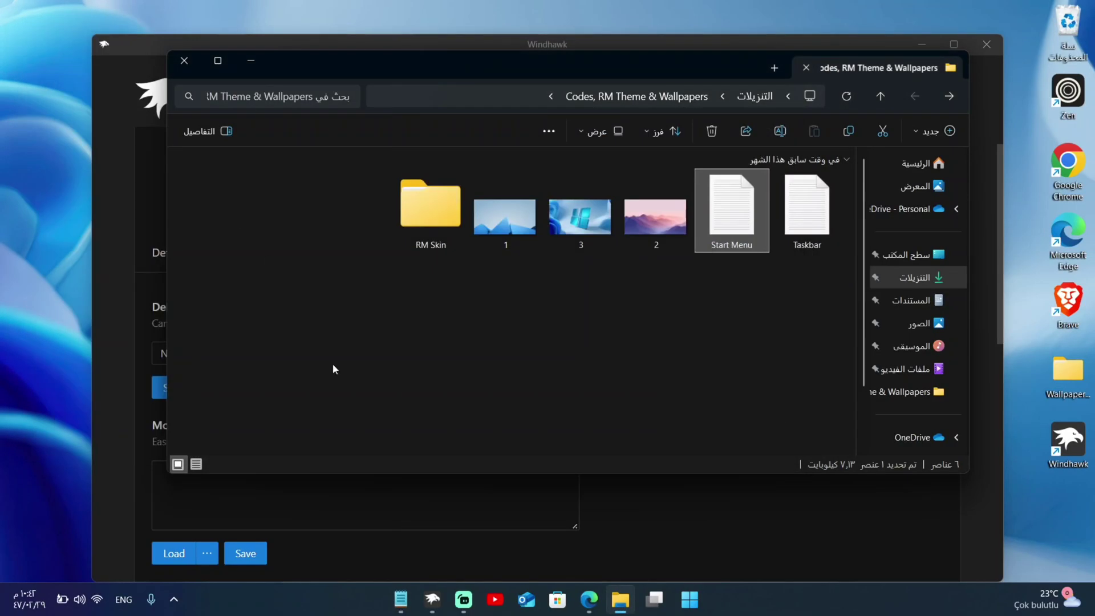
Step: Paste the copied code into the Start Menu Styler's mod settings and save it, comparing the Start menu before and after
left_click(292, 509)
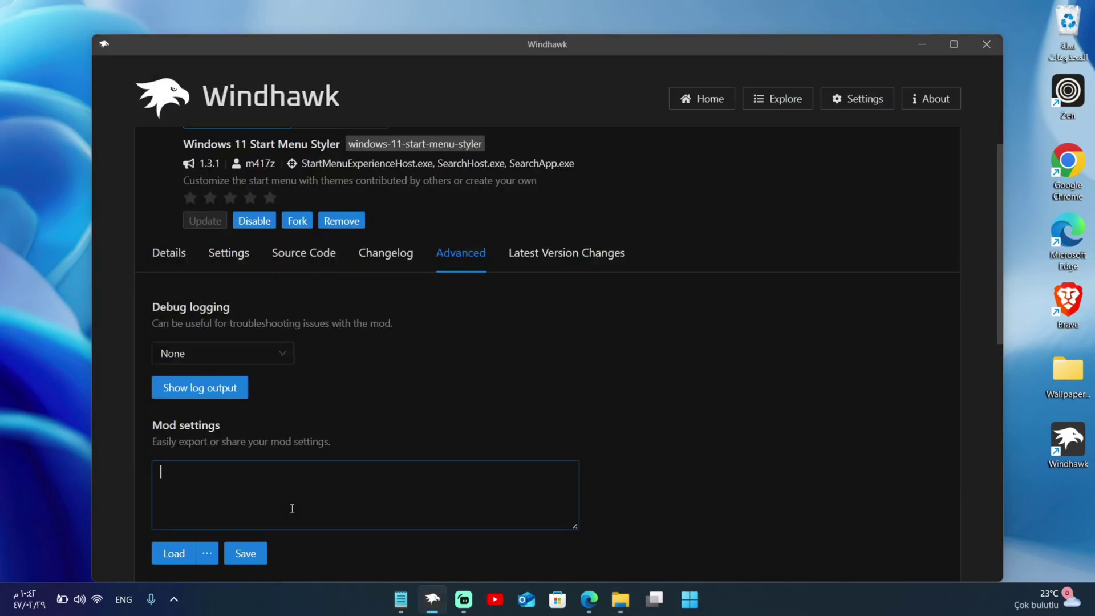
key("ctrl+v")
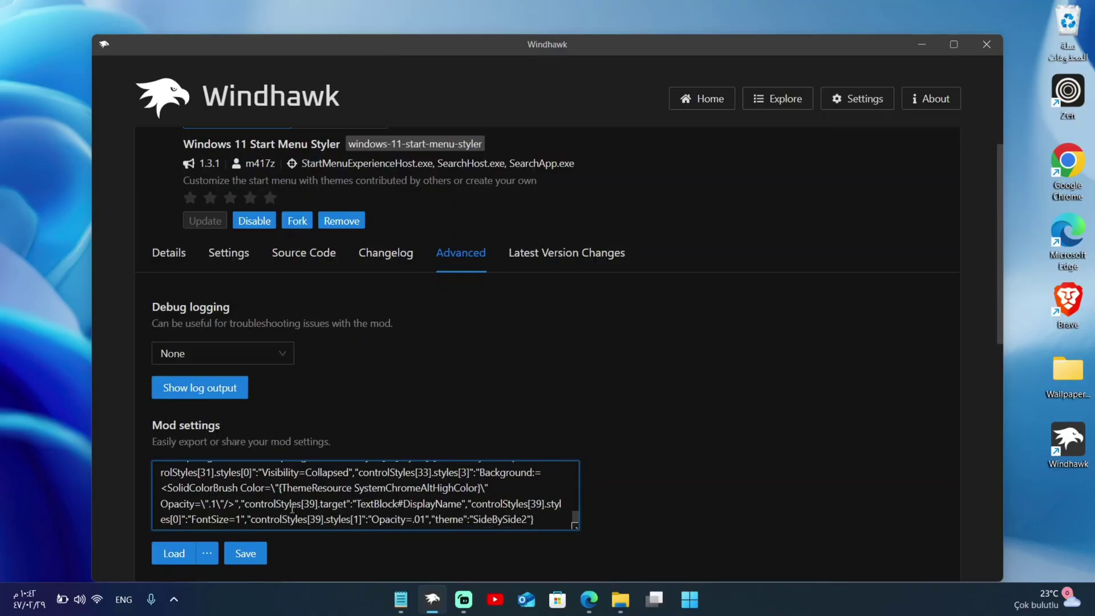
key("super")
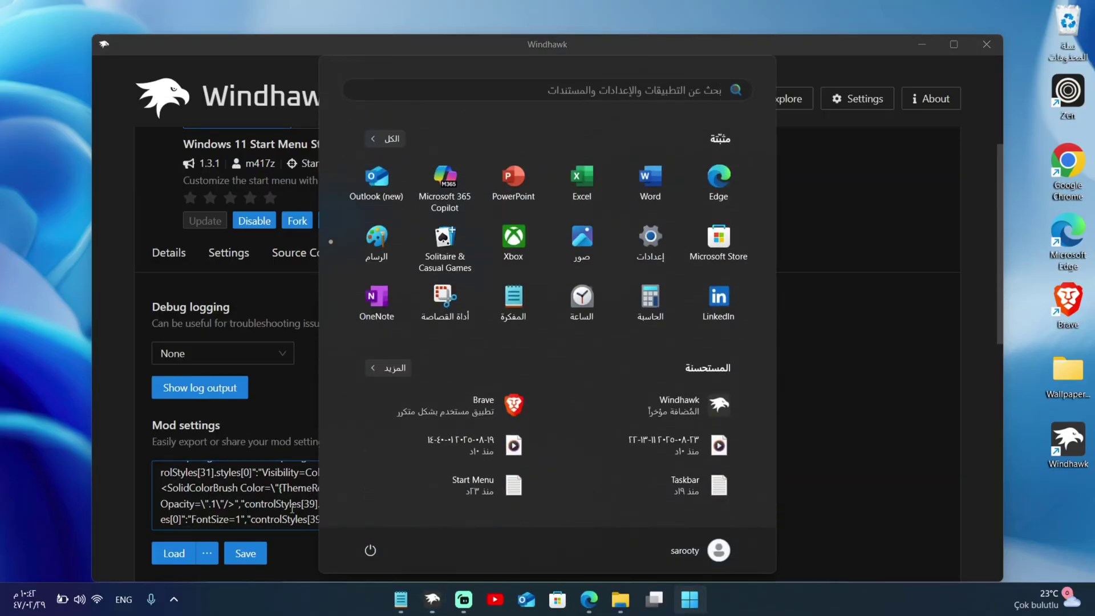
key("super")
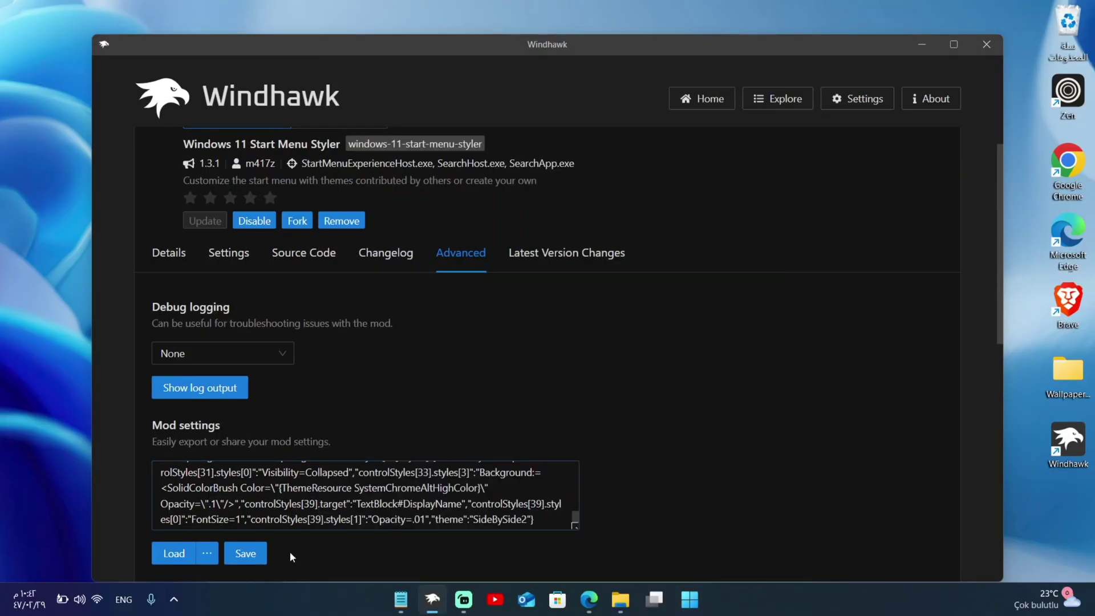
left_click(253, 556)
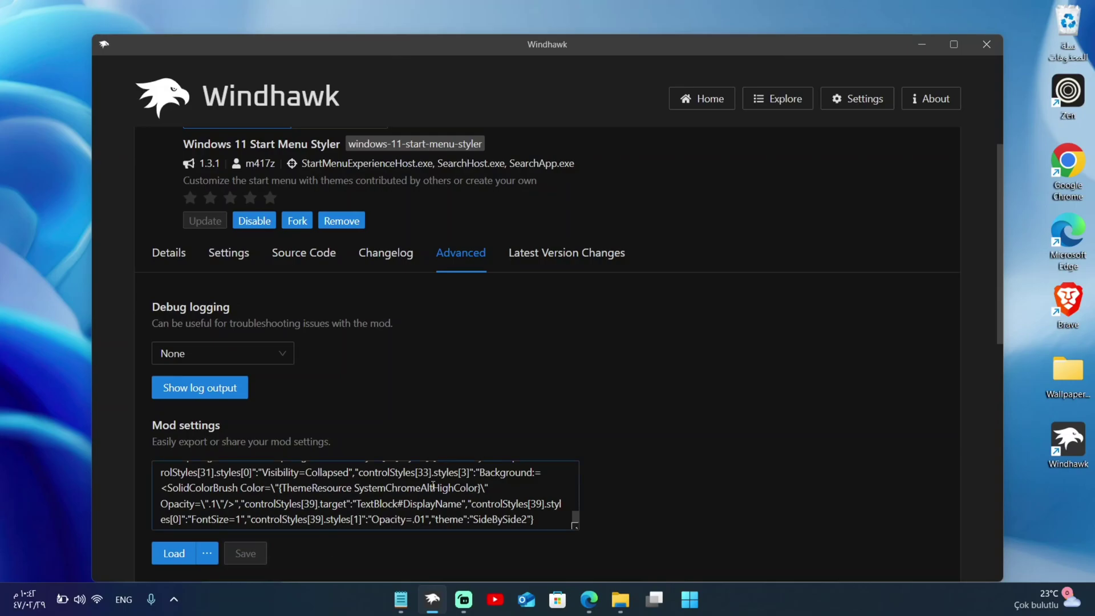
key("super")
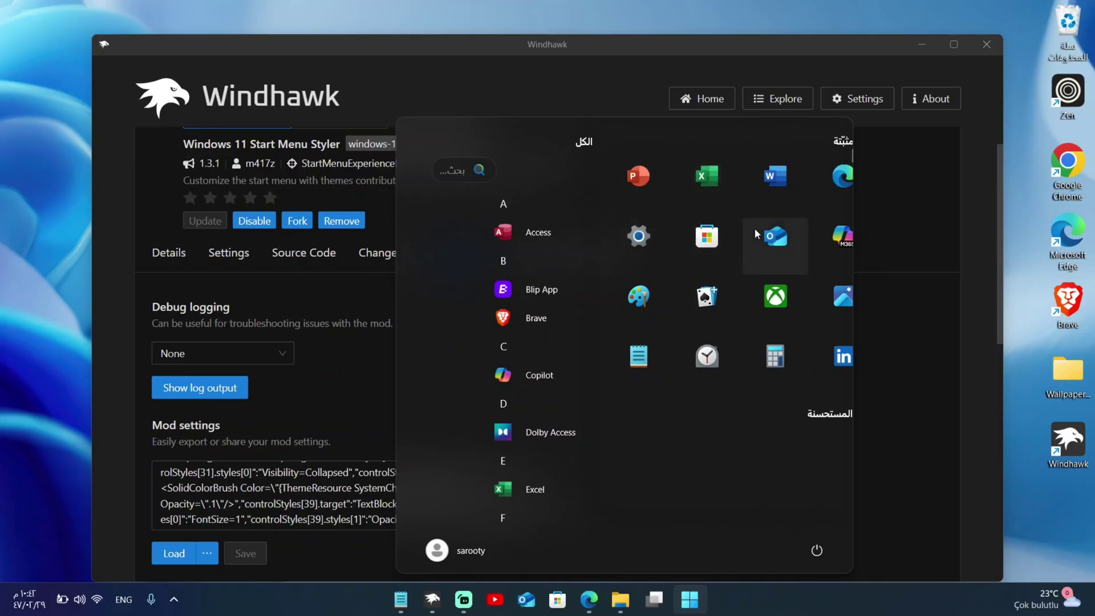
Step: Find the Taskbar height and icon size mod among the available mods and install it, accepting the risk
left_click(778, 99)
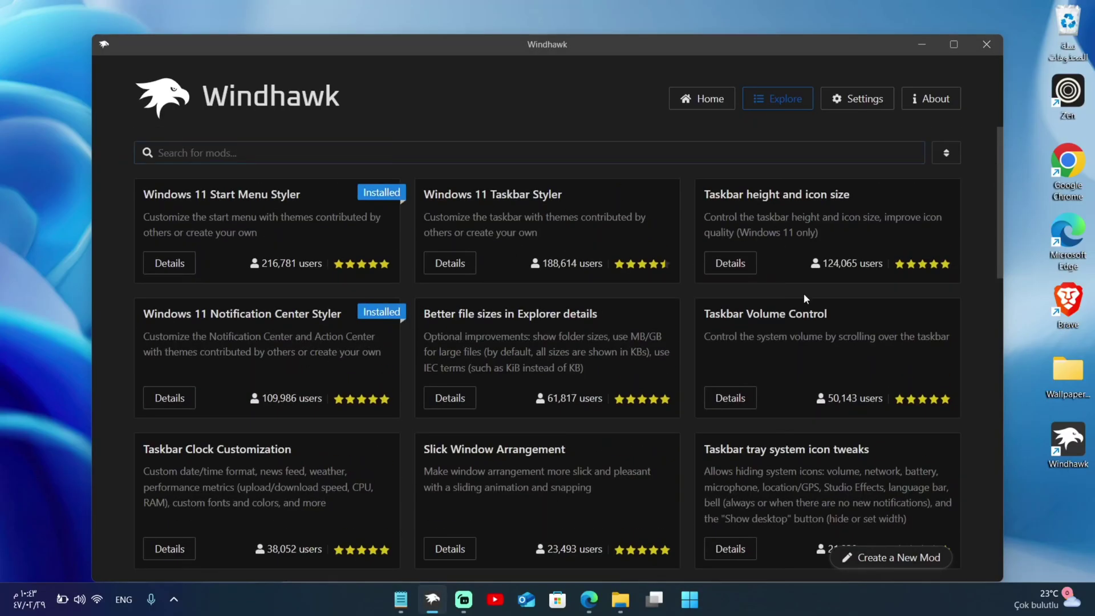
left_click(740, 272)
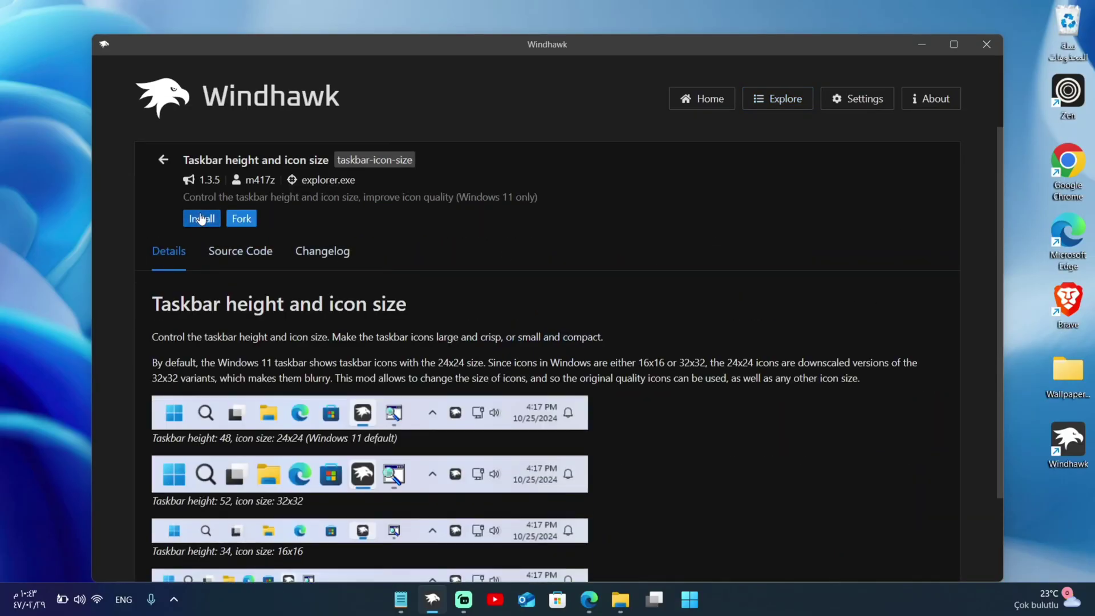
left_click(201, 219)
left_click(628, 440)
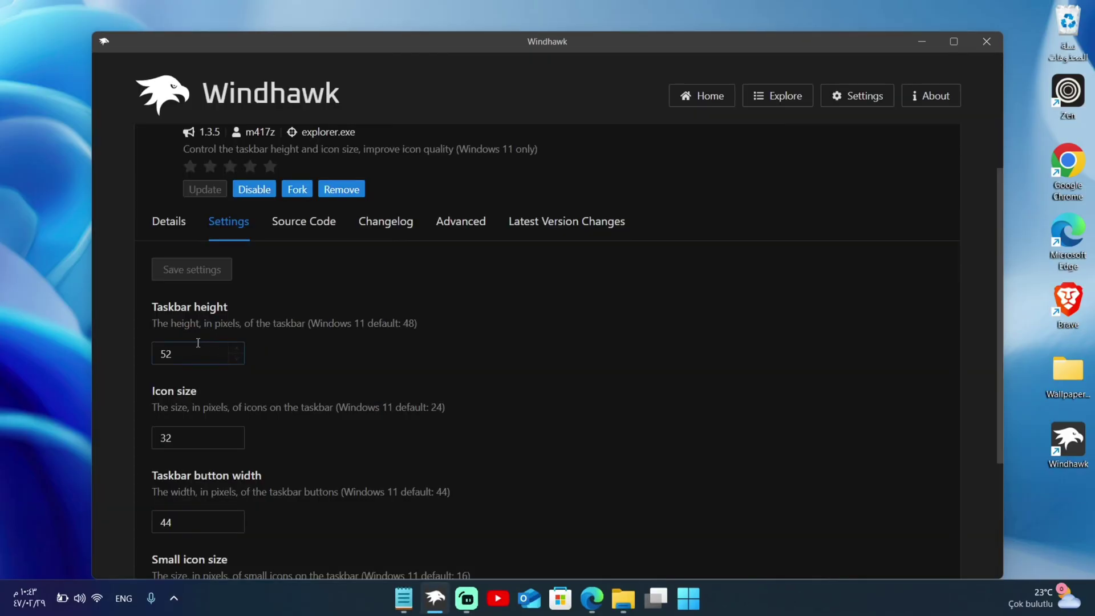
Step: Set the taskbar height to 50, the icon size to 30 and the taskbar button width to 50, and save the mod's settings
double_click(198, 342)
type("50")
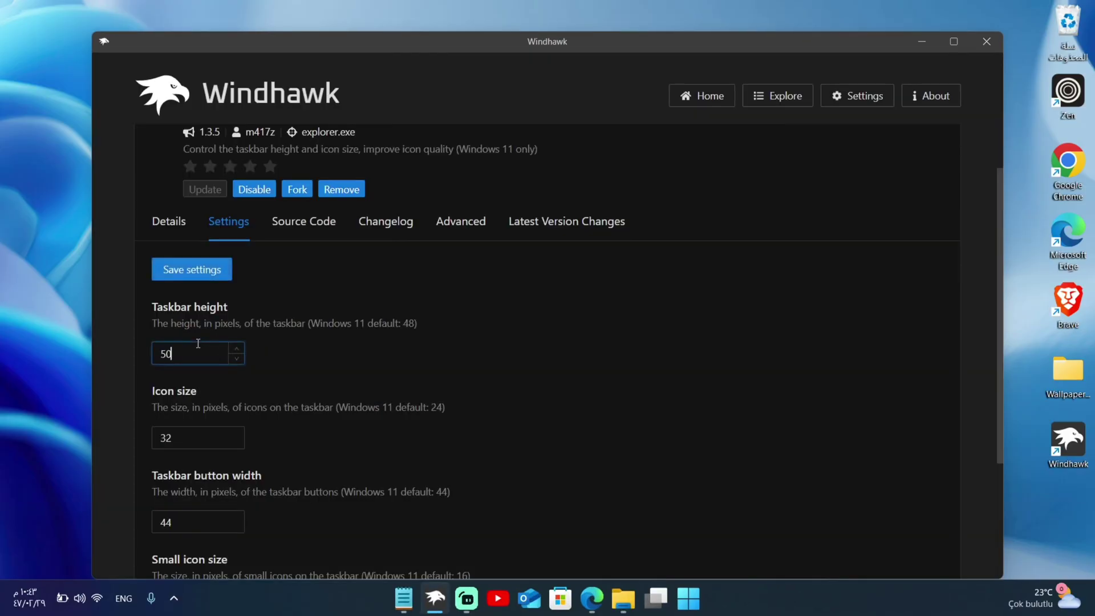
double_click(180, 446)
type("30")
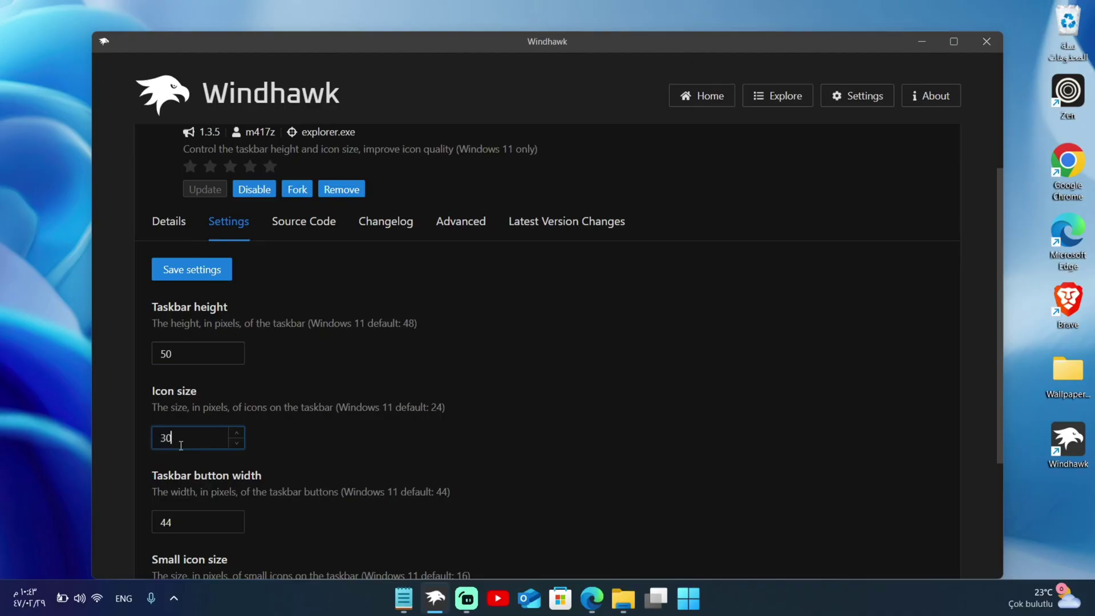
scroll(181, 446, "down", 1)
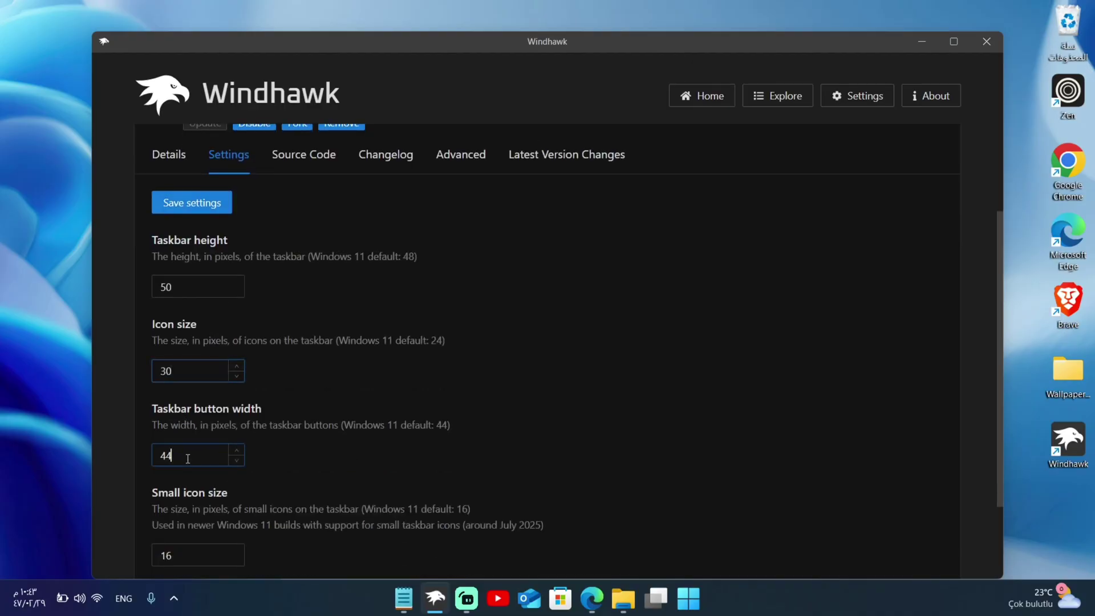
double_click(188, 458)
type("50")
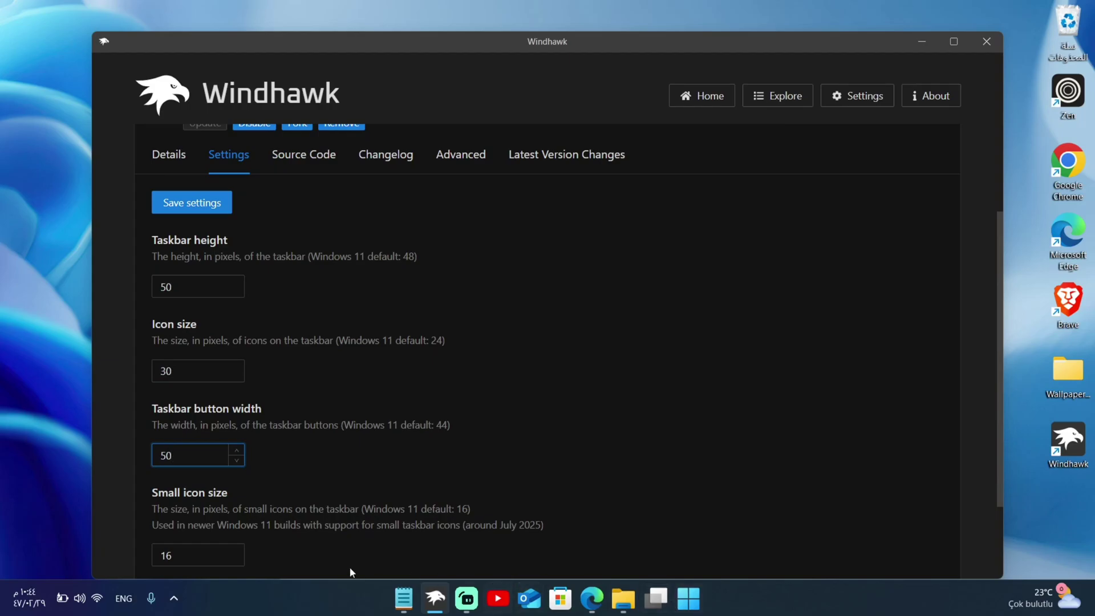
left_click(192, 204)
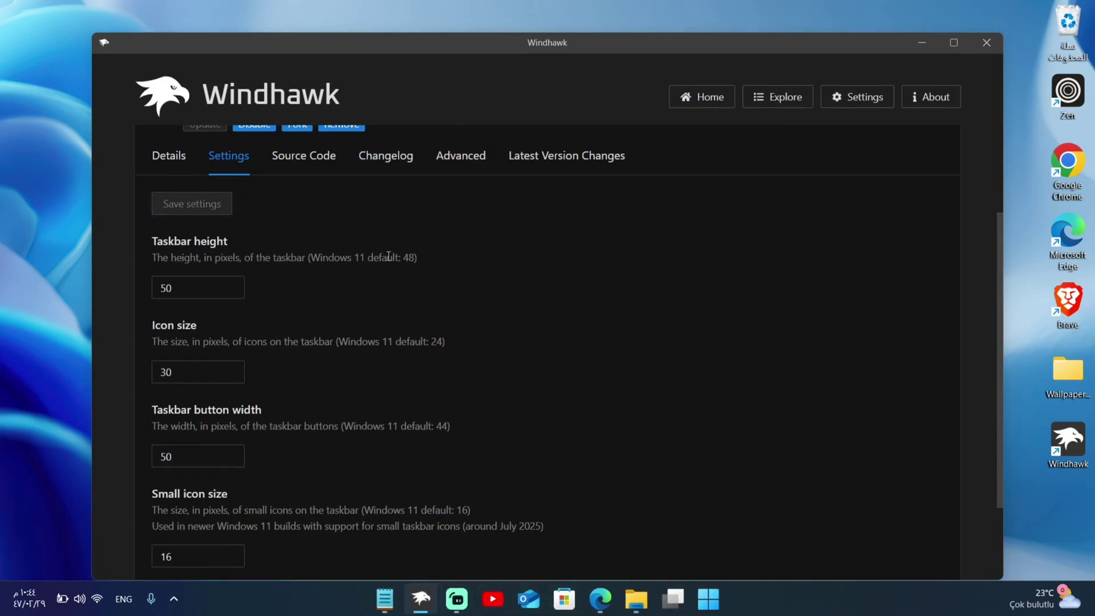
Step: Find the Windows 11 Taskbar Styler mod among the available mods and install it
scroll(399, 251, "up", 3)
left_click(786, 101)
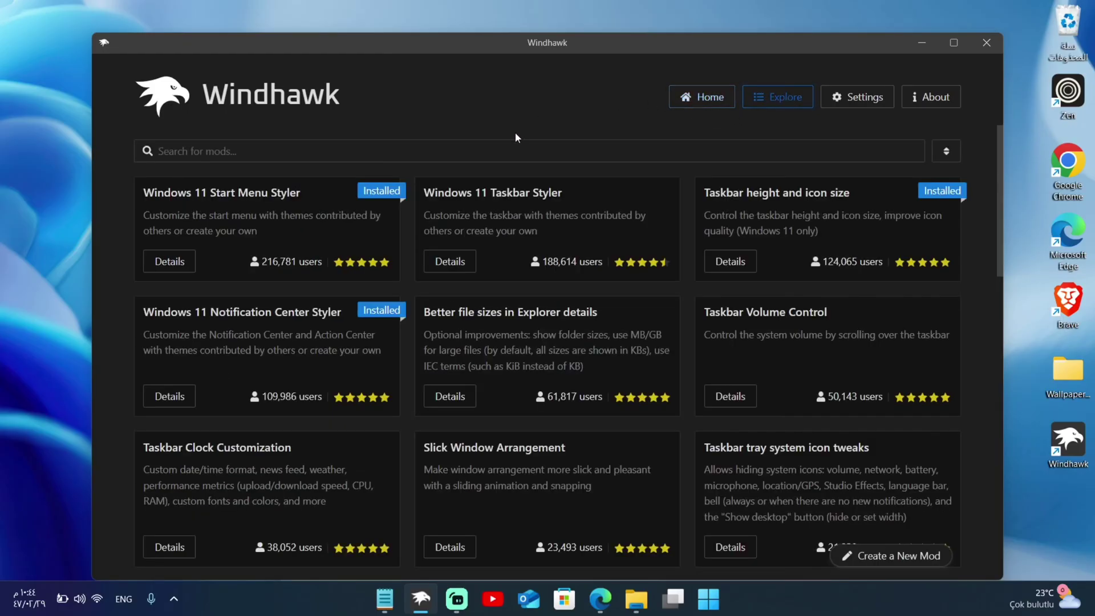
left_click(445, 260)
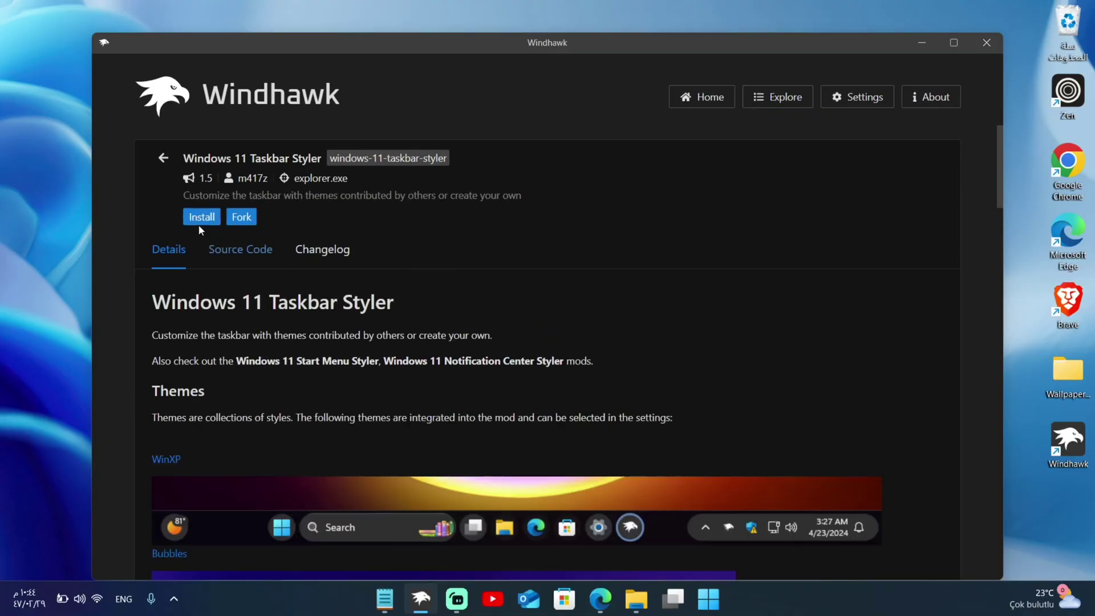
left_click(194, 217)
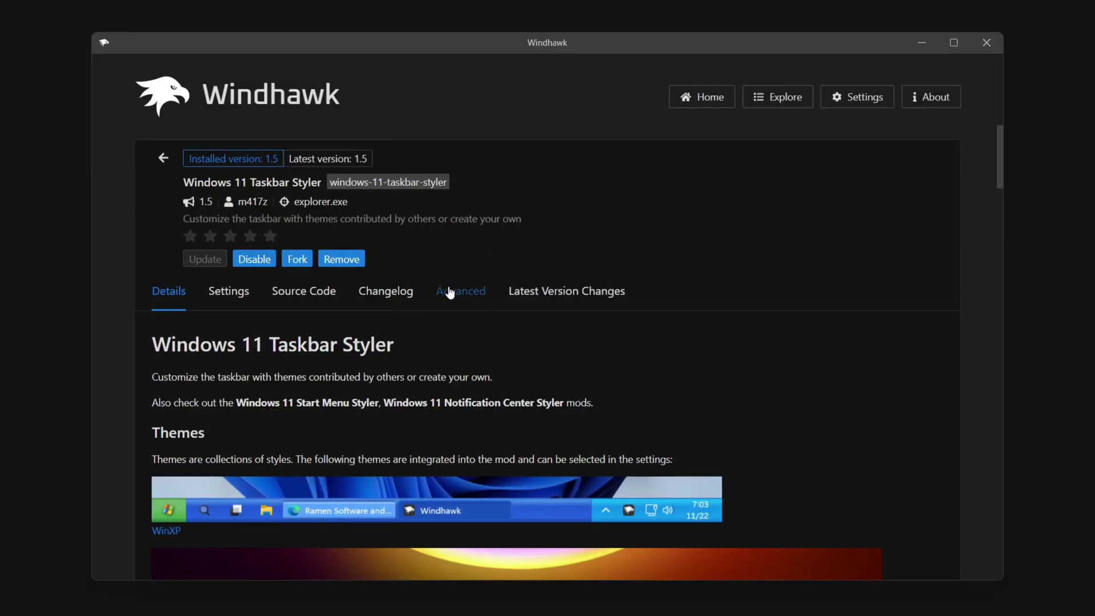
Step: Copy the entire contents of the Taskbar text file from the Codes, RM Theme & Wallpapers folder
left_click(497, 315)
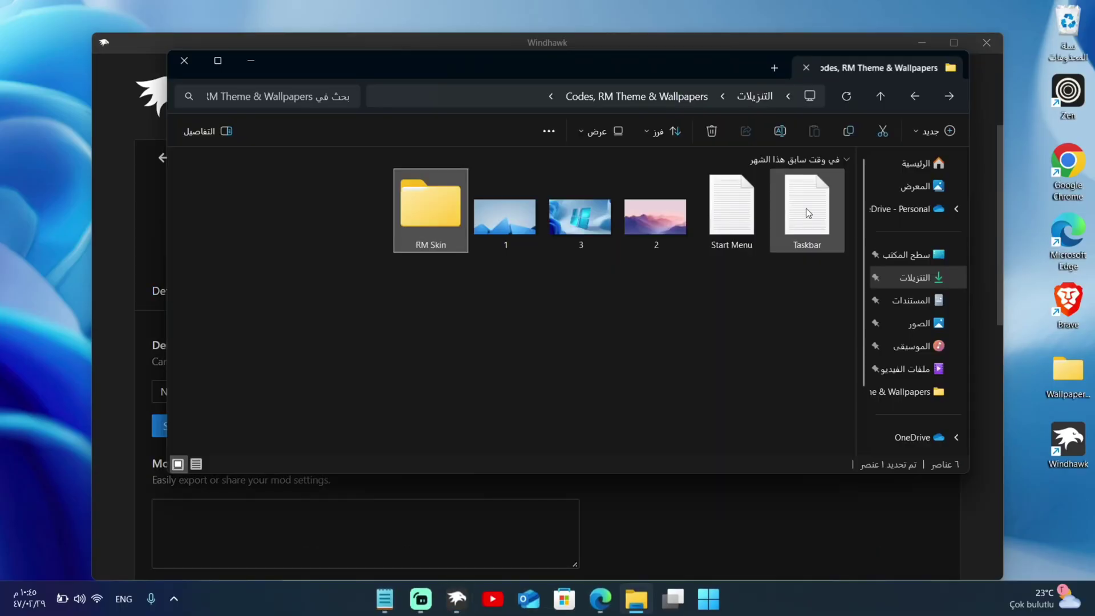
double_click(804, 209)
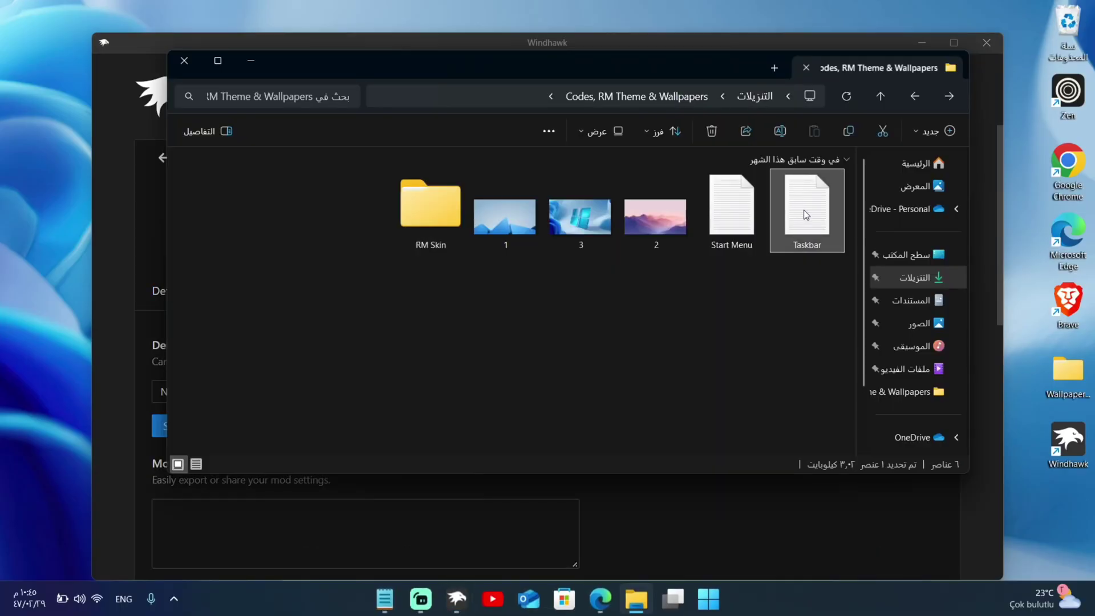
key("ctrl+a")
left_click(614, 293)
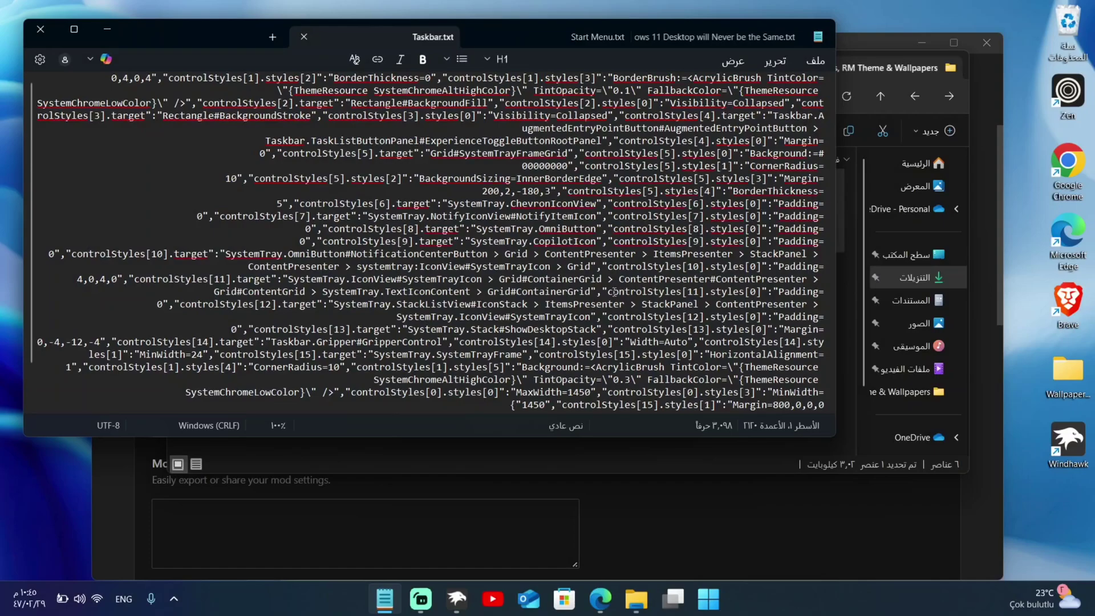
key("ctrl+a")
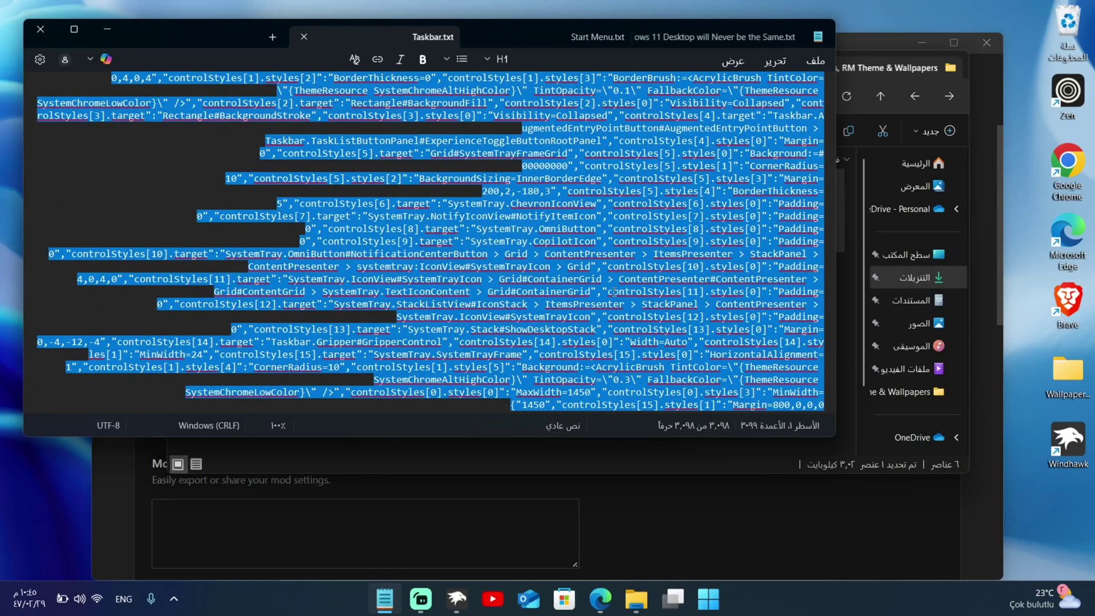
left_click(103, 28)
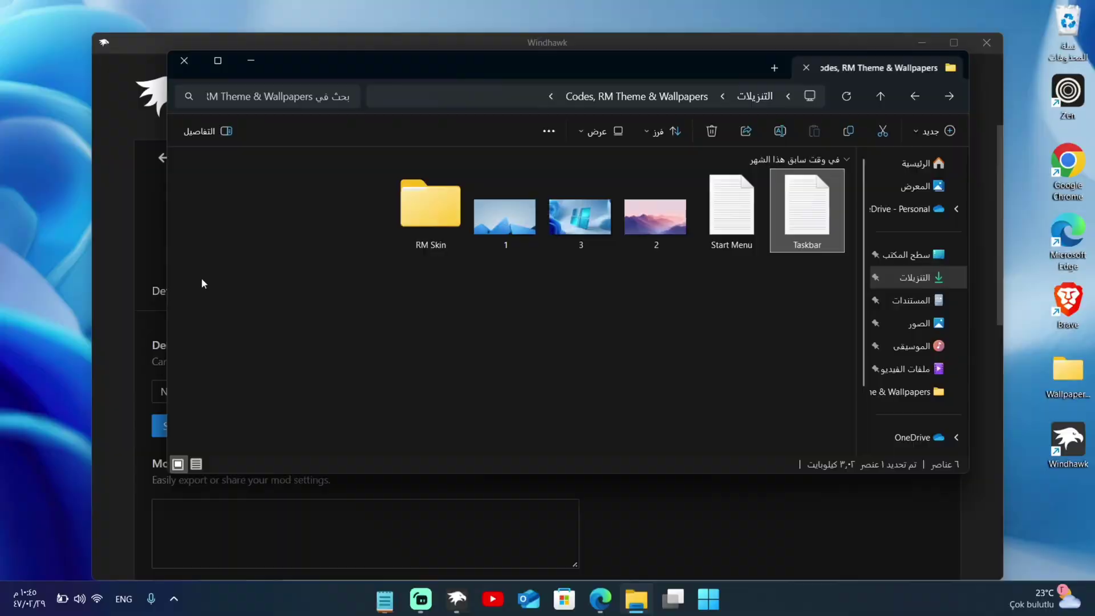
Step: Paste the copied code into the Taskbar Styler's mod settings in its advanced options and save it
left_click(203, 510)
left_click(203, 511)
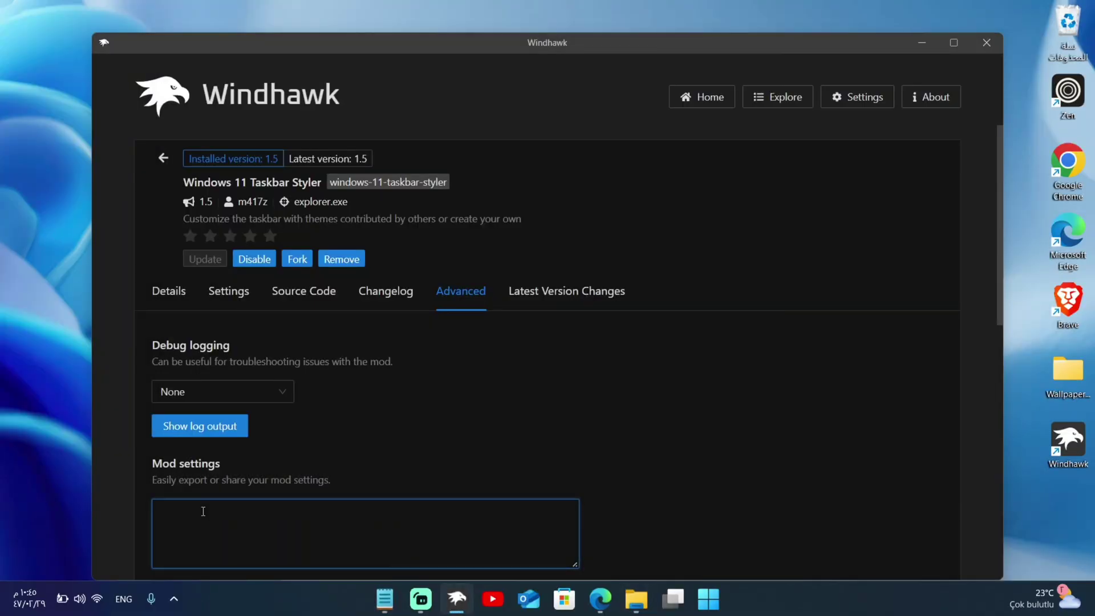
key("ctrl+v")
scroll(203, 510, "down", 5)
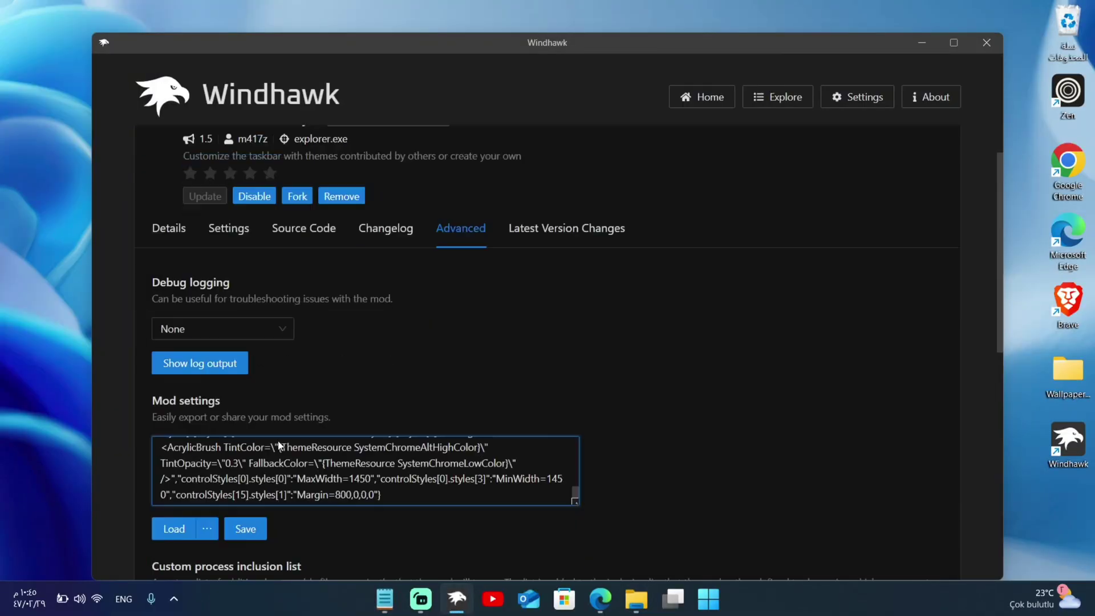
left_click(253, 270)
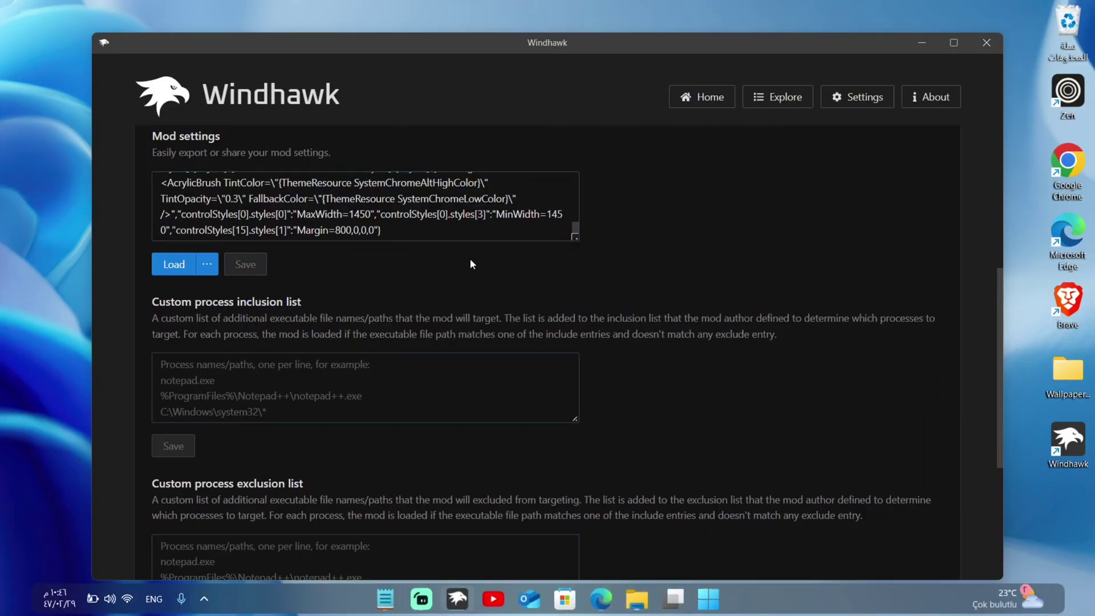
Step: Search the available mods for "fil" and install the Windows 11 File Explorer Styler, accepting the risk
left_click(780, 99)
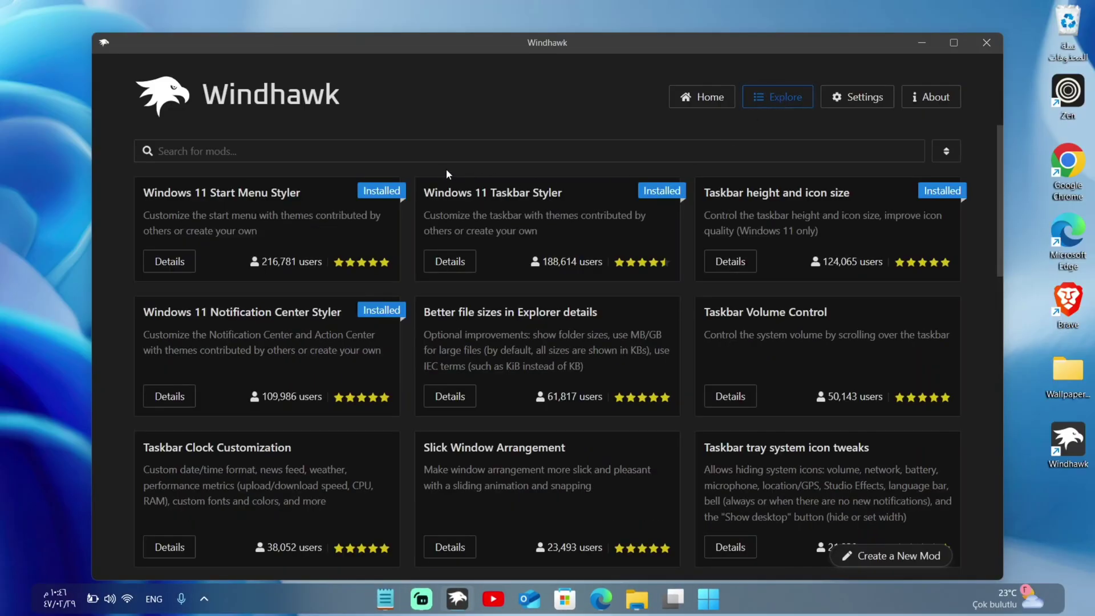
left_click(395, 147)
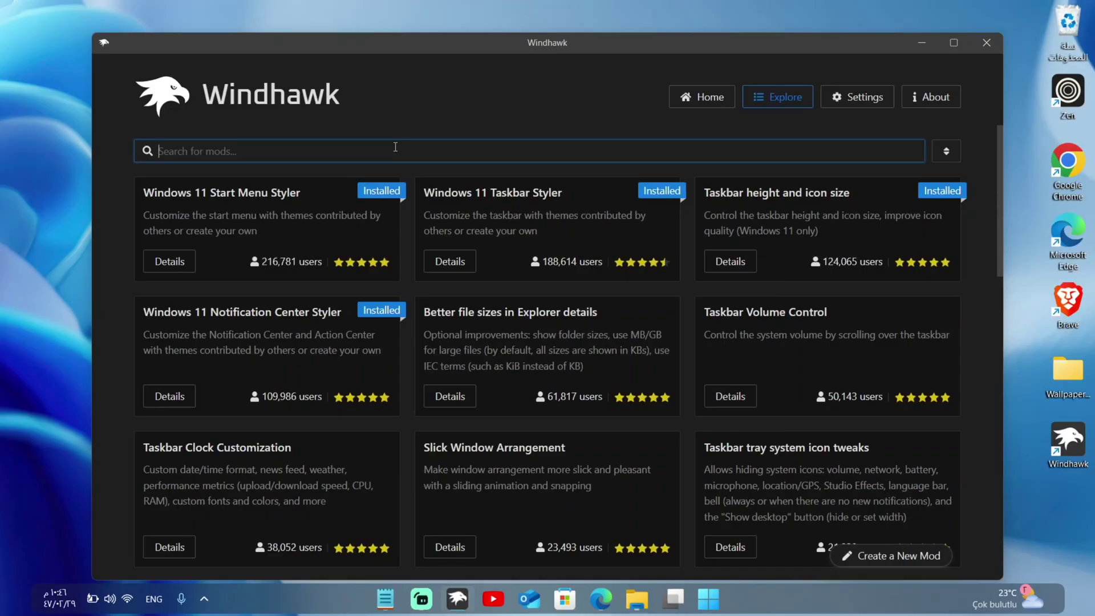
type("fi")
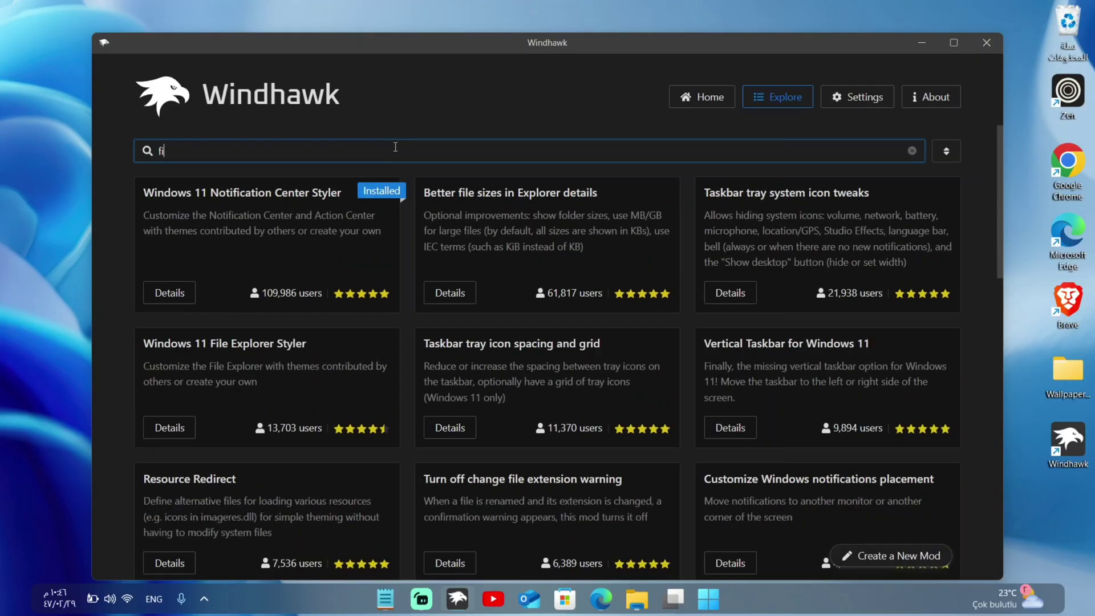
type("l")
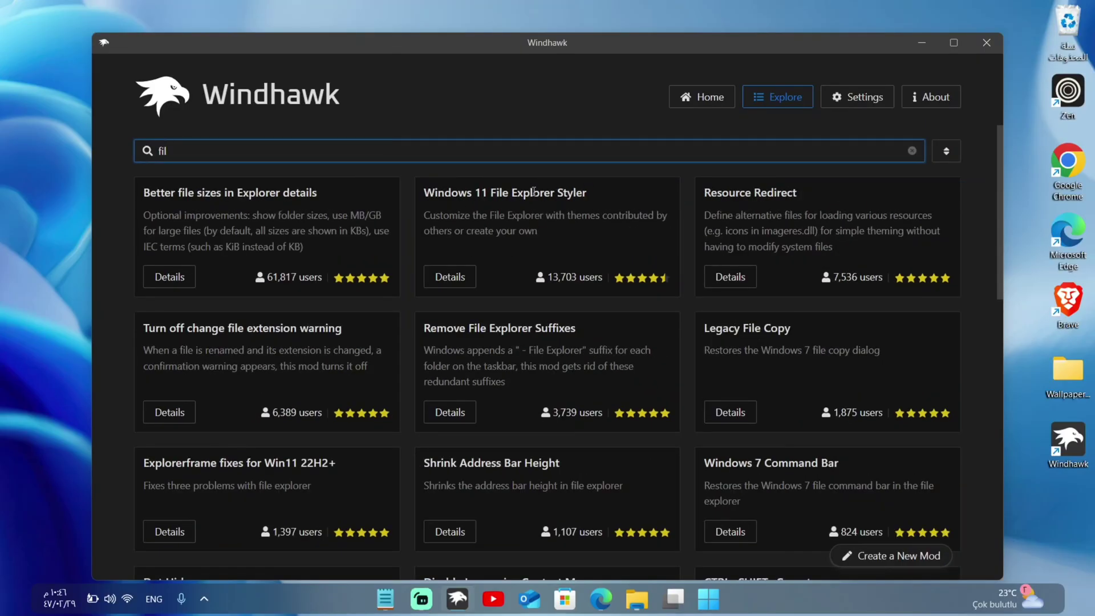
left_click(449, 277)
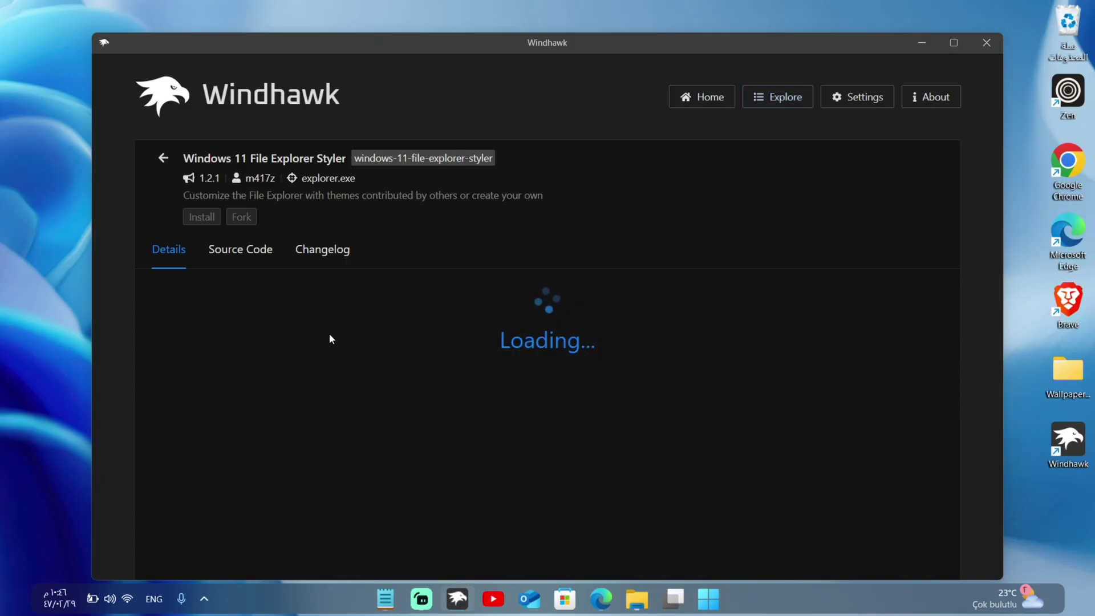
left_click(199, 212)
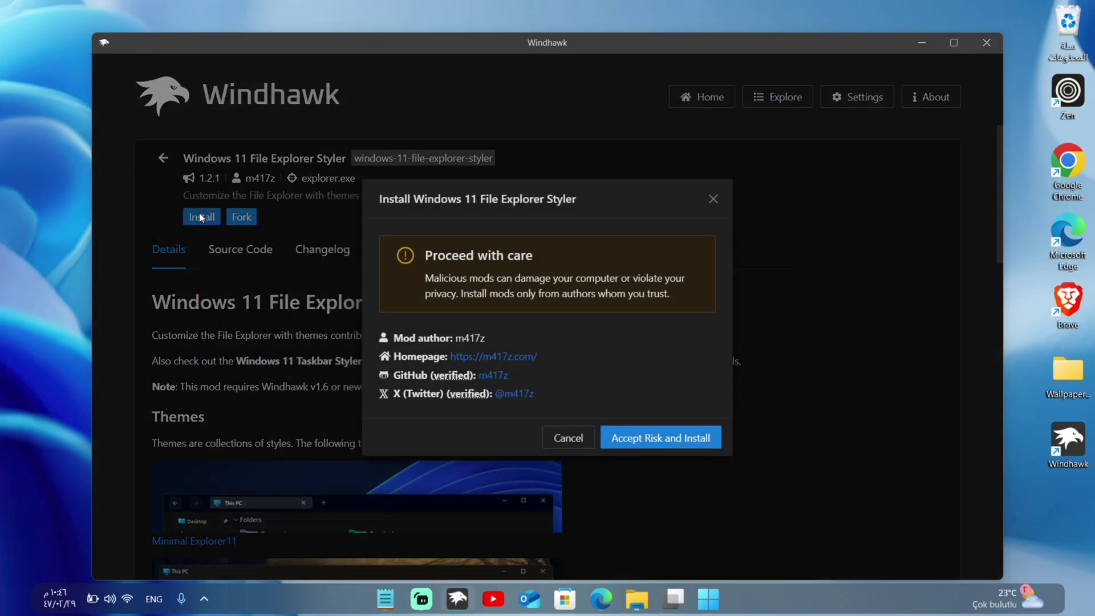
left_click(634, 444)
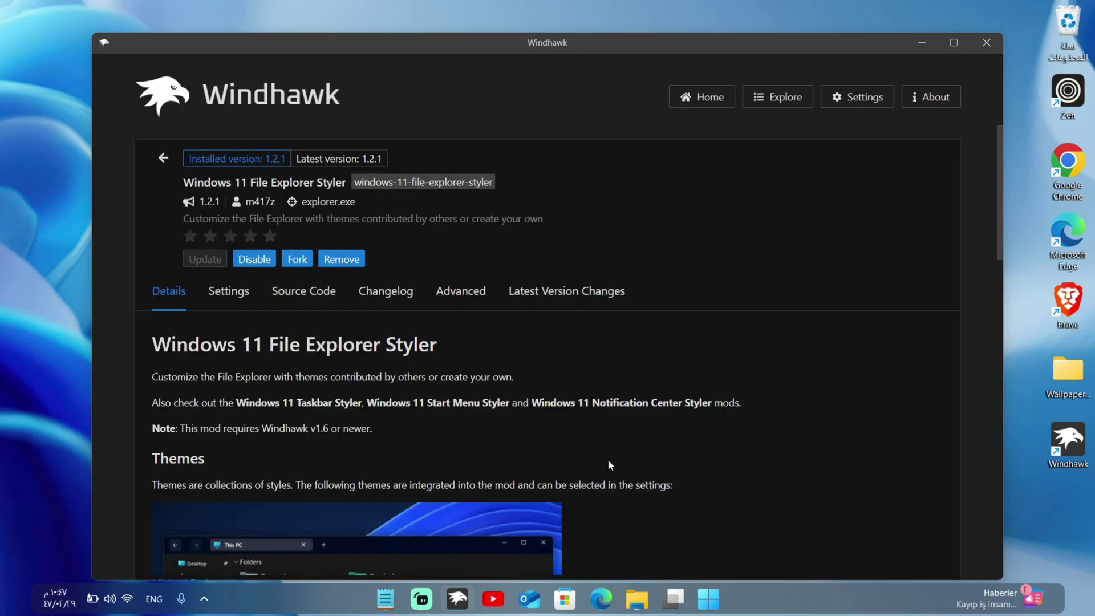
Step: Set the File Explorer Styler's theme to NoCommandBar, save the settings and check the look of the File Explorer window
left_click(630, 603)
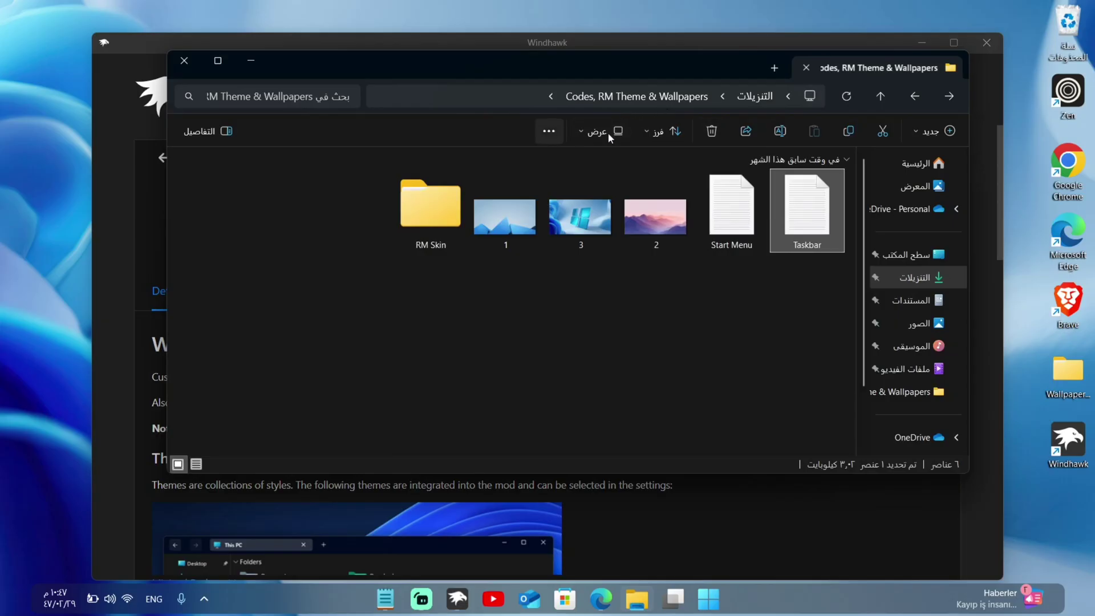
left_click(251, 60)
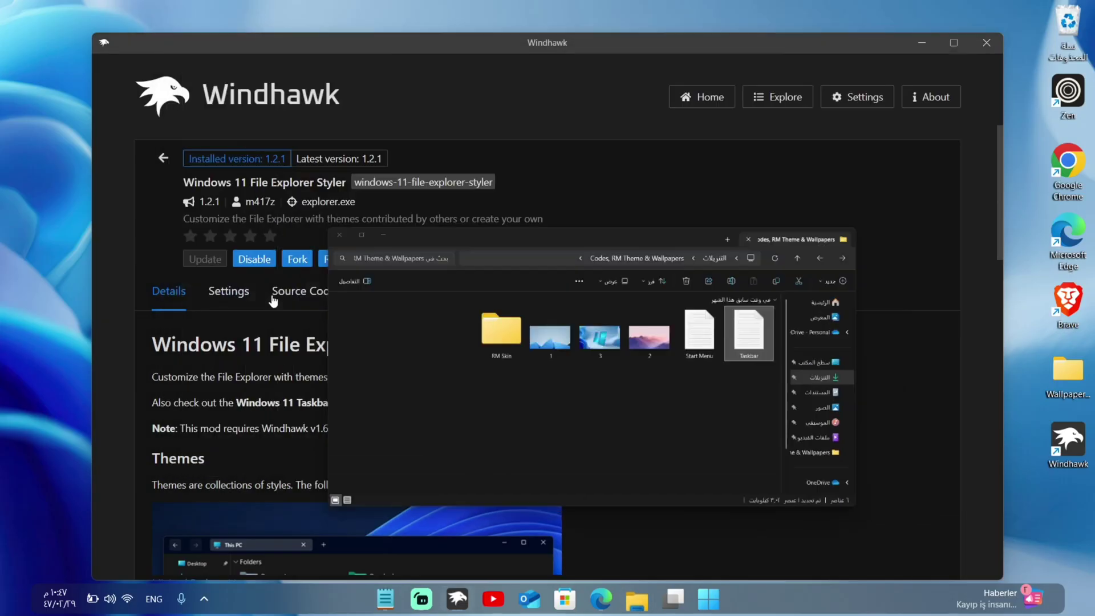
left_click(229, 291)
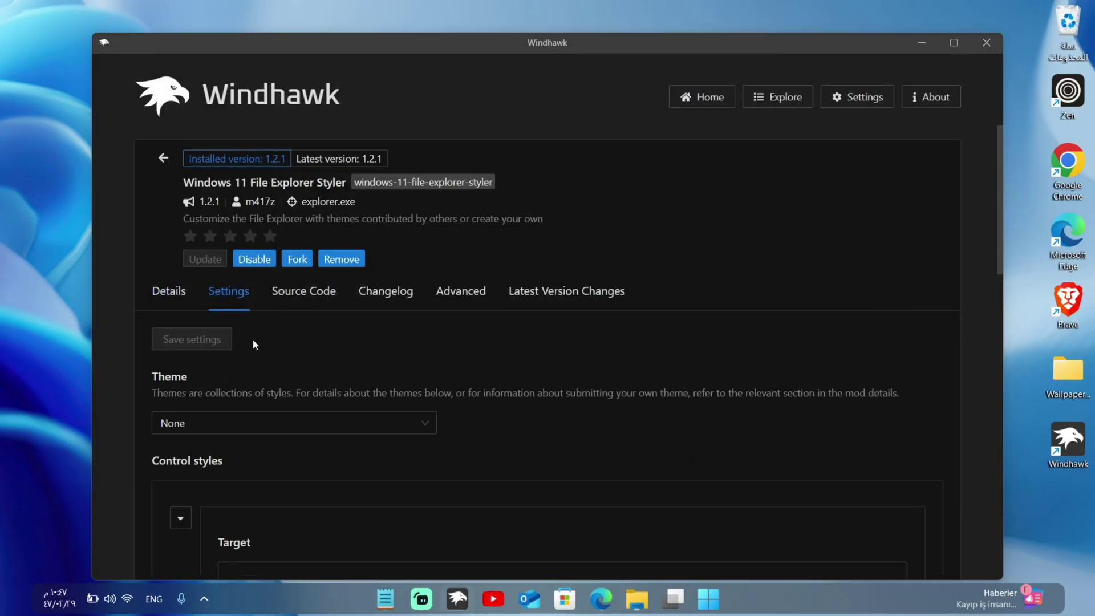
left_click(264, 429)
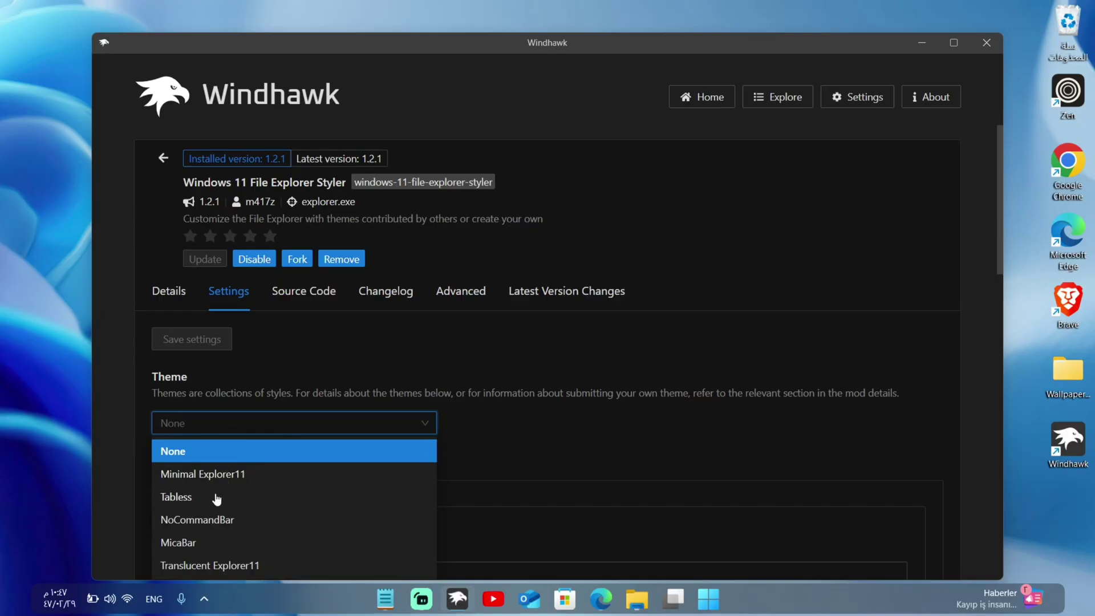
left_click(212, 520)
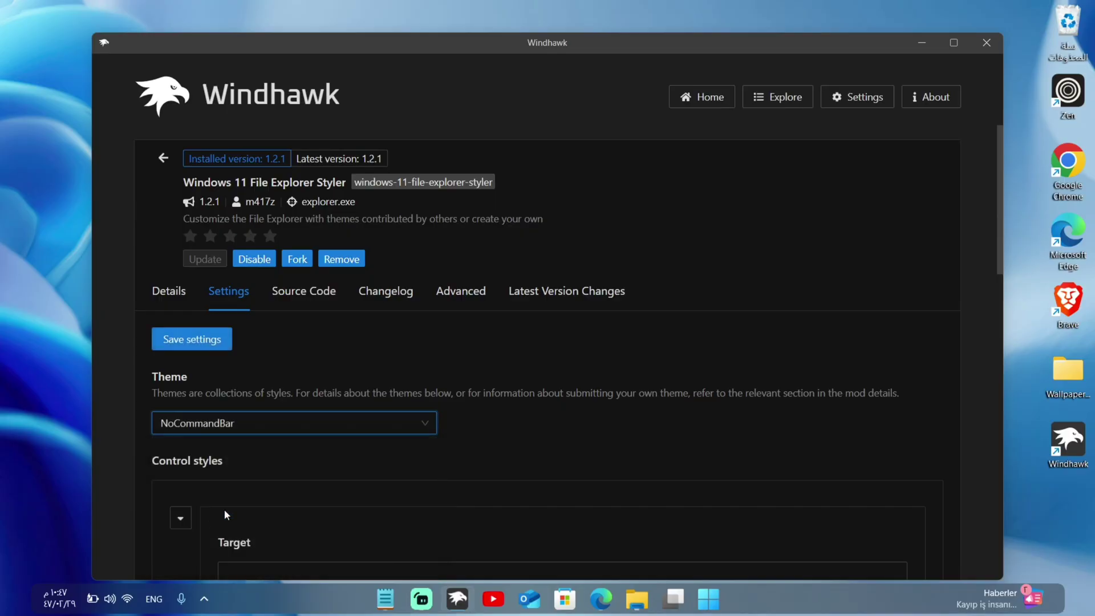
left_click(200, 346)
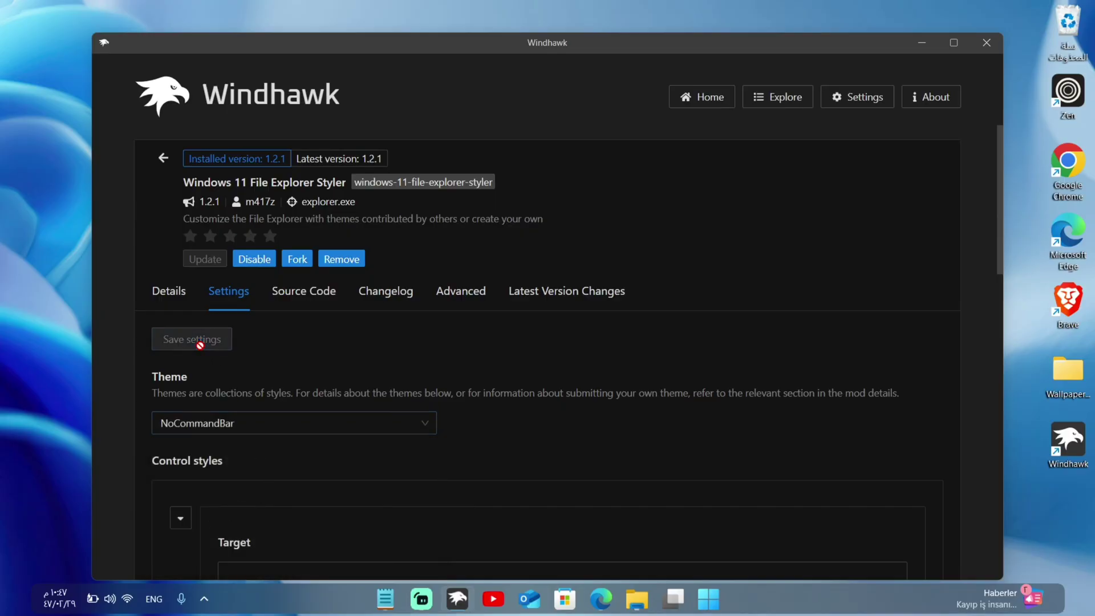
left_click(628, 600)
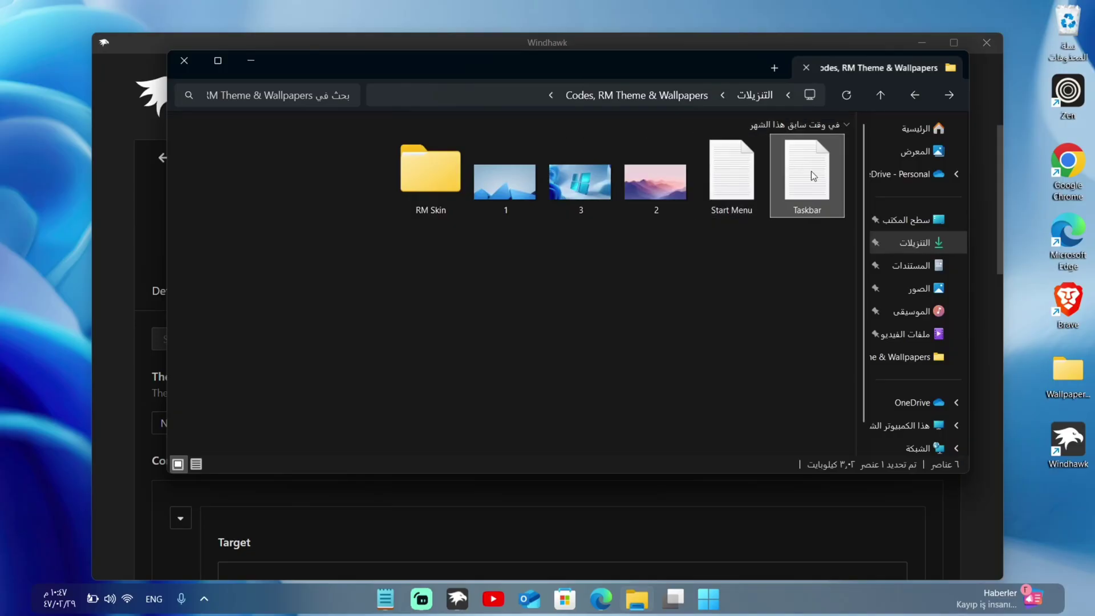
left_click(249, 59)
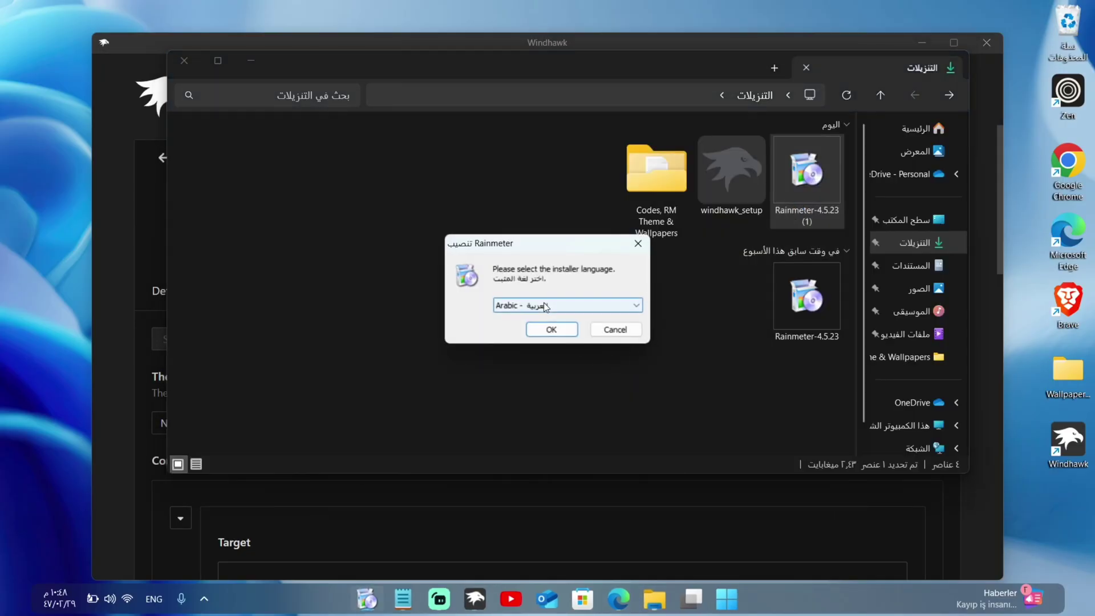
Step: Install Rainmeter with English as the installer language, using the standard installation
left_click(544, 305)
left_click(523, 384)
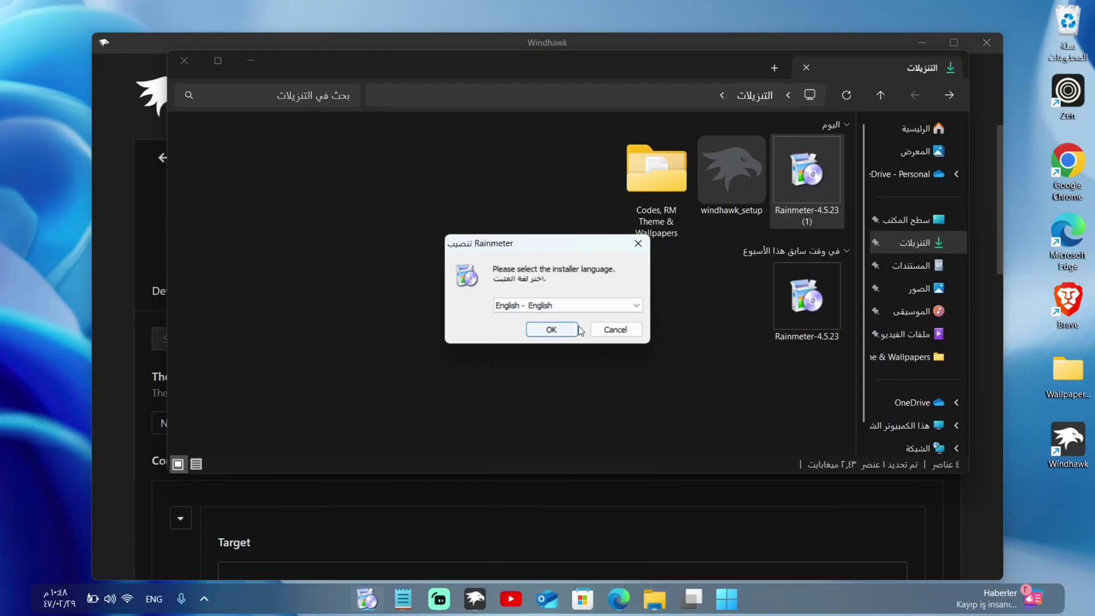
left_click(555, 328)
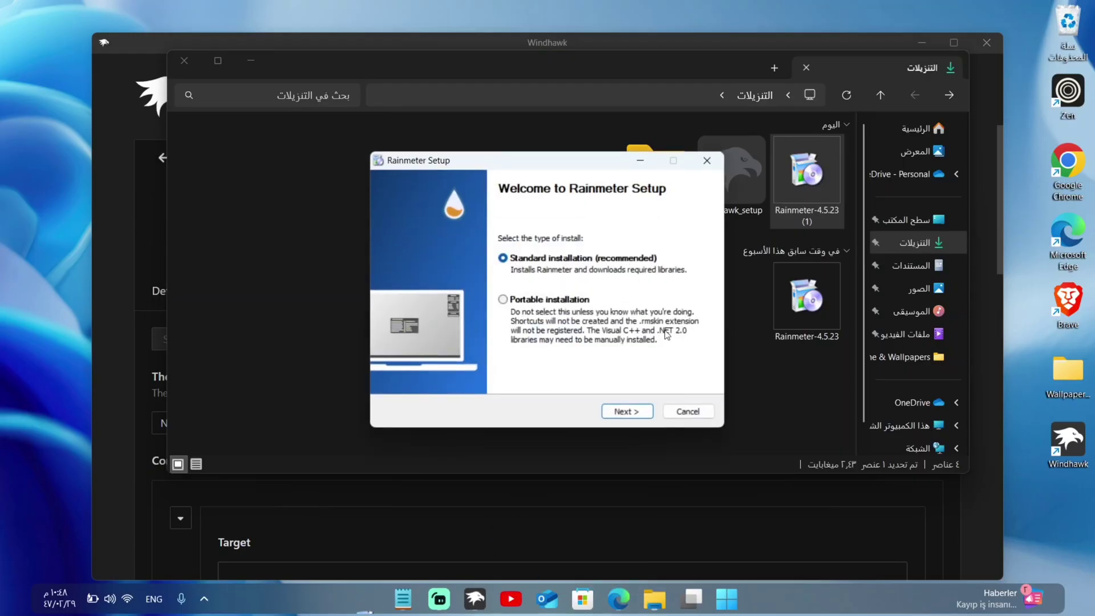
left_click(627, 411)
left_click(628, 411)
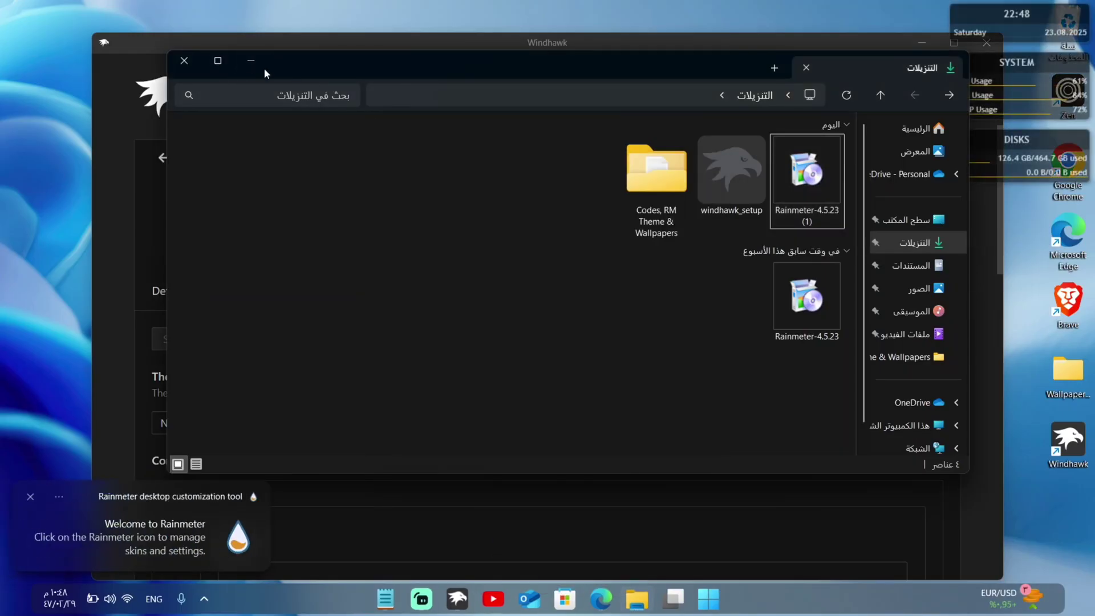
Step: Clear the desktop by minimizing File Explorer and closing Windhawk
left_click(251, 62)
left_click(990, 43)
right_click(580, 269)
left_click(620, 435)
Step: Unload Rainmeter's default illustro clock, system and disks skins from the desktop
right_click(973, 20)
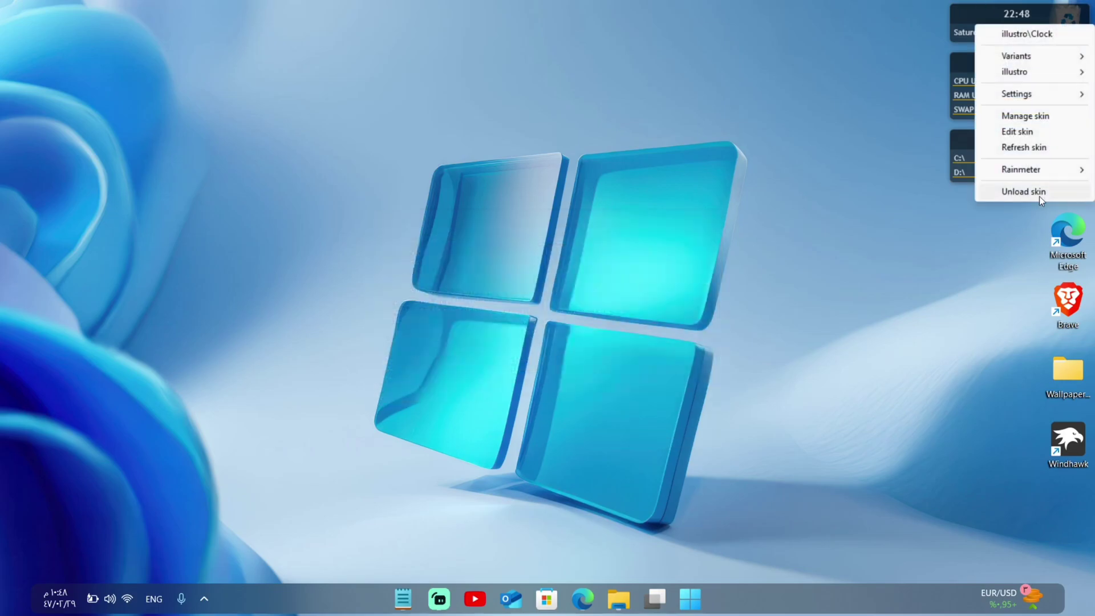
left_click(1039, 196)
right_click(972, 104)
left_click(1039, 271)
right_click(972, 157)
left_click(1021, 325)
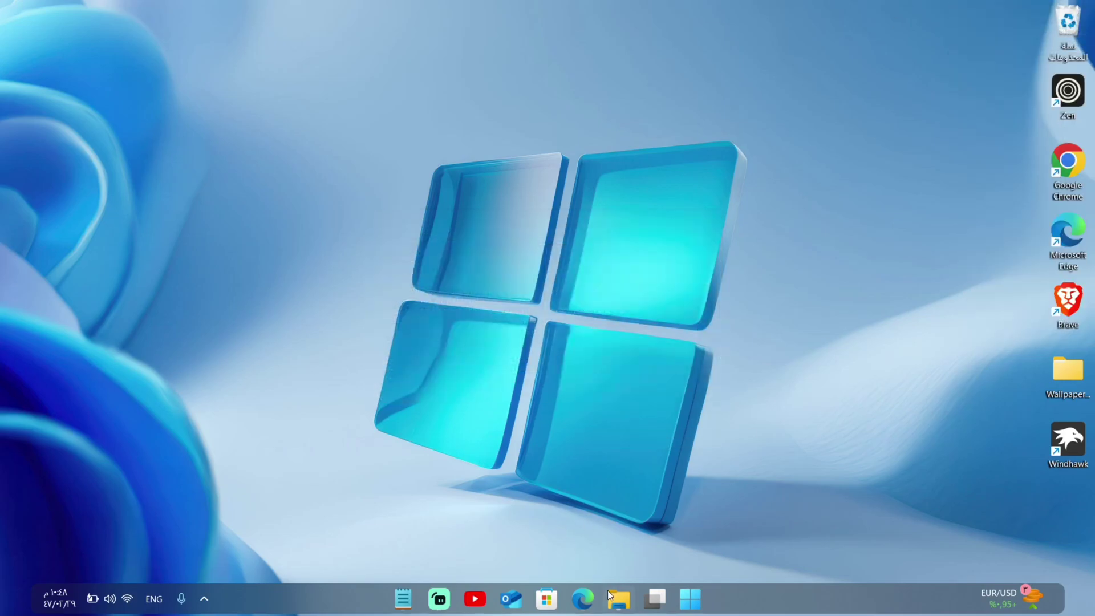
Step: Copy all five skin folders from RM Skin inside the Codes, RM Theme & Wallpapers folder in Downloads
mouse_move(627, 594)
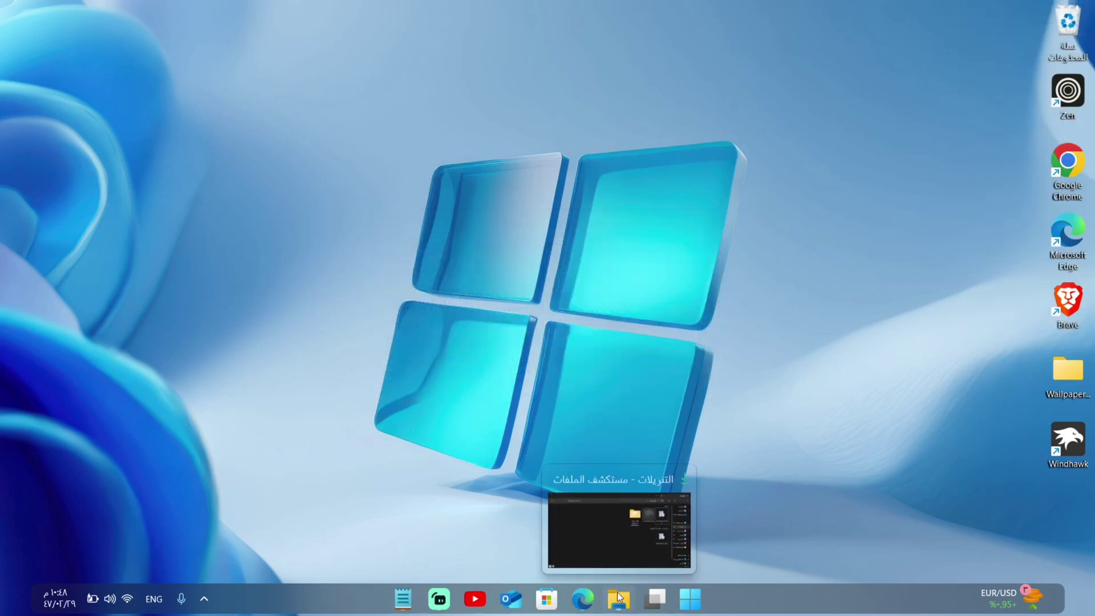
left_click(619, 597)
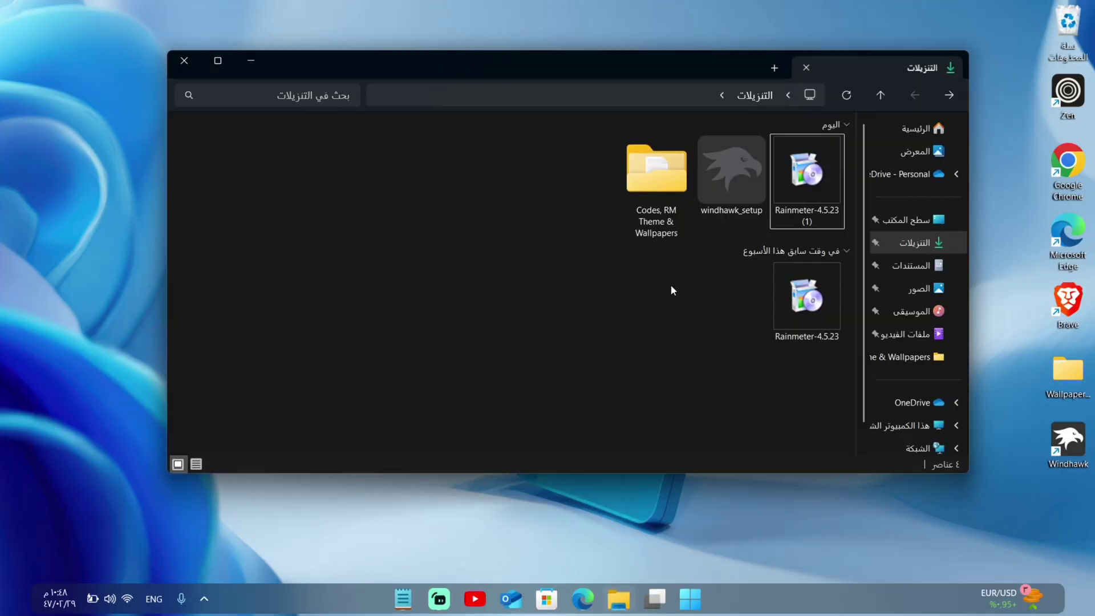
double_click(666, 199)
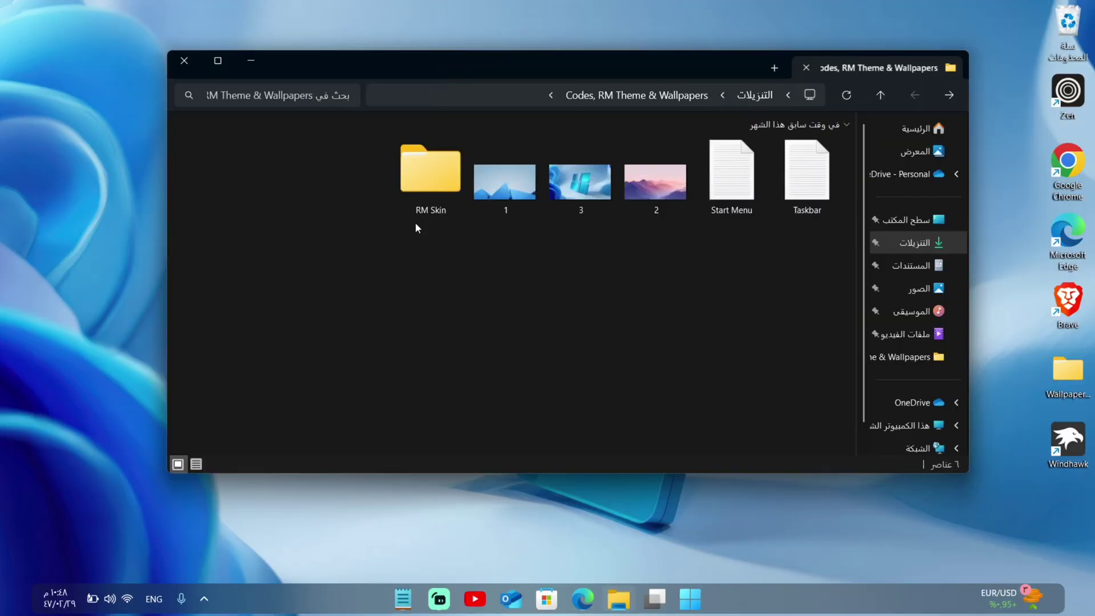
double_click(434, 187)
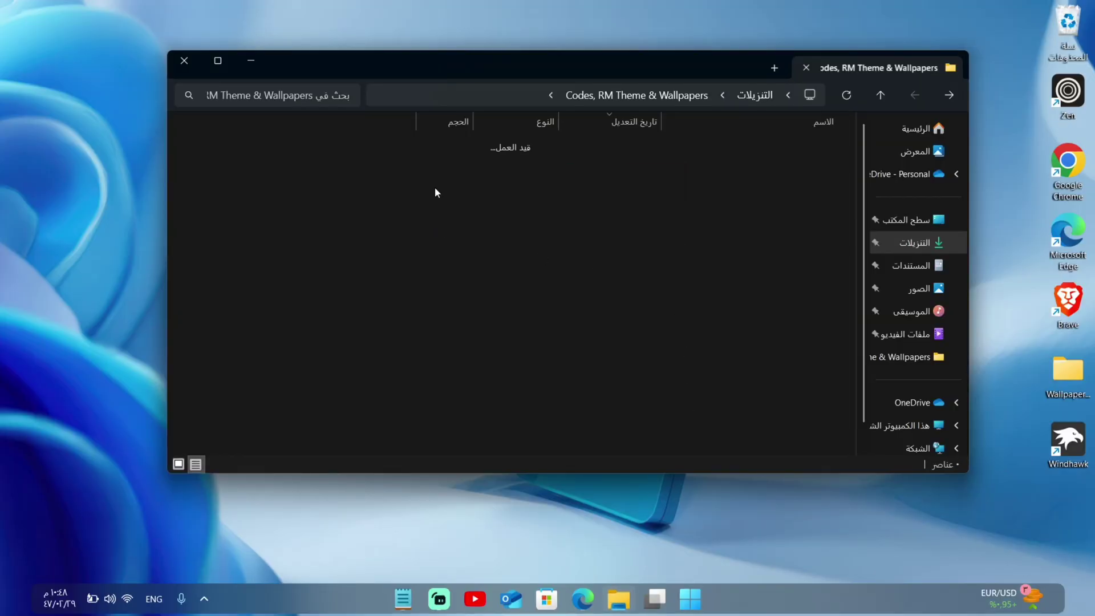
left_click_drag(823, 301, 707, 151)
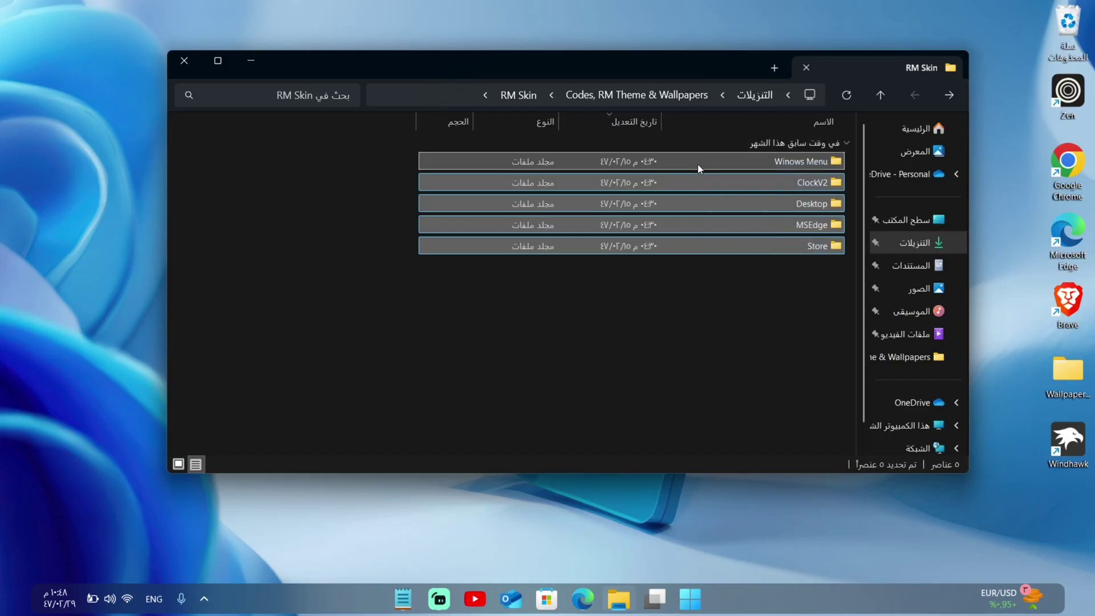
right_click(697, 164)
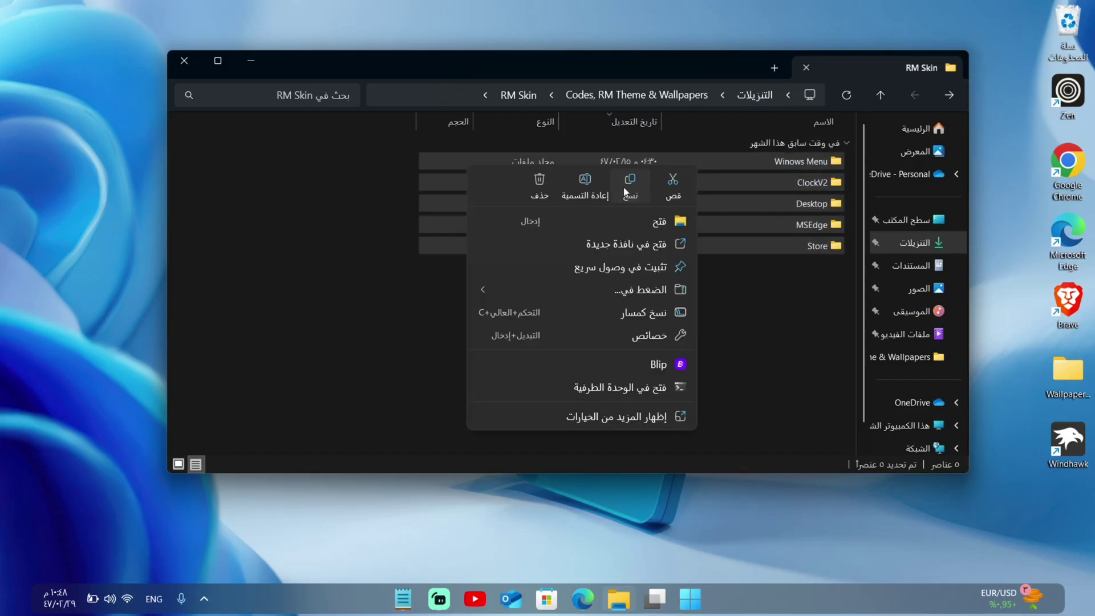
left_click(627, 188)
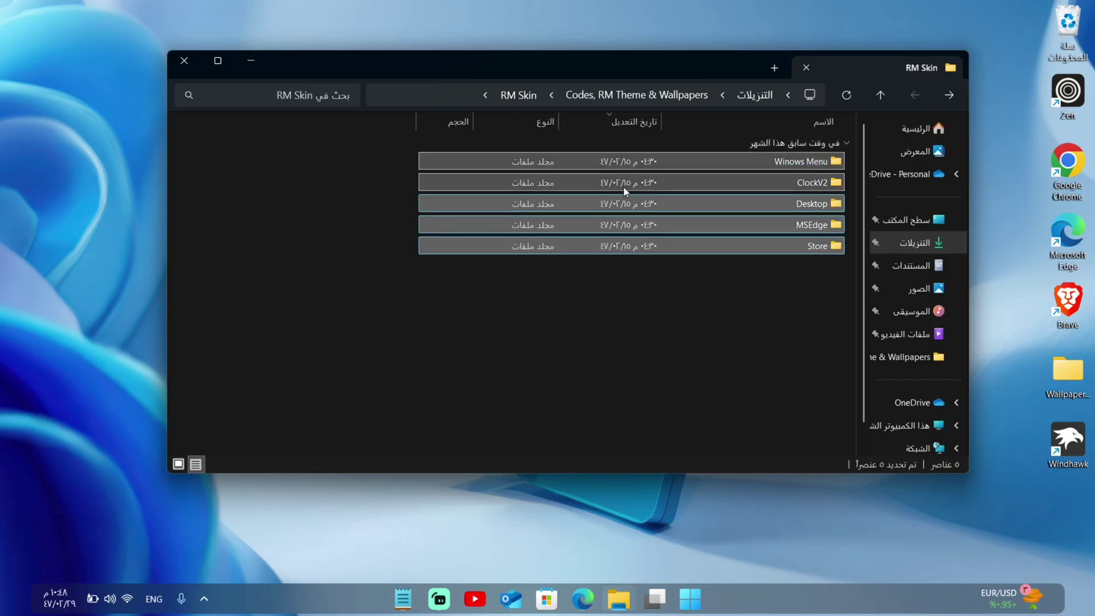
Step: Paste the copied skin folders into the Rainmeter Skins folder in Documents and minimize the File Explorer window
left_click(921, 268)
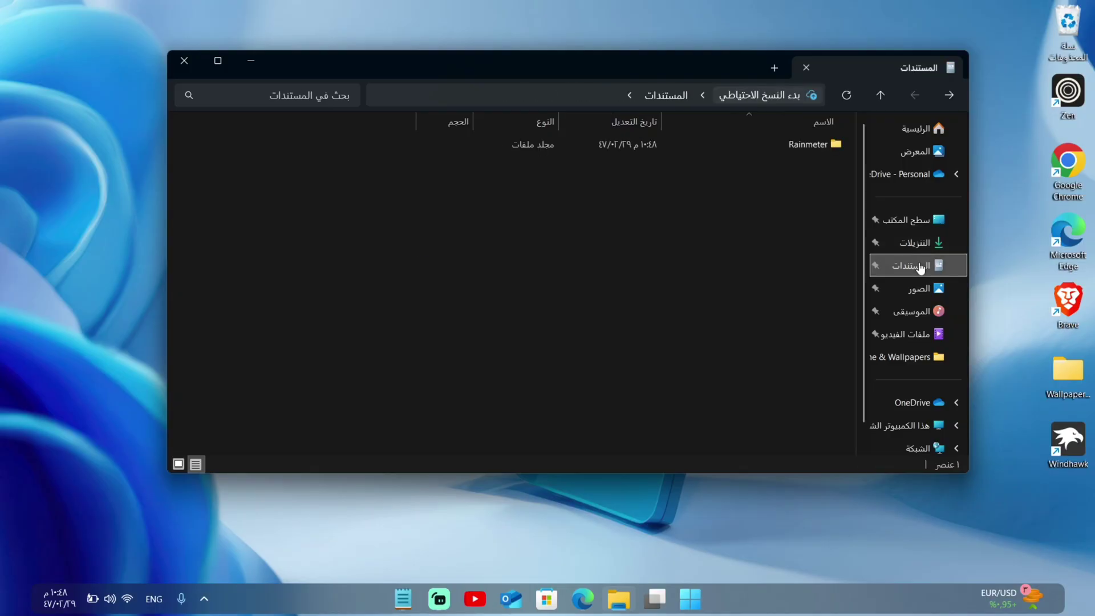
double_click(806, 142)
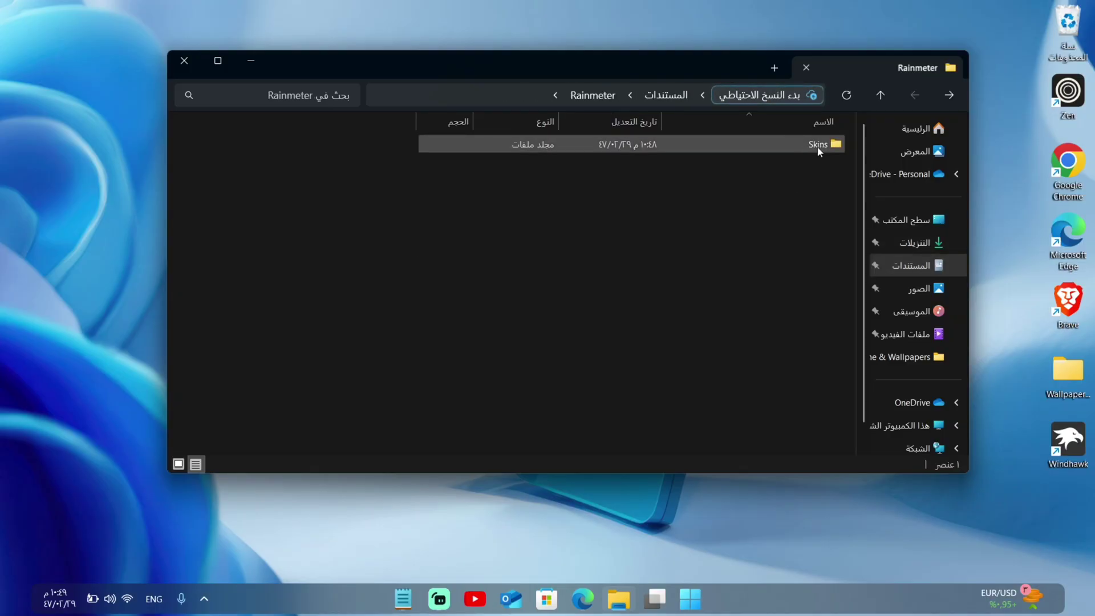
double_click(822, 147)
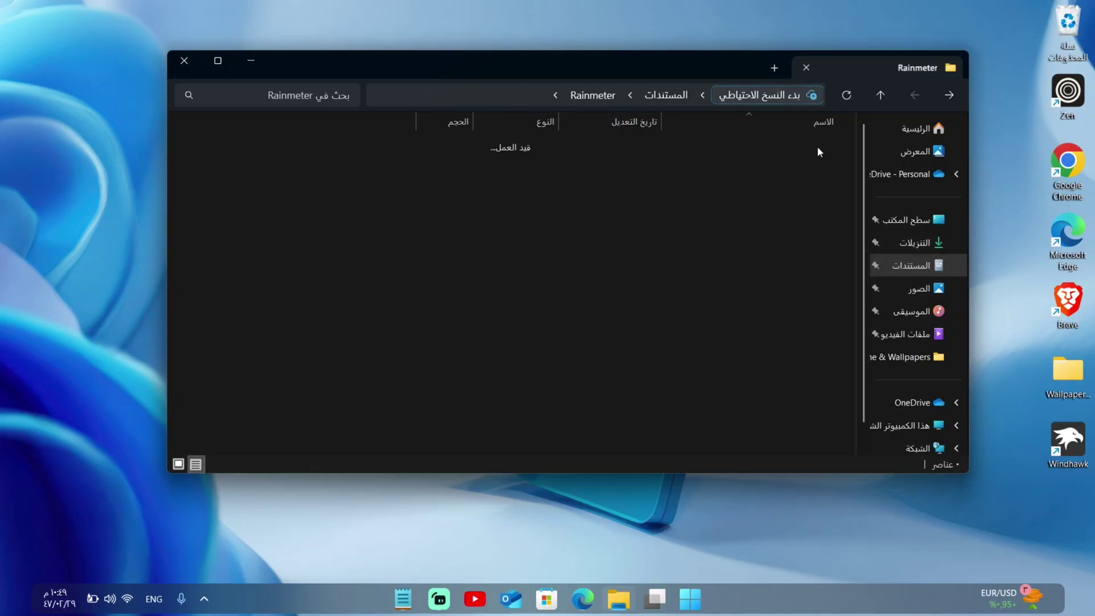
right_click(821, 224)
left_click(799, 255)
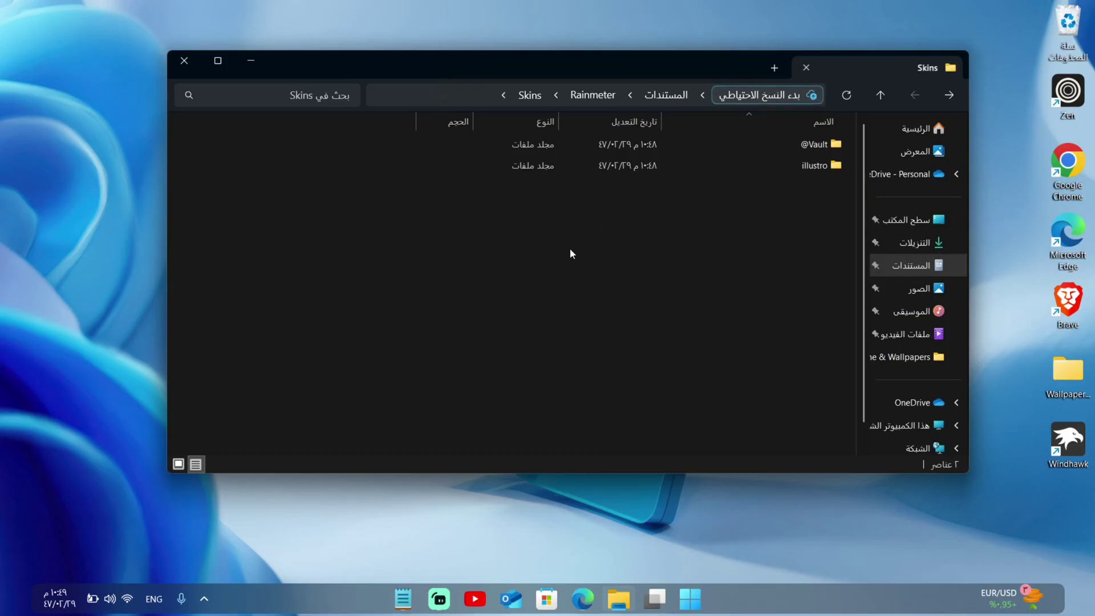
left_click(649, 347)
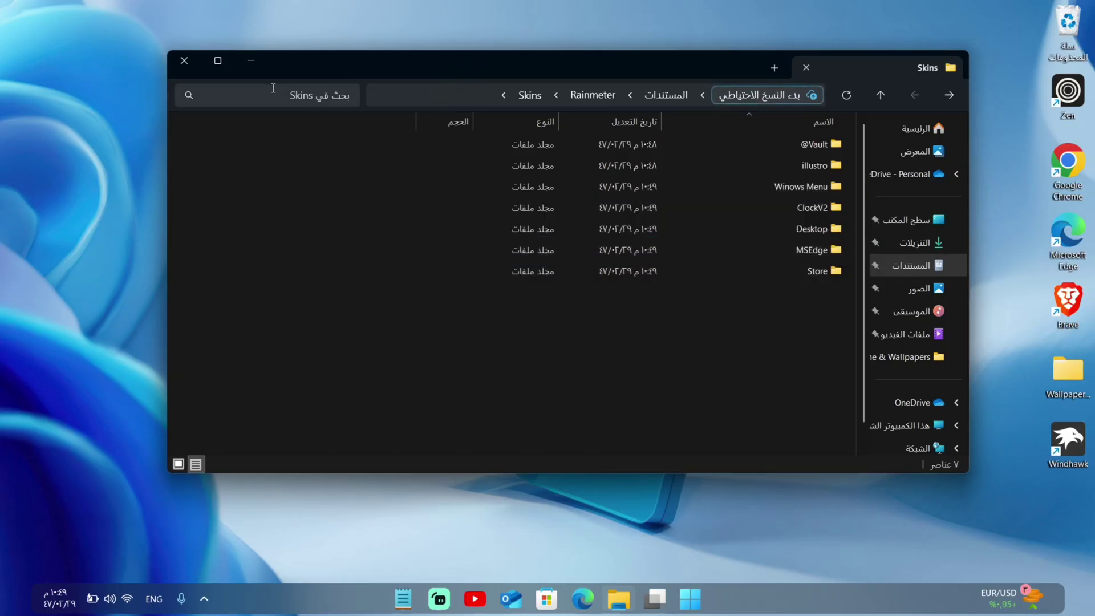
left_click(251, 61)
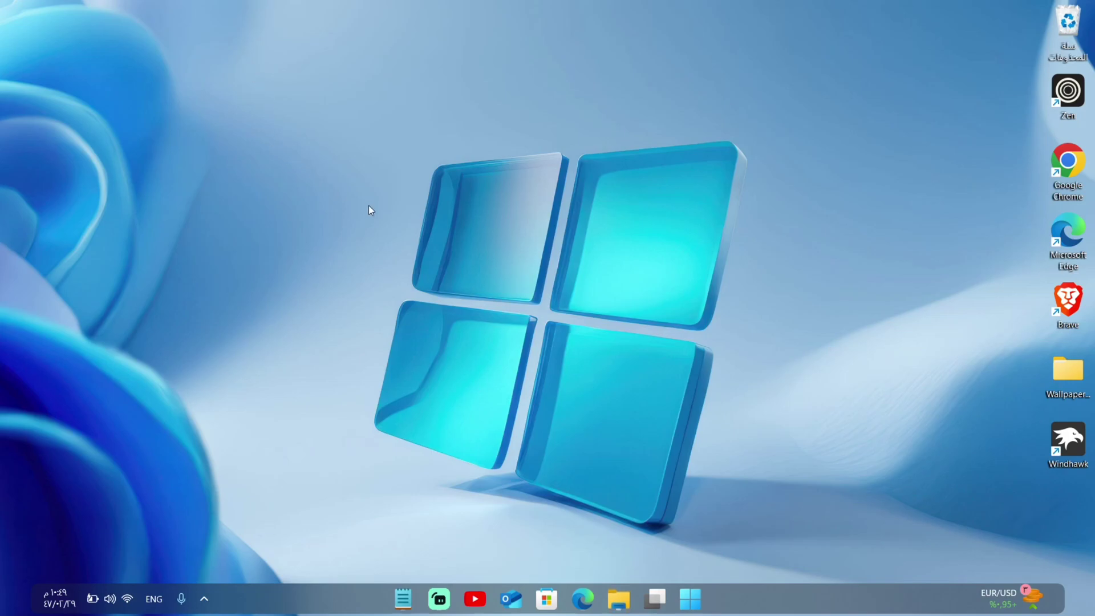
Step: Hide all icons on the desktop
right_click(638, 262)
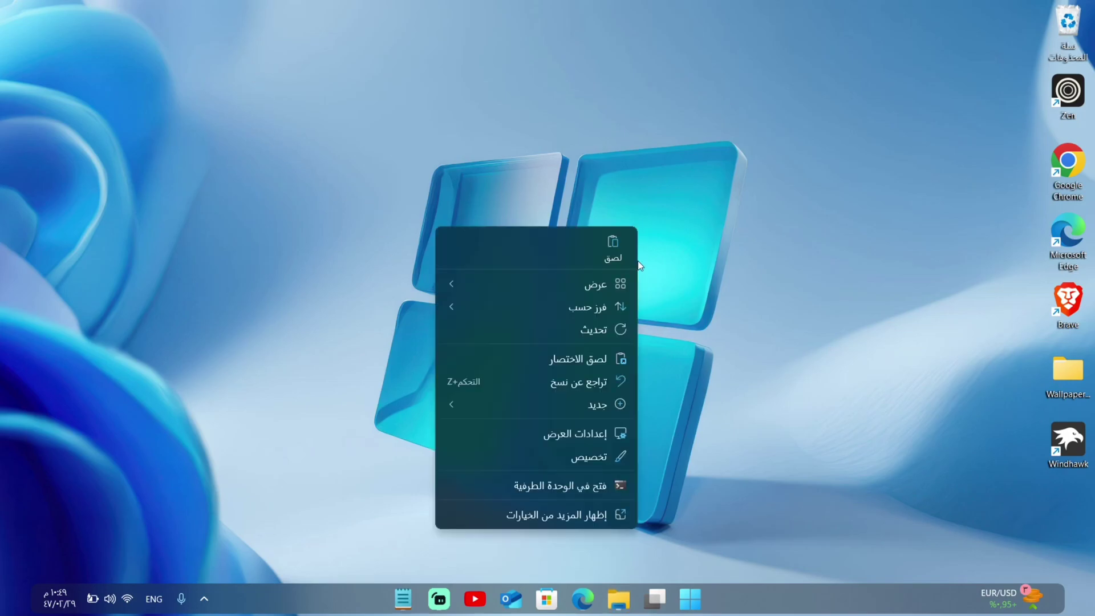
mouse_move(589, 289)
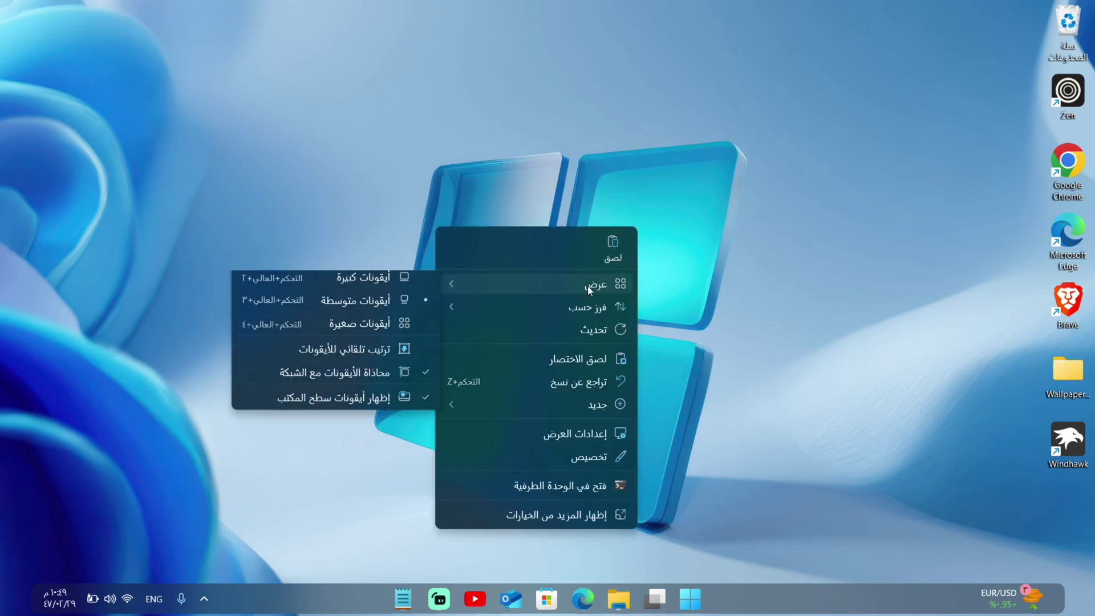
left_click(391, 400)
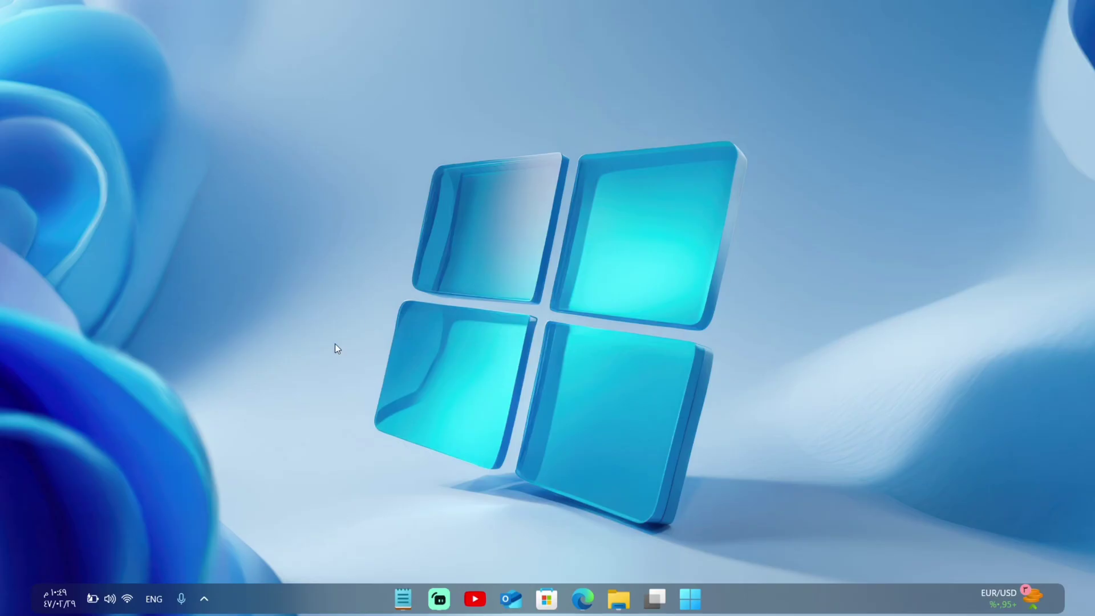
Step: Open the Rainmeter manager from the hidden system tray apps and refresh all skins
left_click(206, 599)
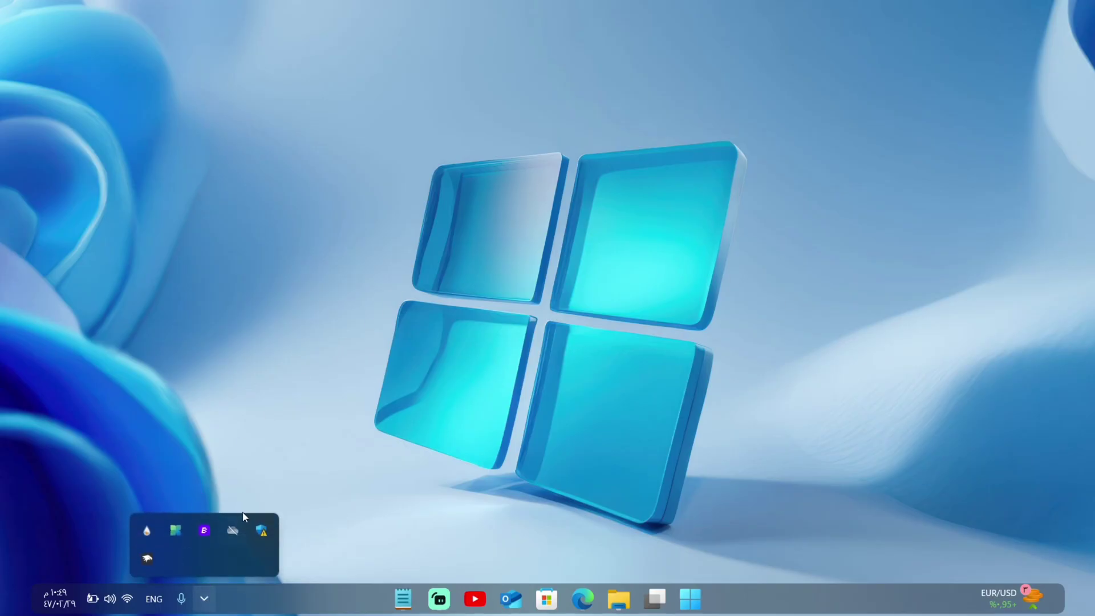
left_click(146, 532)
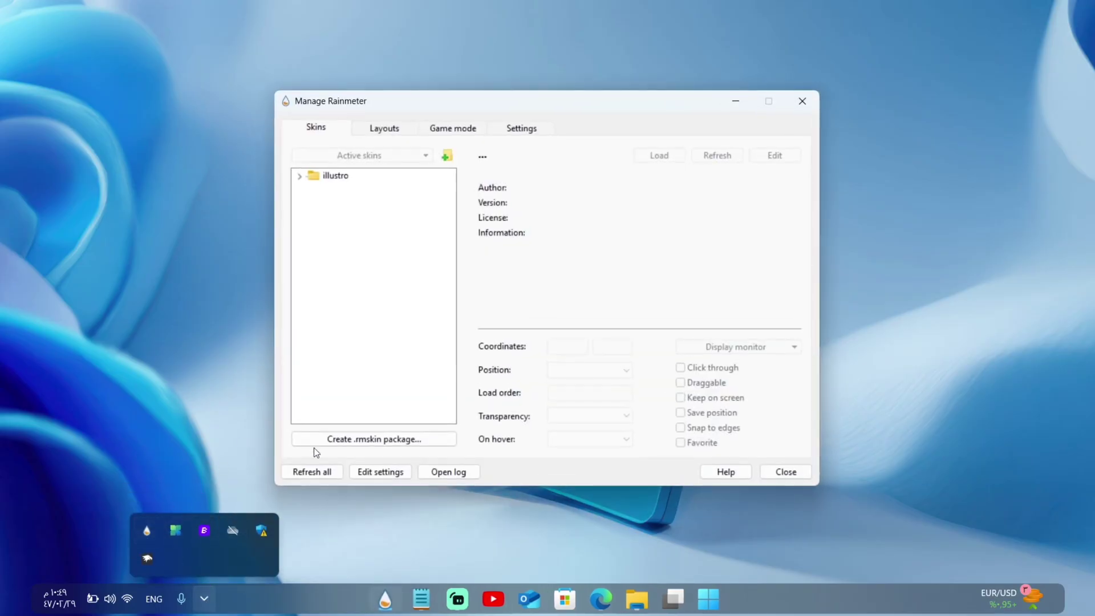
left_click(303, 472)
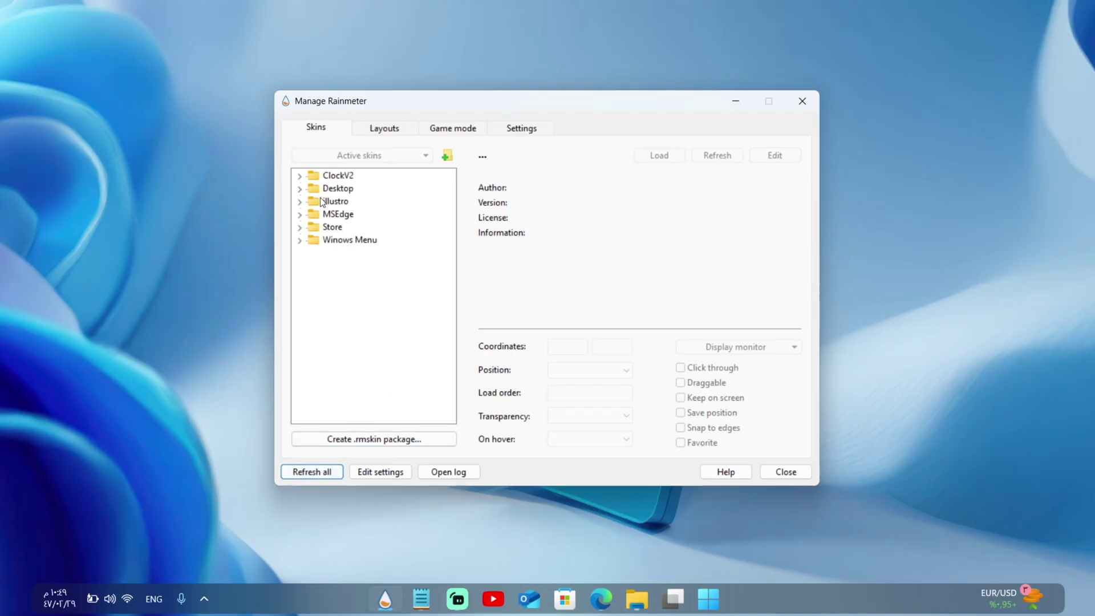
Step: Load the ClockPill.ini skin from the ClockPill folder of ClockV2
left_click(299, 190)
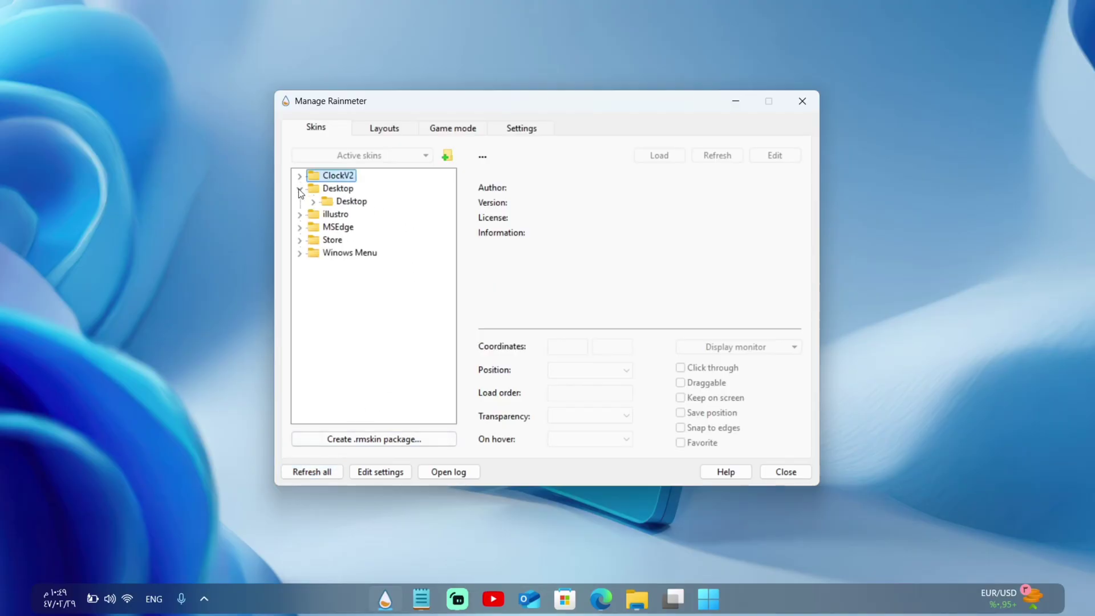
left_click(299, 189)
left_click(300, 177)
left_click(311, 190)
left_click(353, 205)
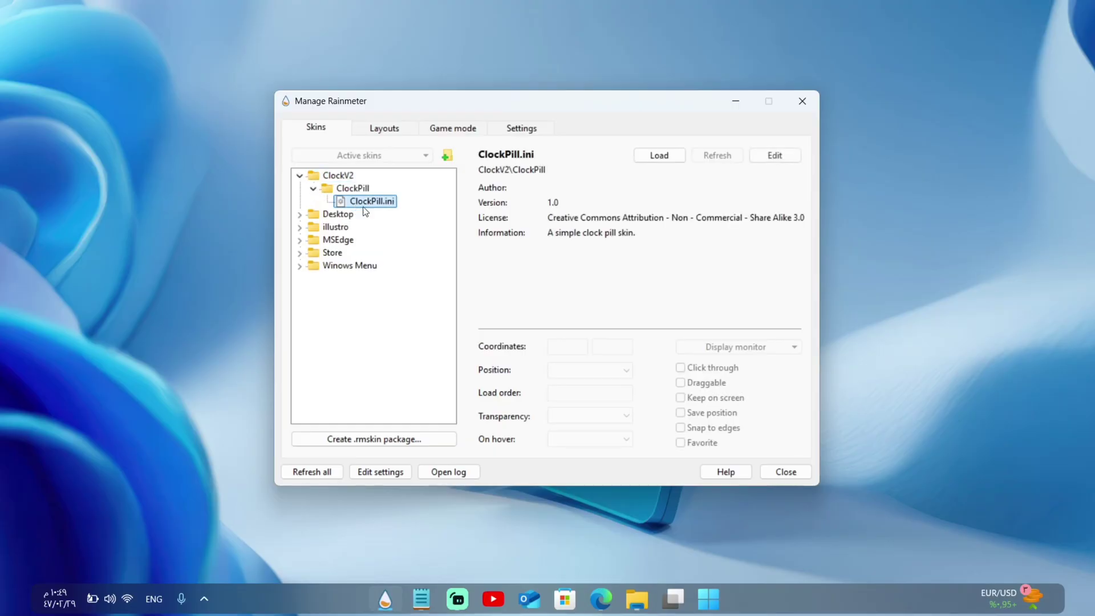
left_click(643, 156)
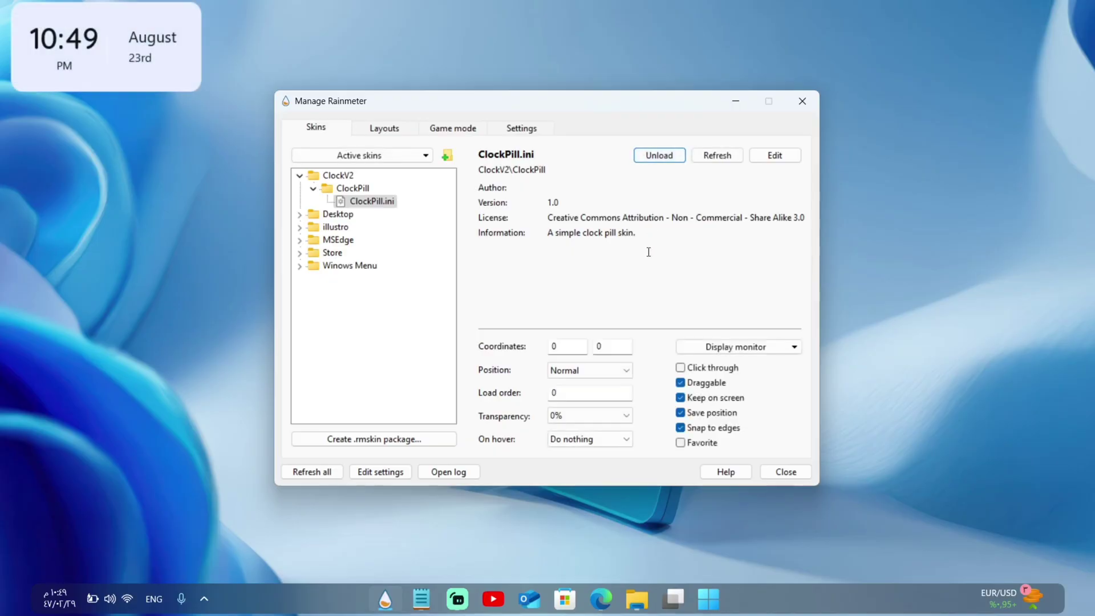
Step: Move the clock skin straight down to about coordinates 0, 423 and set its position to On desktop
left_click_drag(100, 26, 163, 332)
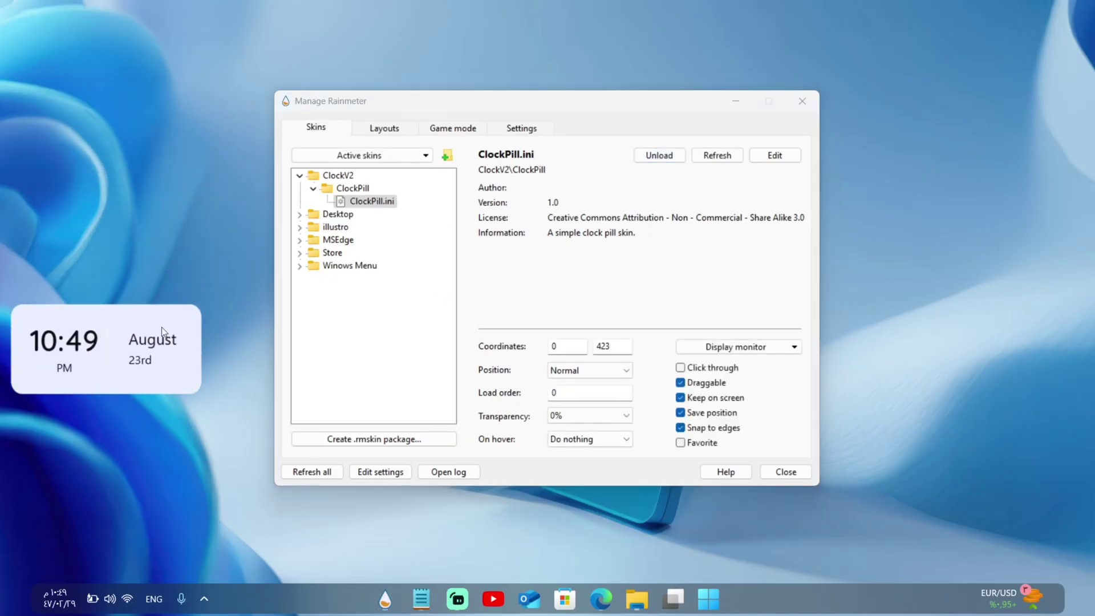
left_click(574, 374)
left_click(591, 386)
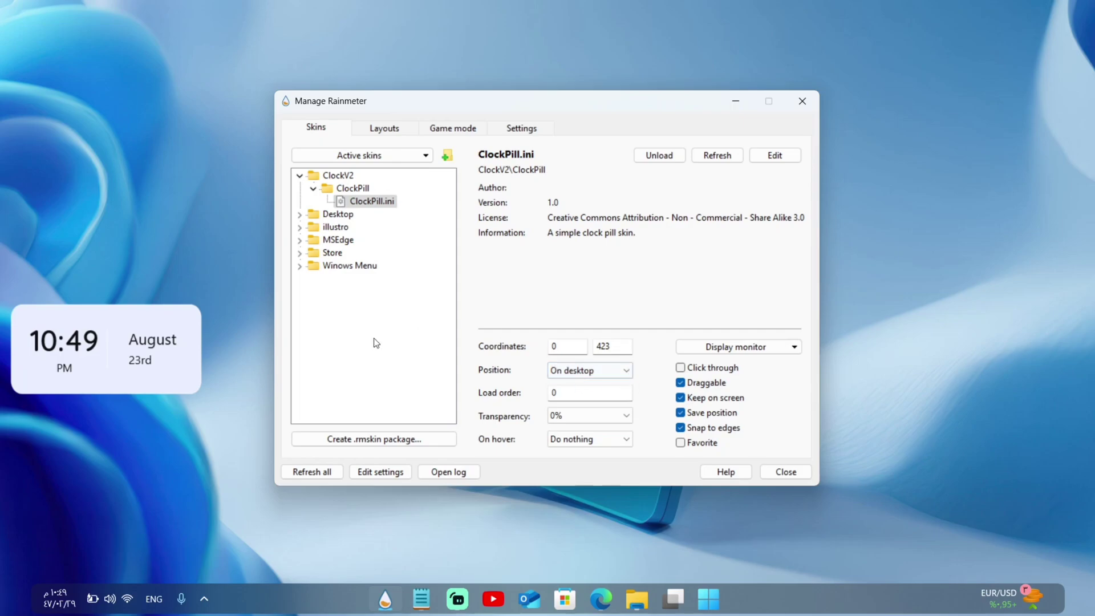
Step: Load the Desktop.ini skin, place its tile above the clock at about 0, 229, and set its position to On desktop
left_click(299, 214)
left_click(348, 228)
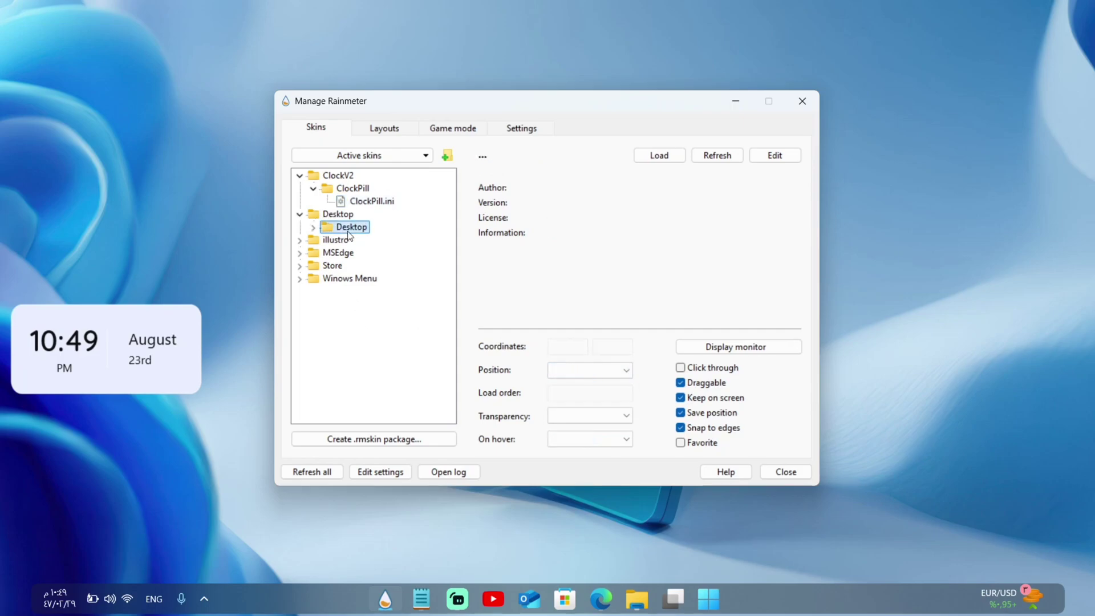
left_click(313, 230)
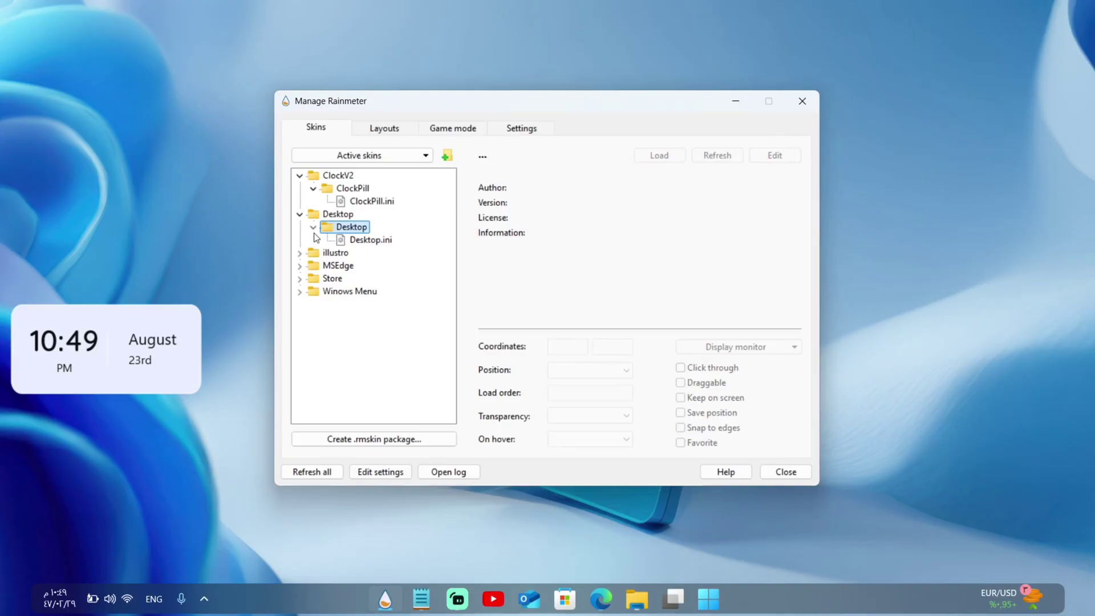
left_click(359, 242)
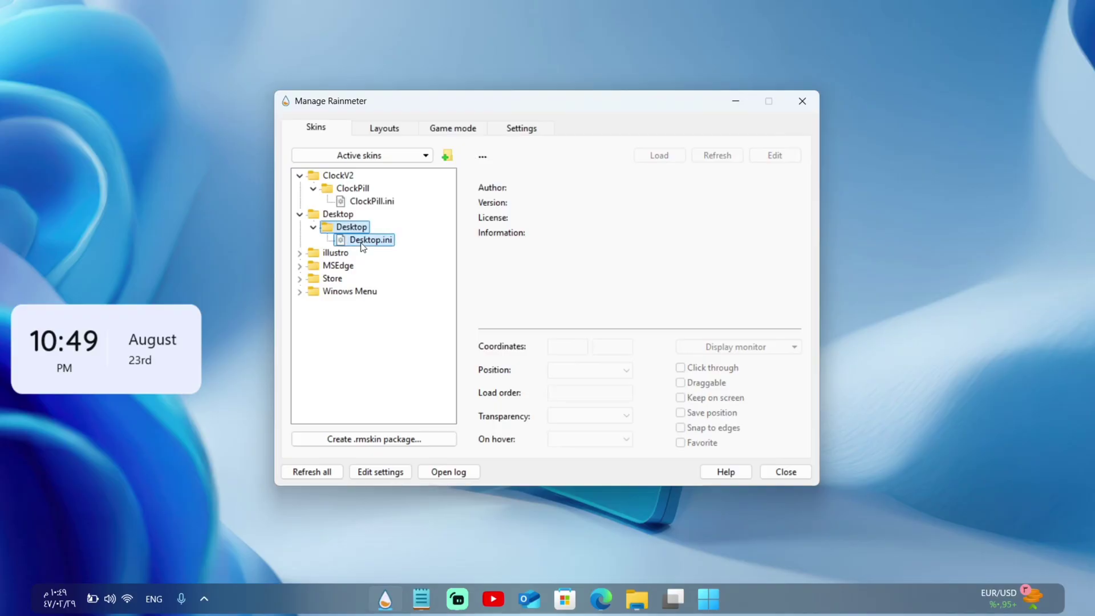
left_click(659, 156)
left_click_drag(142, 58, 146, 221)
left_click(582, 370)
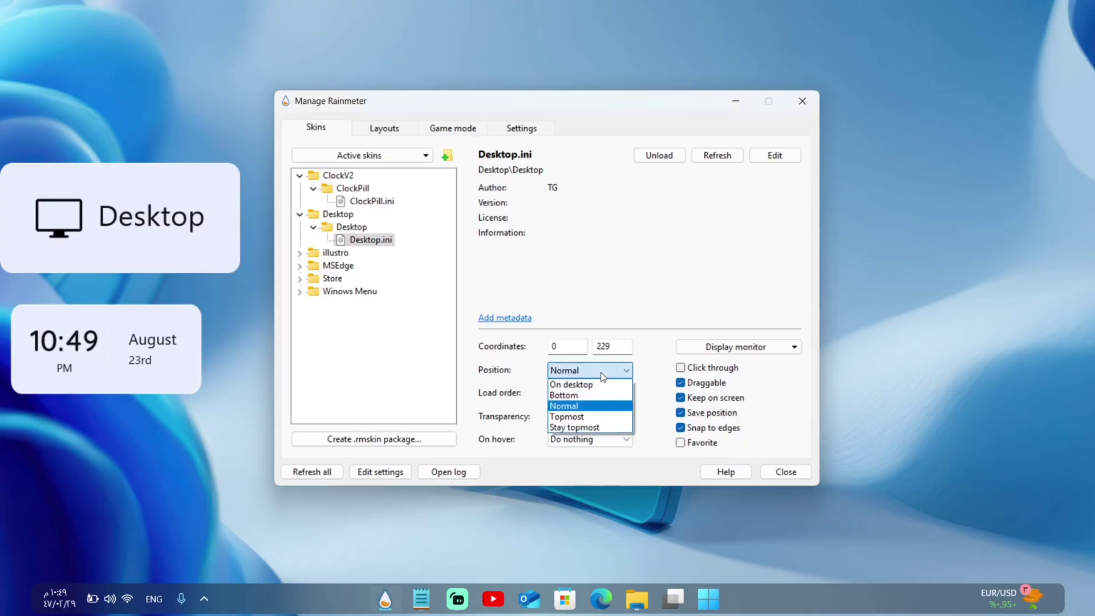
left_click(594, 385)
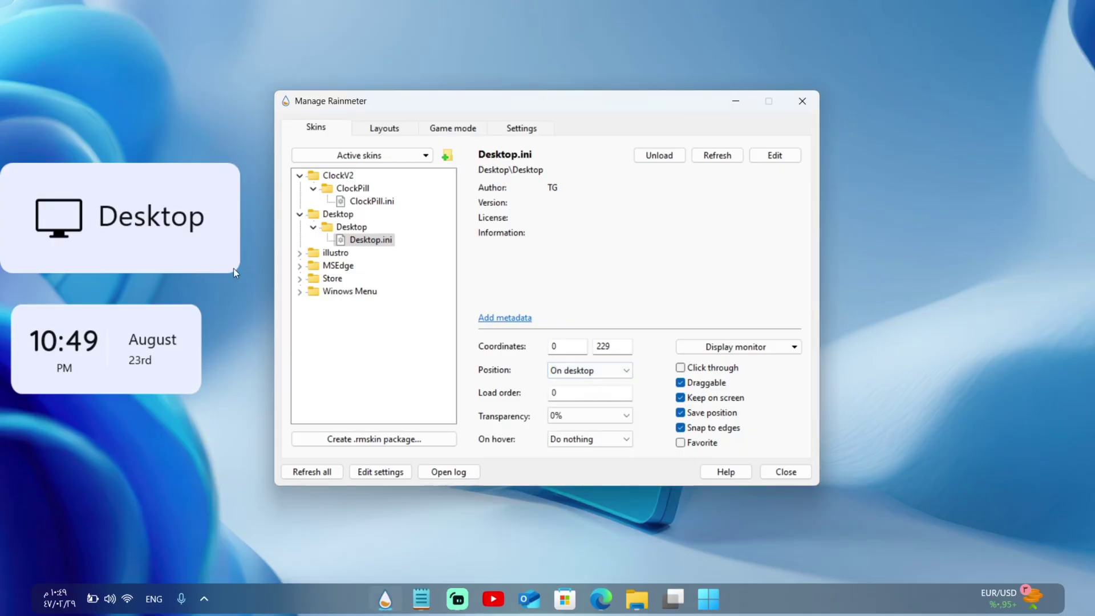
Step: Load the Menu.ini skin from the MSEdge folder and move the Microsoft Edge tile below the clock, at about 0, 326
left_click(300, 266)
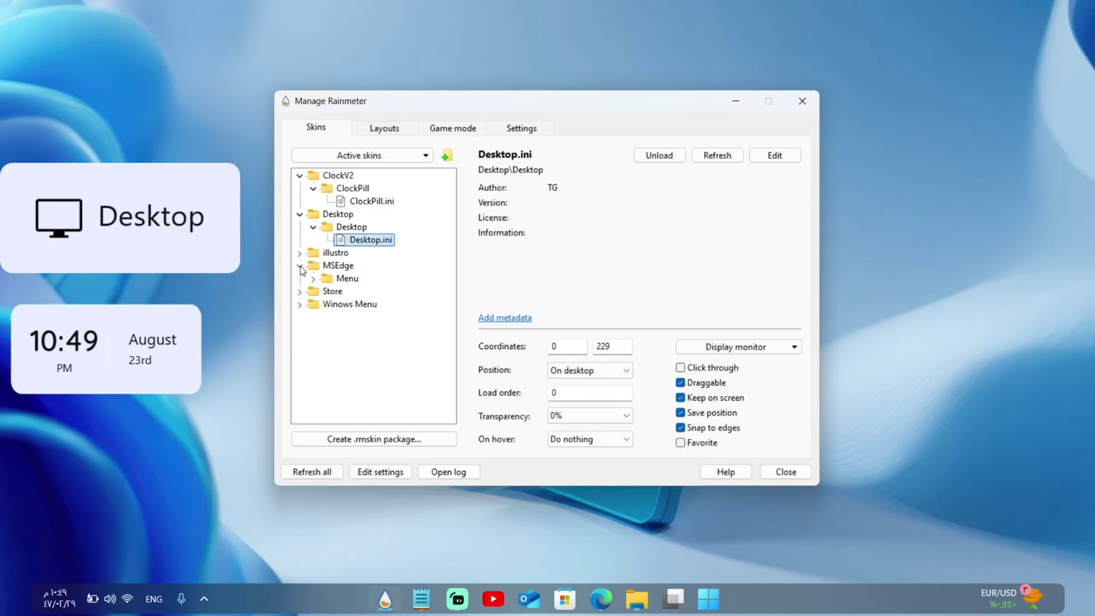
left_click(314, 279)
left_click(356, 292)
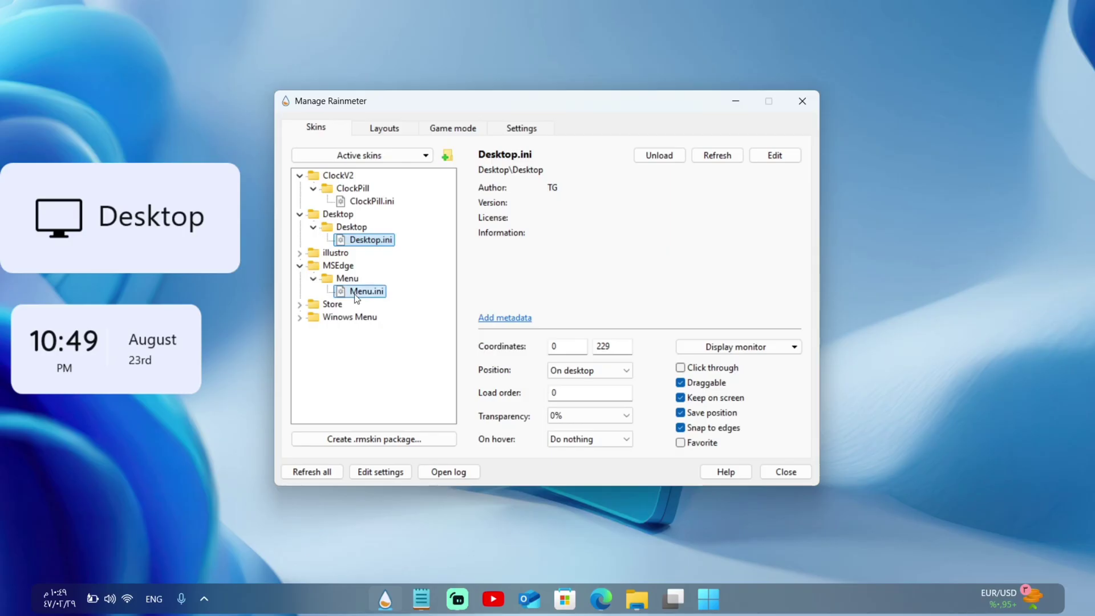
left_click(647, 159)
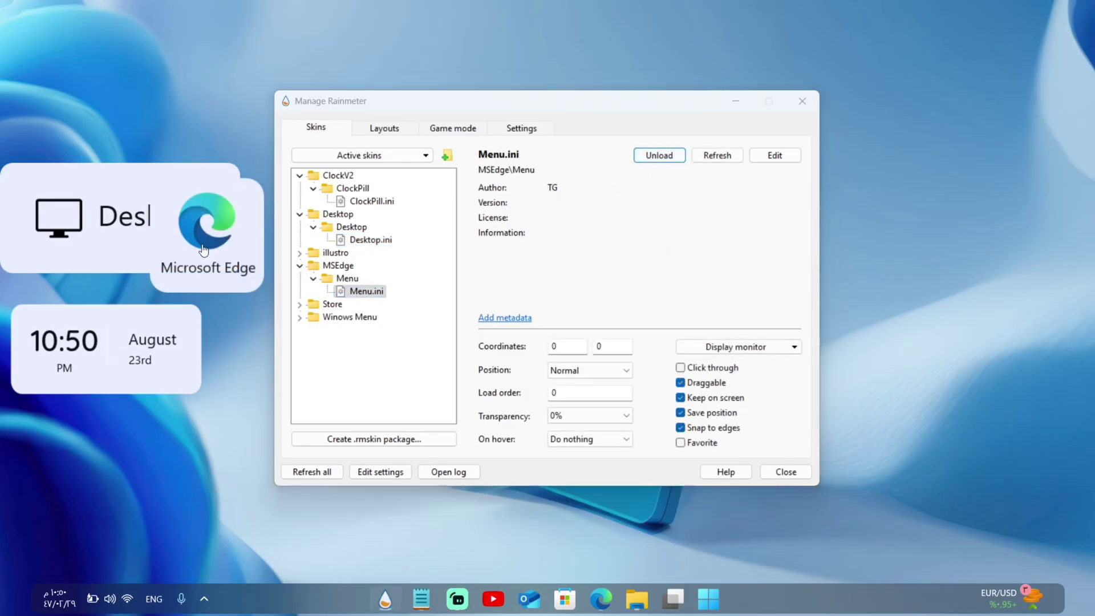
left_click_drag(202, 255, 188, 483)
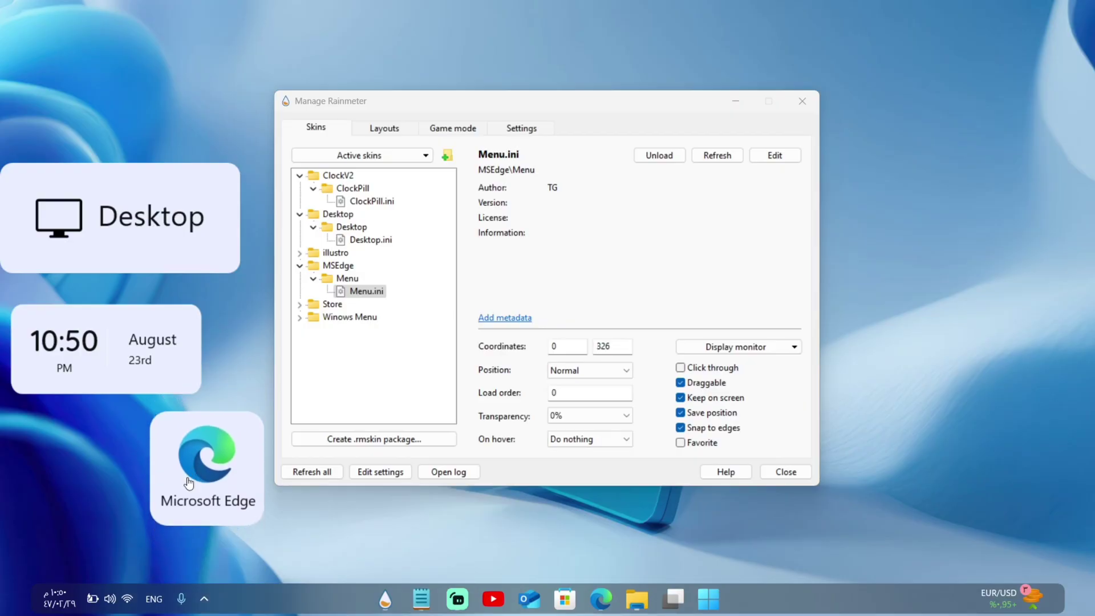
Step: Load the Store.ini skin with position On desktop and place its tile beside the Microsoft Edge tile, at about 28, 576
left_click(299, 306)
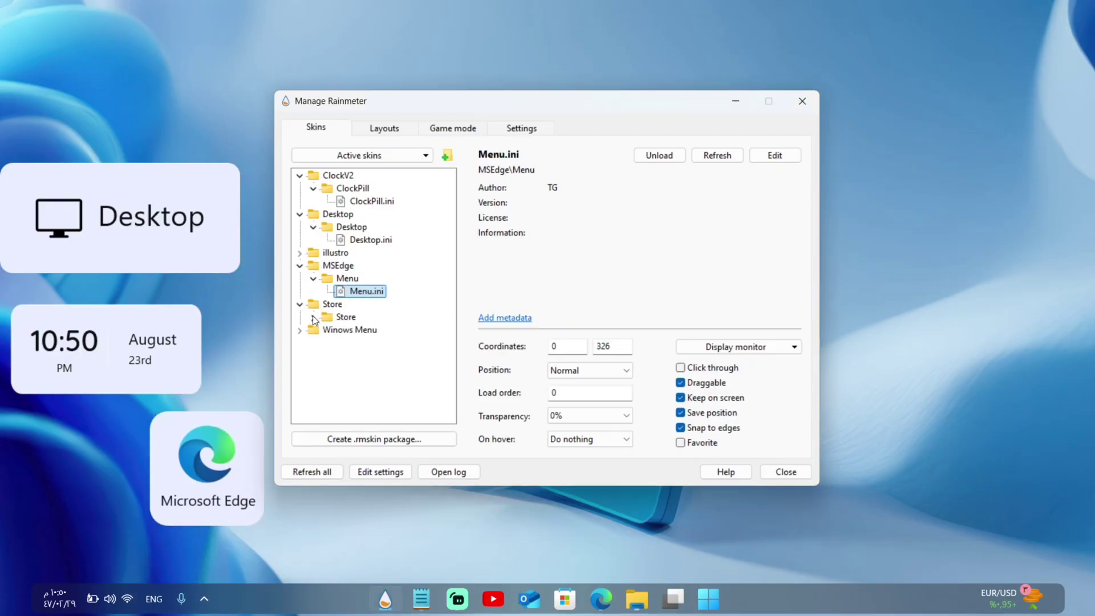
left_click(313, 319)
left_click(351, 331)
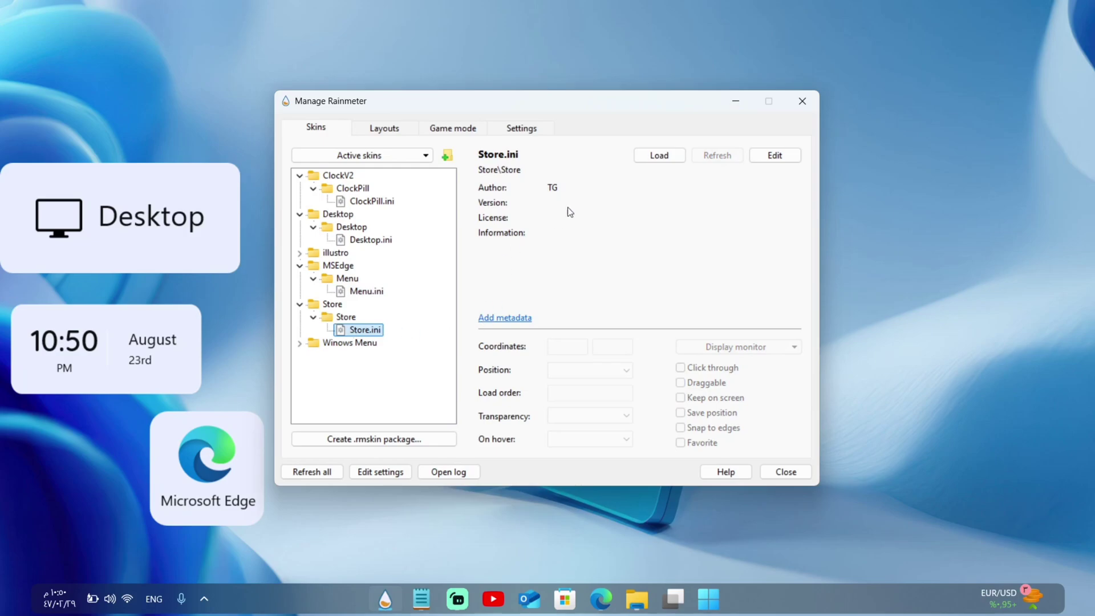
left_click(659, 156)
left_click(591, 370)
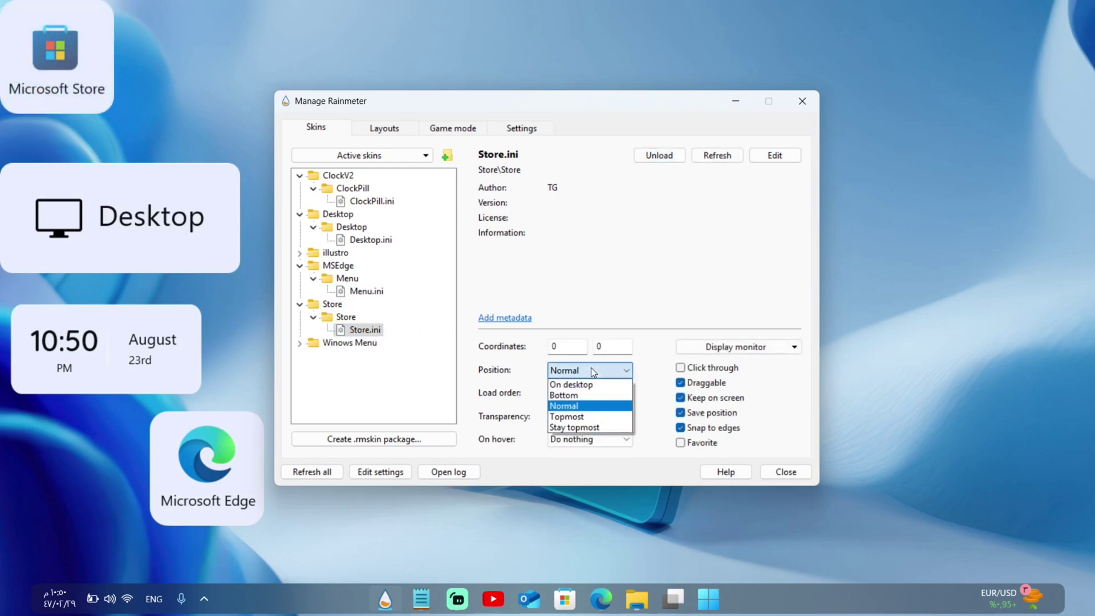
left_click(588, 385)
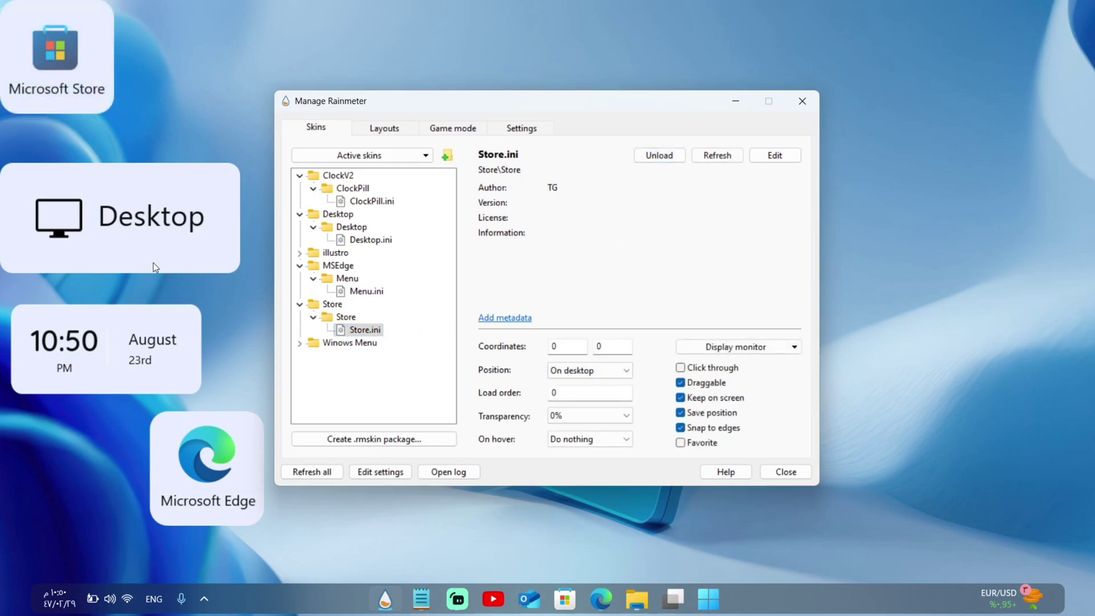
left_click_drag(50, 33, 73, 465)
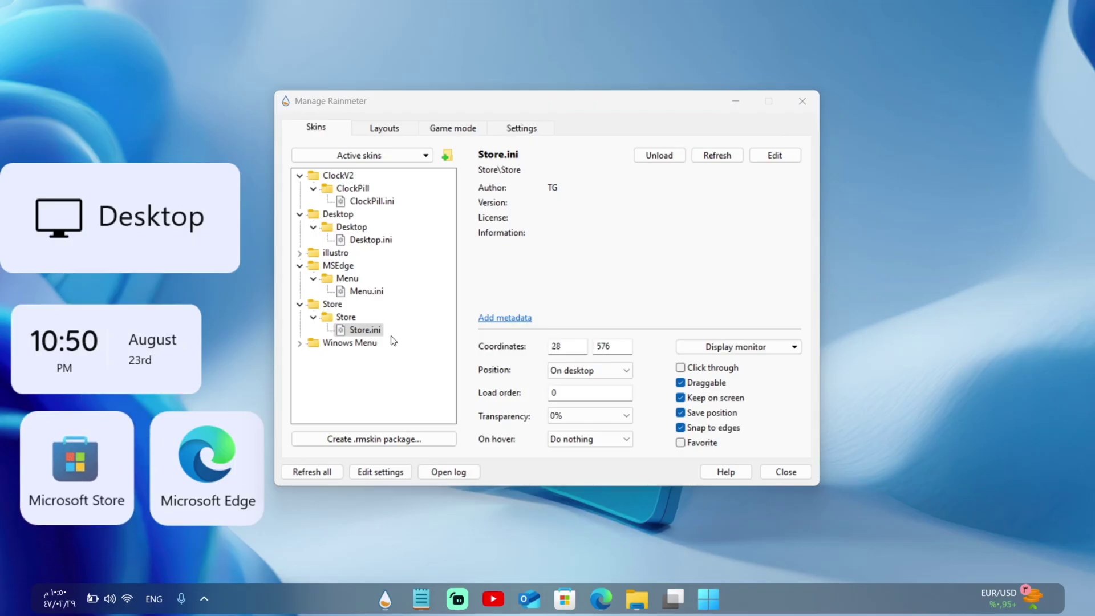
Step: Load the Start.ini skin from Winows Menu with position On desktop and place the START label just above the Desktop tile, at about 0, 59
left_click(300, 345)
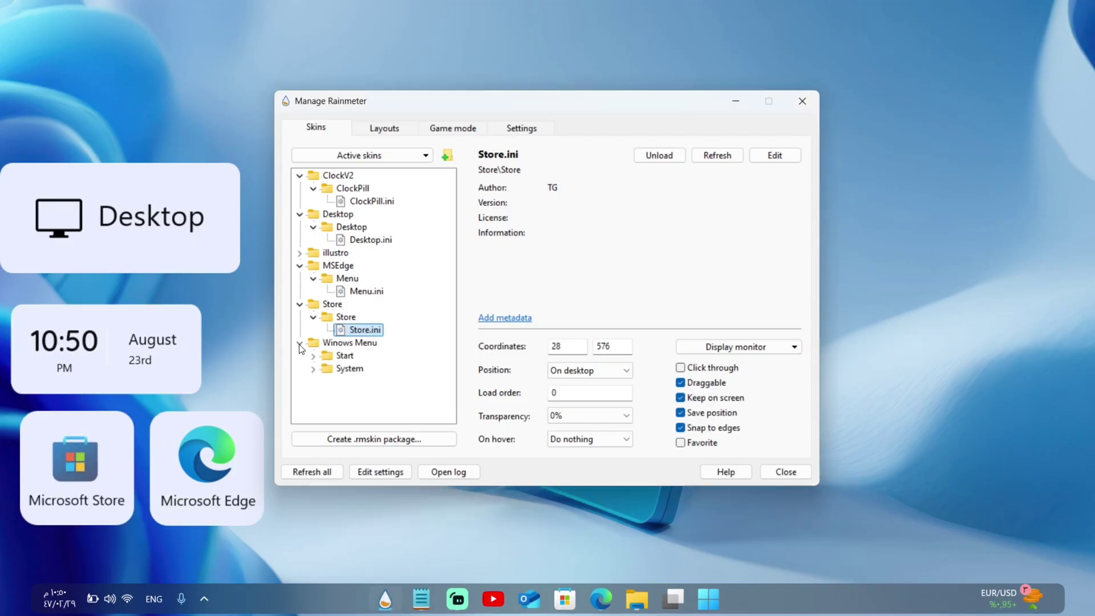
left_click(314, 356)
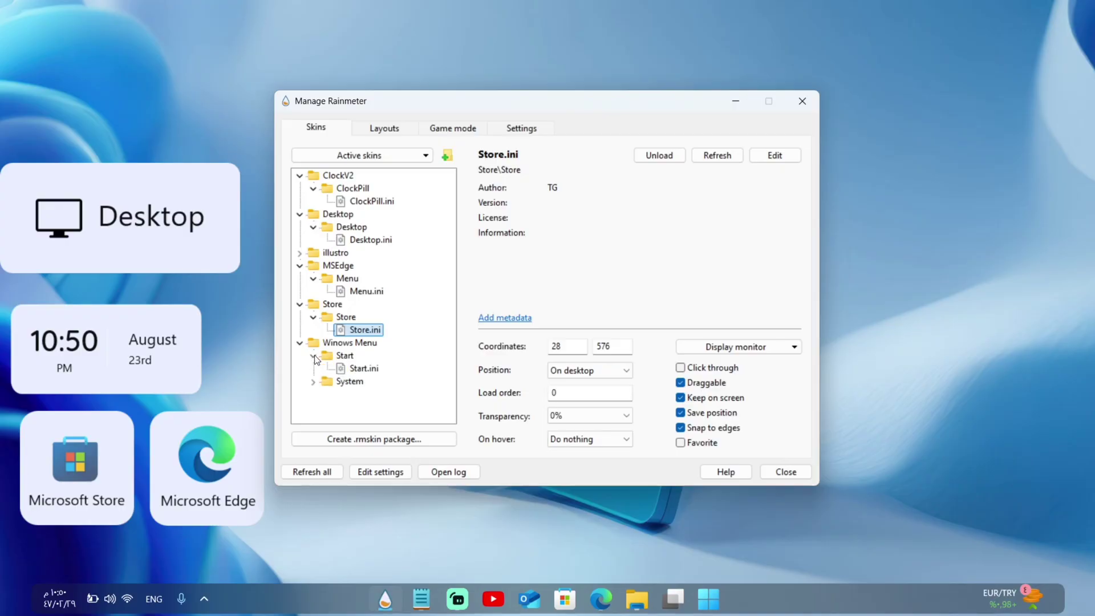
left_click(342, 371)
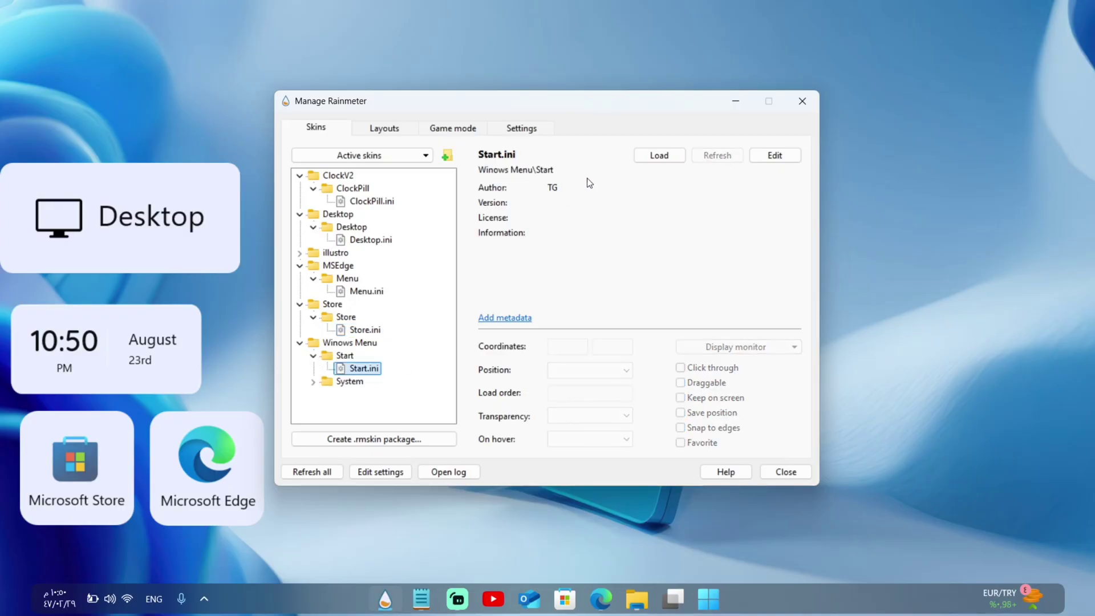
left_click(658, 156)
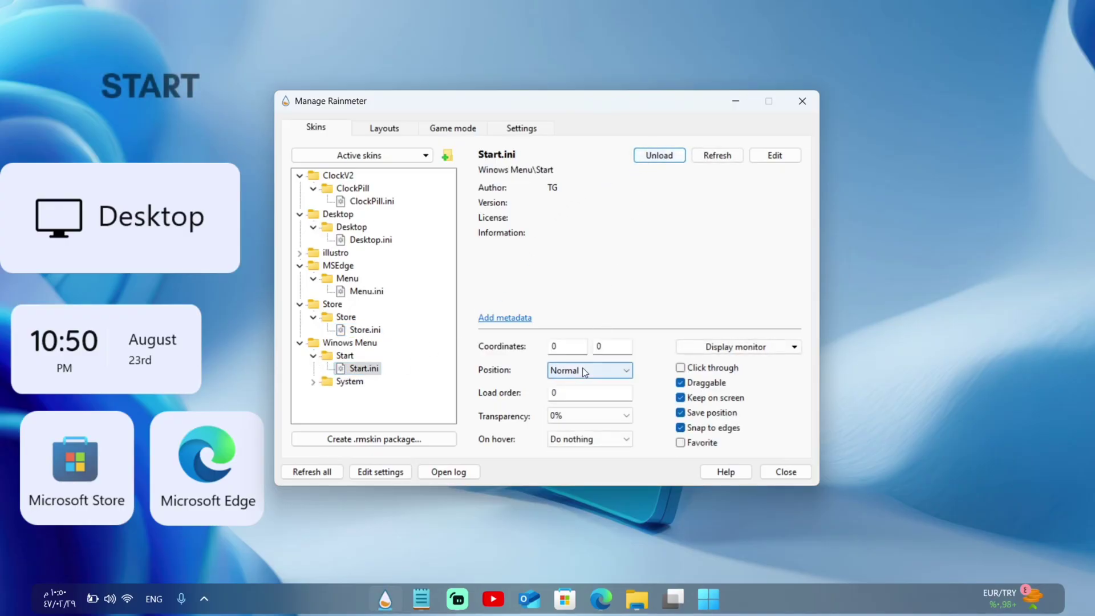
left_click(583, 371)
left_click(581, 386)
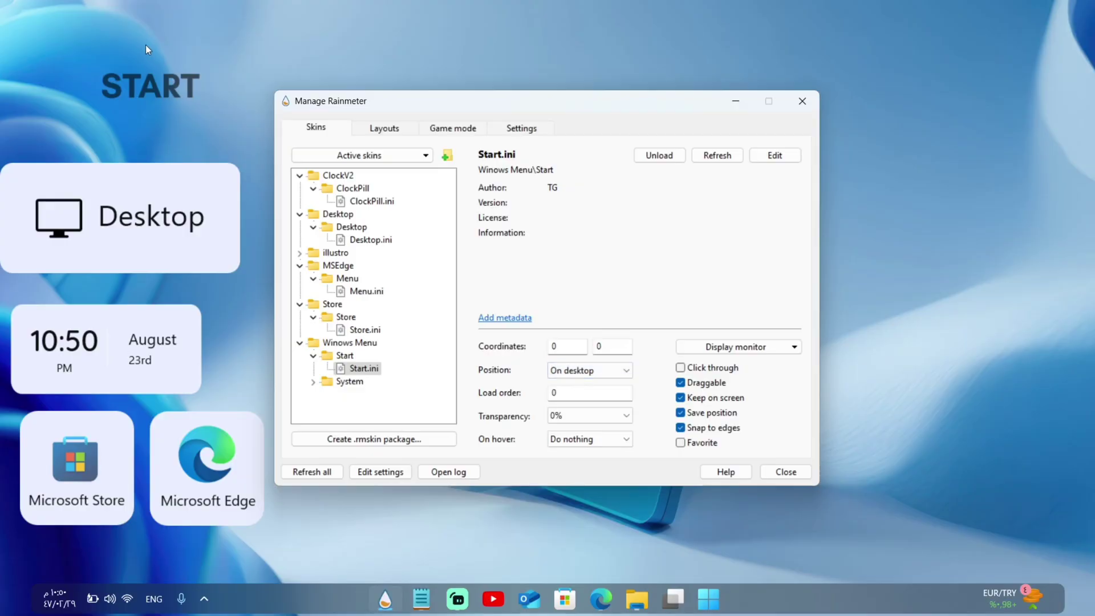
left_click_drag(153, 98, 101, 141)
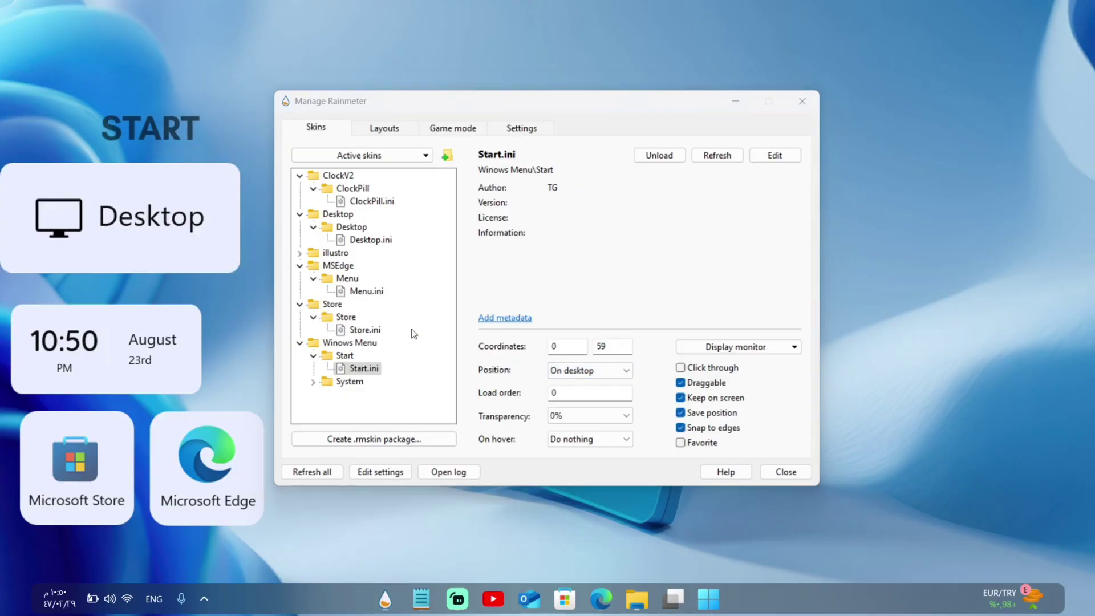
Step: Load the System.ini skin from the System folder of Winows Menu and set its position to On desktop
left_click(349, 382)
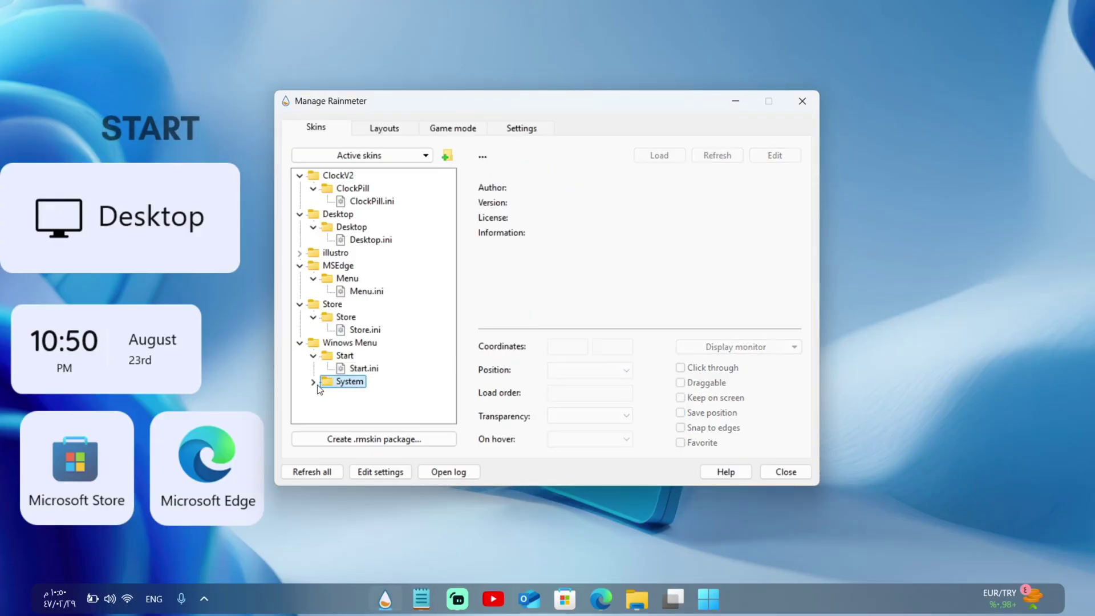
left_click(315, 383)
left_click(363, 395)
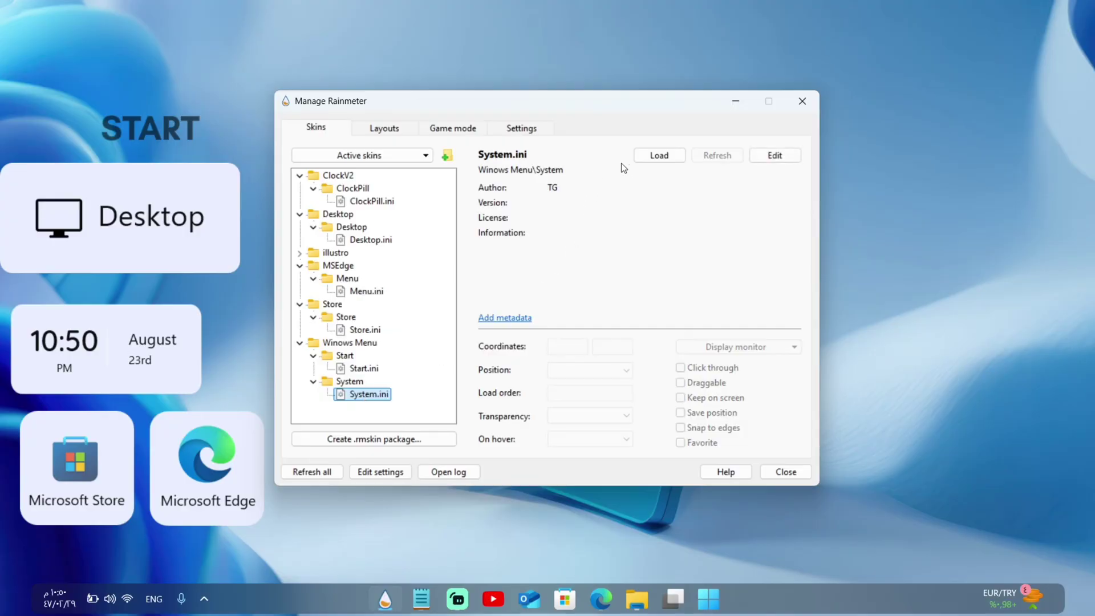
left_click(647, 162)
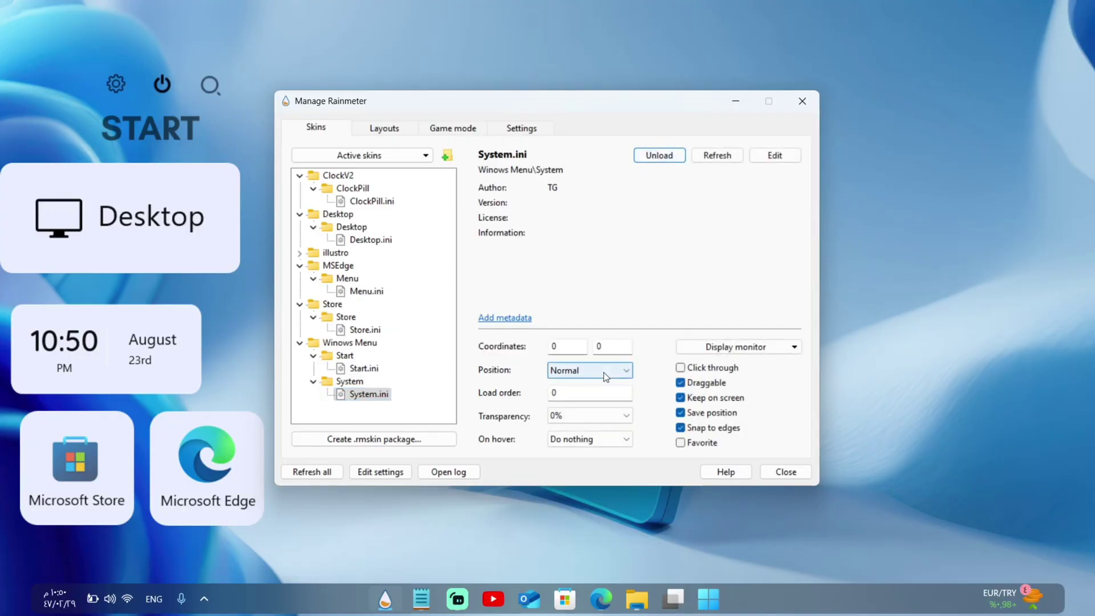
left_click(611, 369)
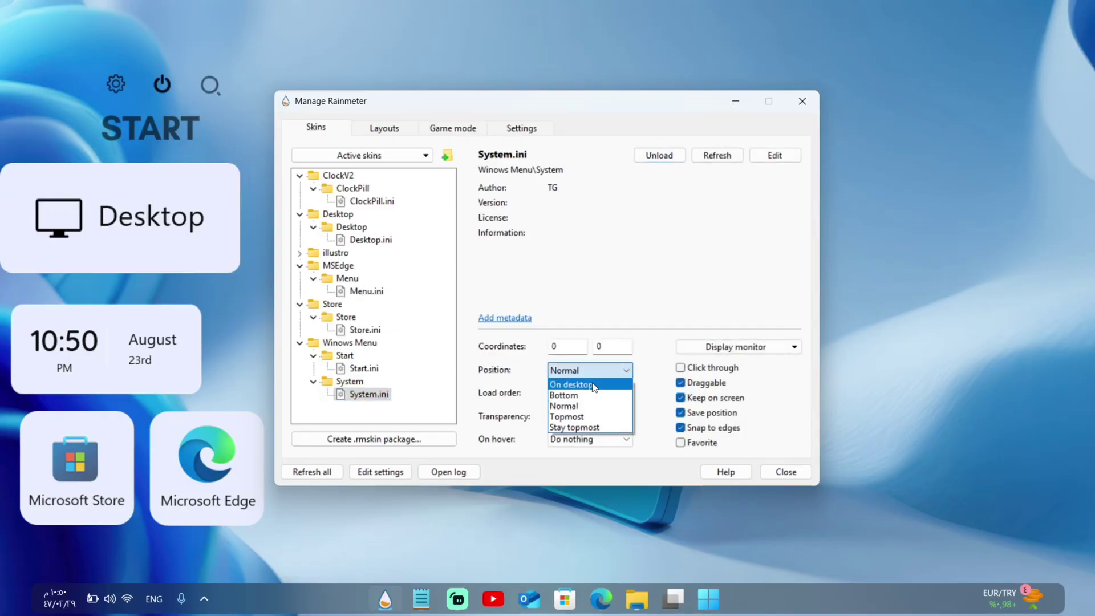
left_click(593, 385)
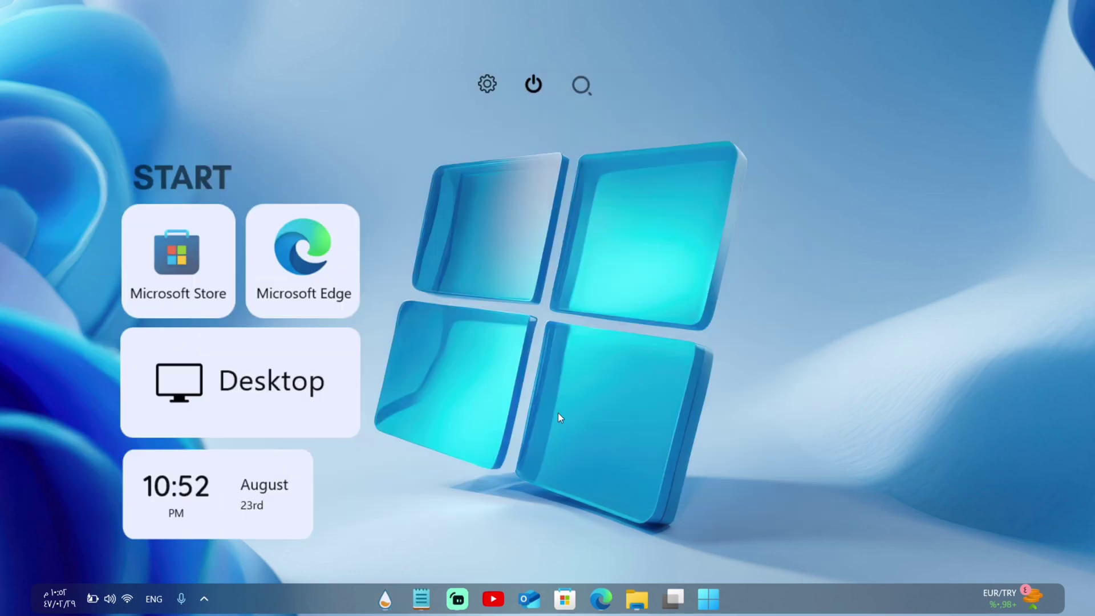
Step: Set the transparency of the Microsoft Edge tile to 10%
right_click(267, 250)
mouse_move(307, 319)
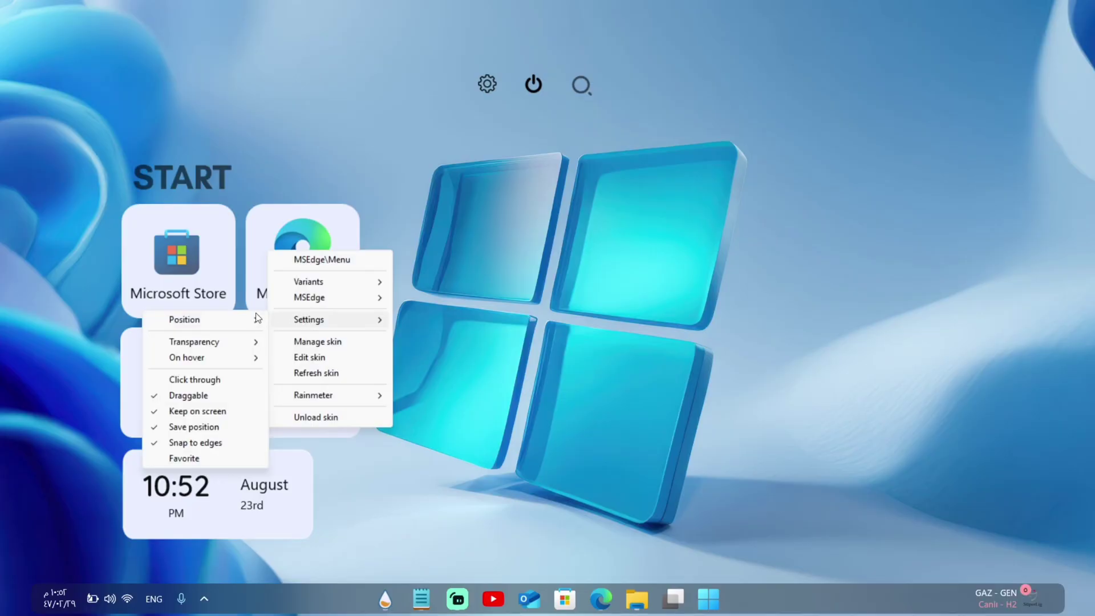
mouse_move(222, 348)
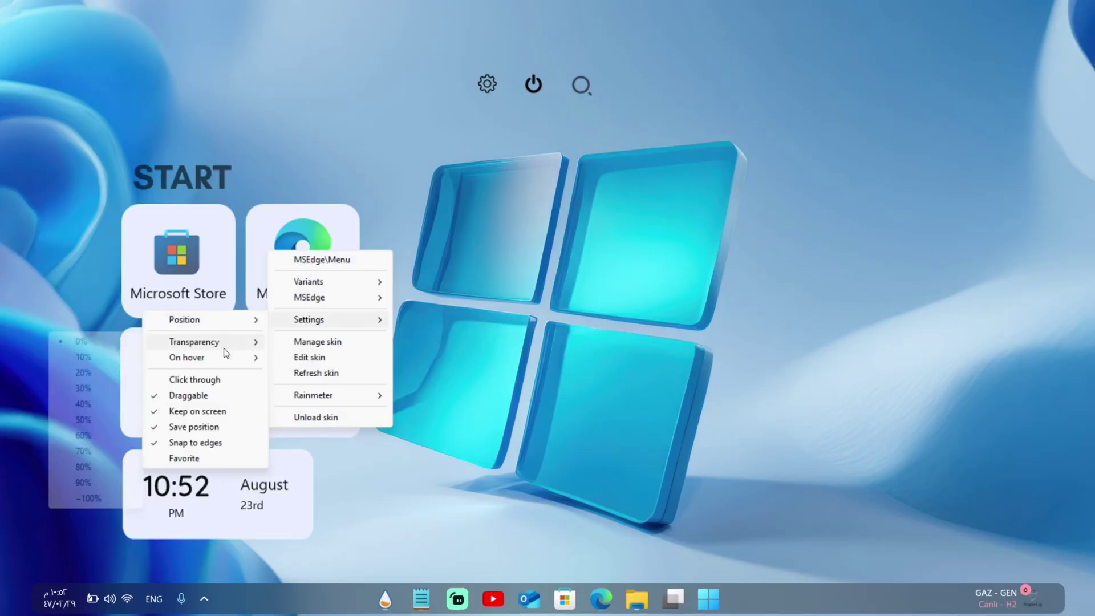
left_click(88, 358)
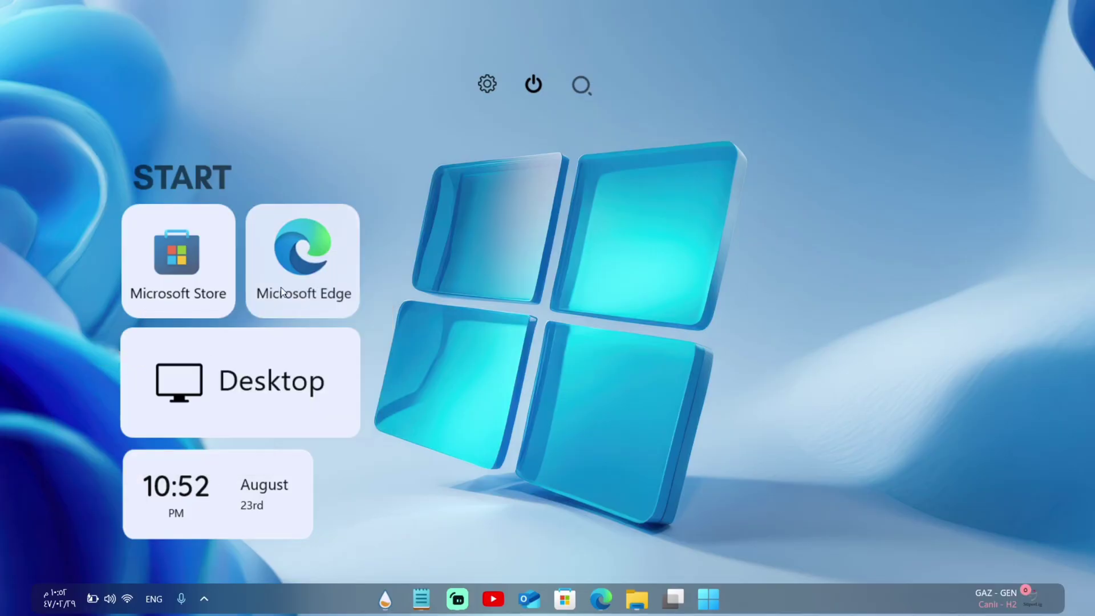
Step: Set the transparency of the Microsoft Store tile to 20%
right_click(208, 238)
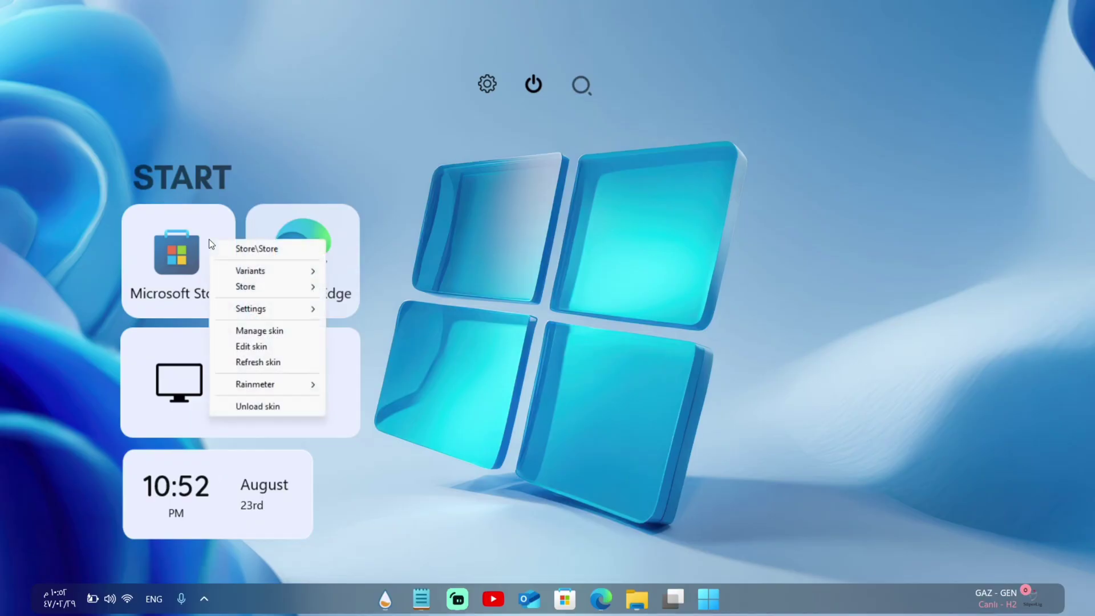
mouse_move(239, 286)
mouse_move(251, 310)
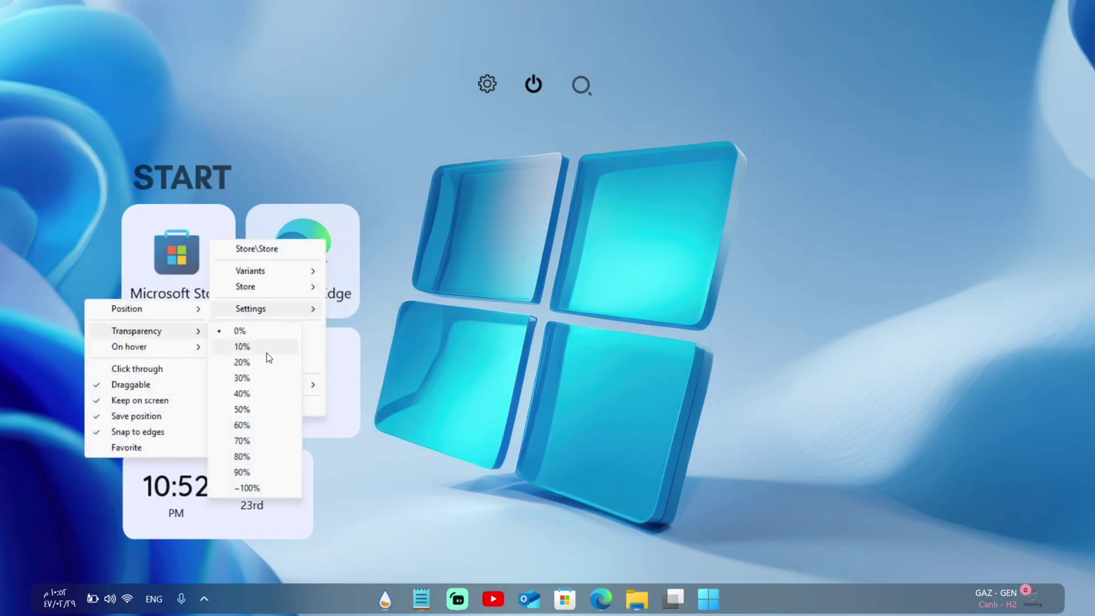
left_click(266, 361)
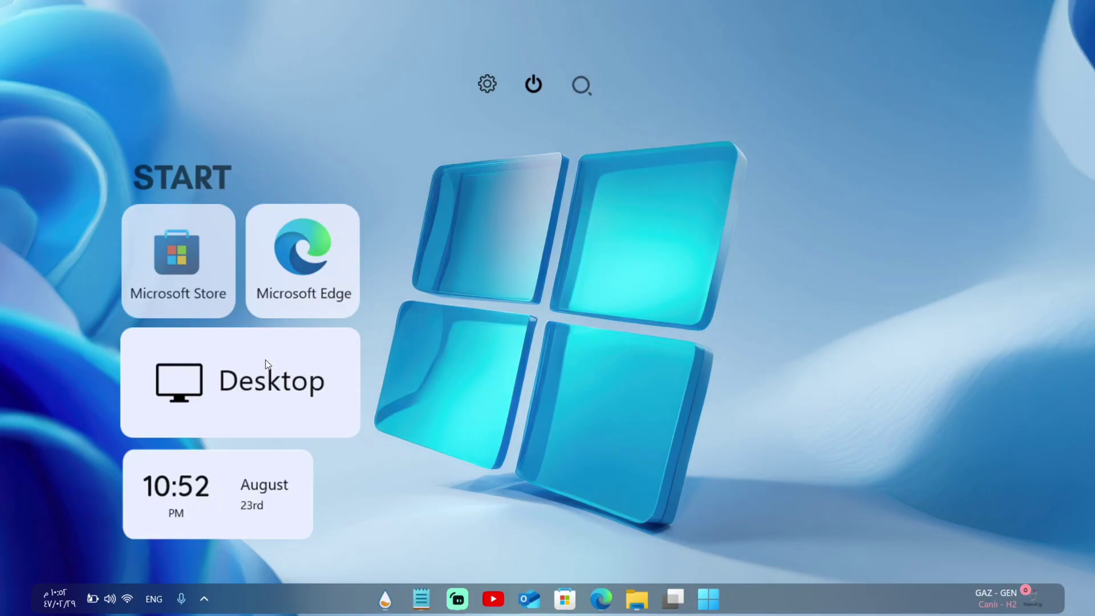
Step: Set the transparency of the Microsoft Store tile to 10%, matching the Microsoft Edge tile
right_click(189, 273)
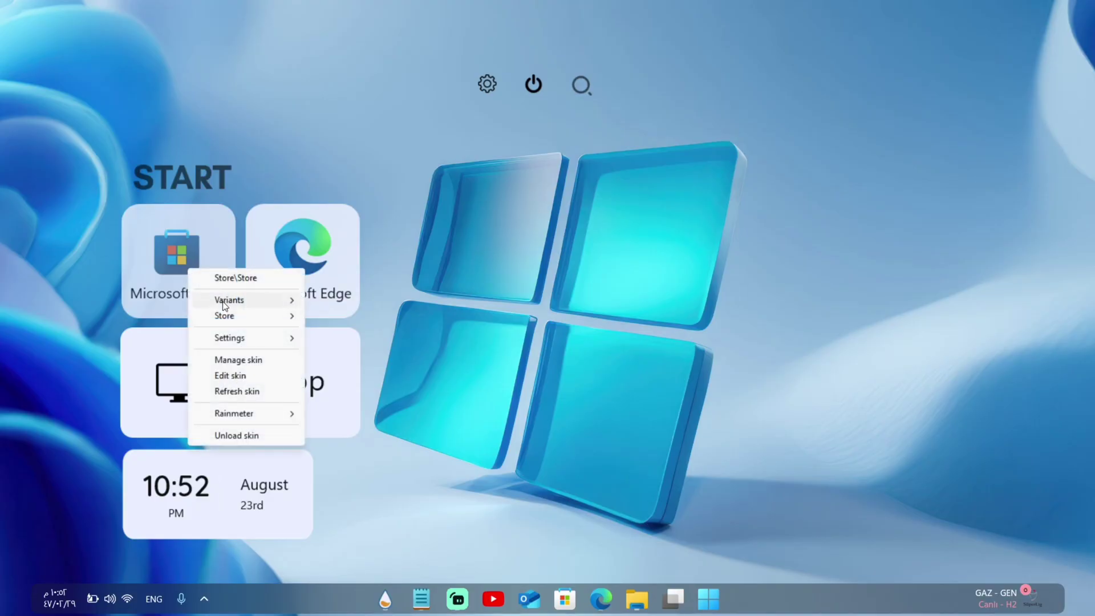
mouse_move(227, 318)
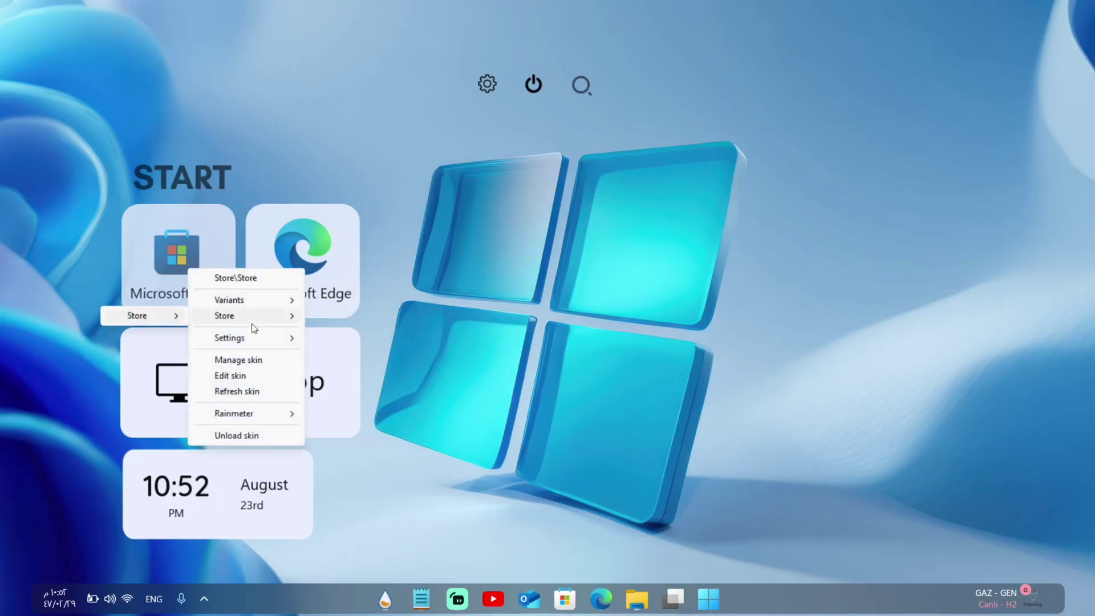
mouse_move(273, 339)
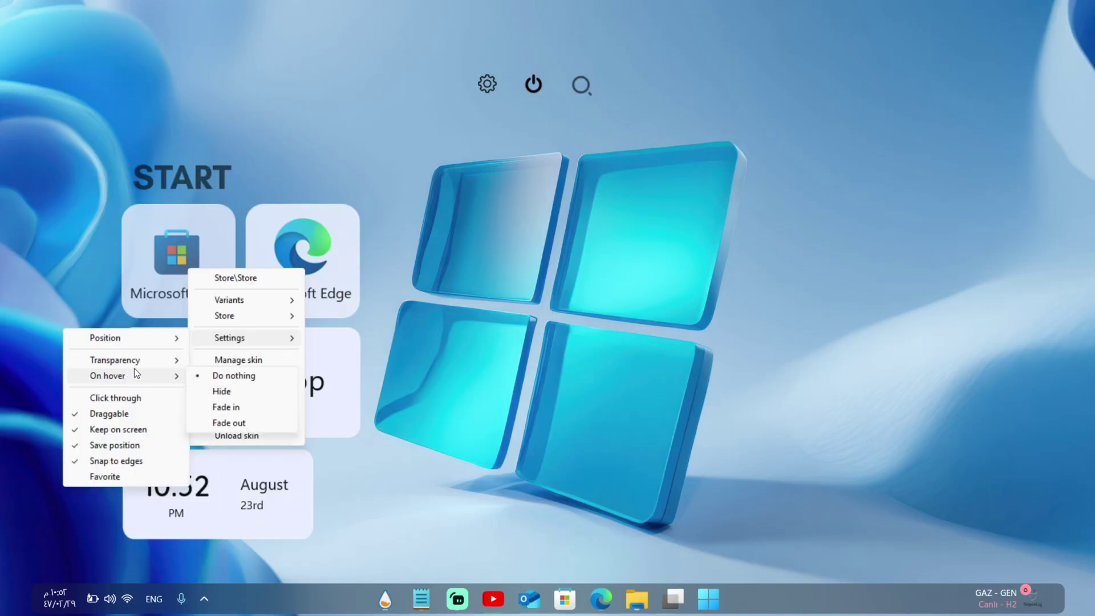
mouse_move(137, 361)
left_click(217, 376)
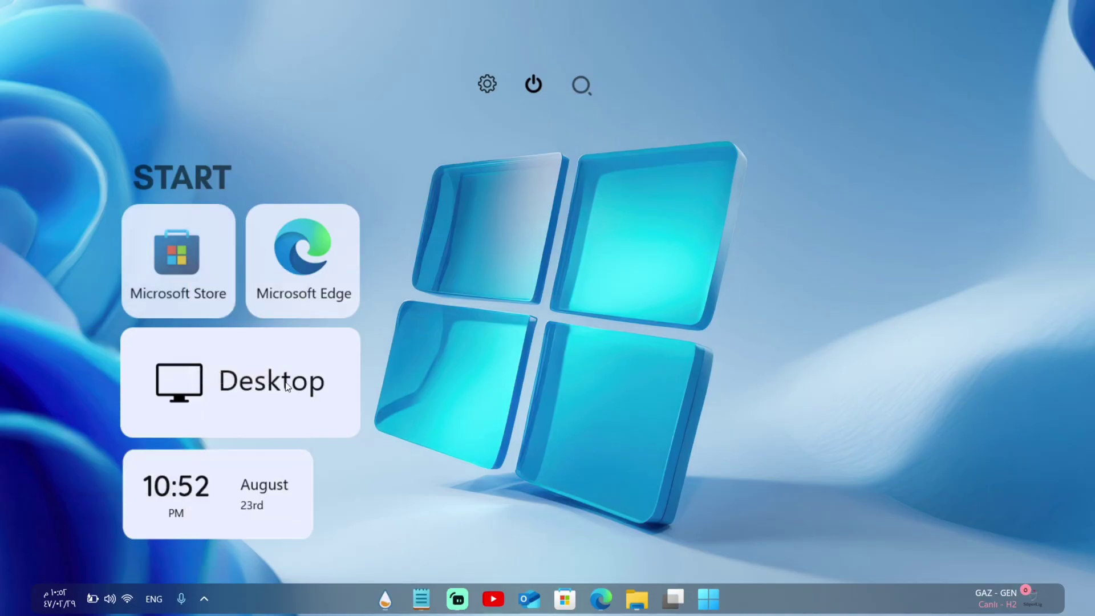
Step: Set the transparency of the Desktop tile to 10%
right_click(223, 393)
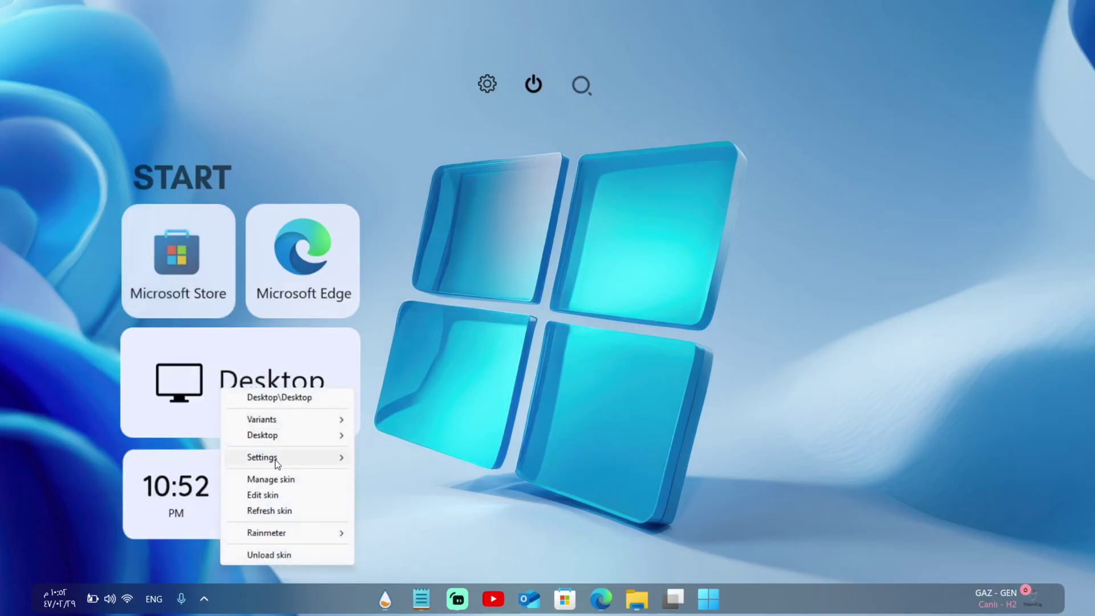
mouse_move(245, 464)
mouse_move(171, 479)
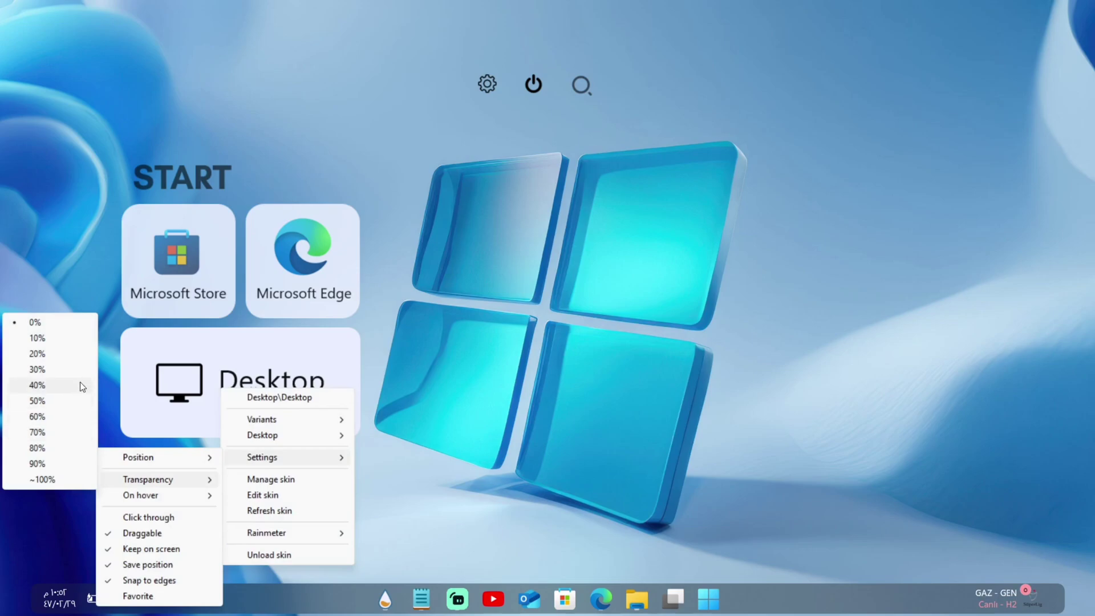
left_click(61, 341)
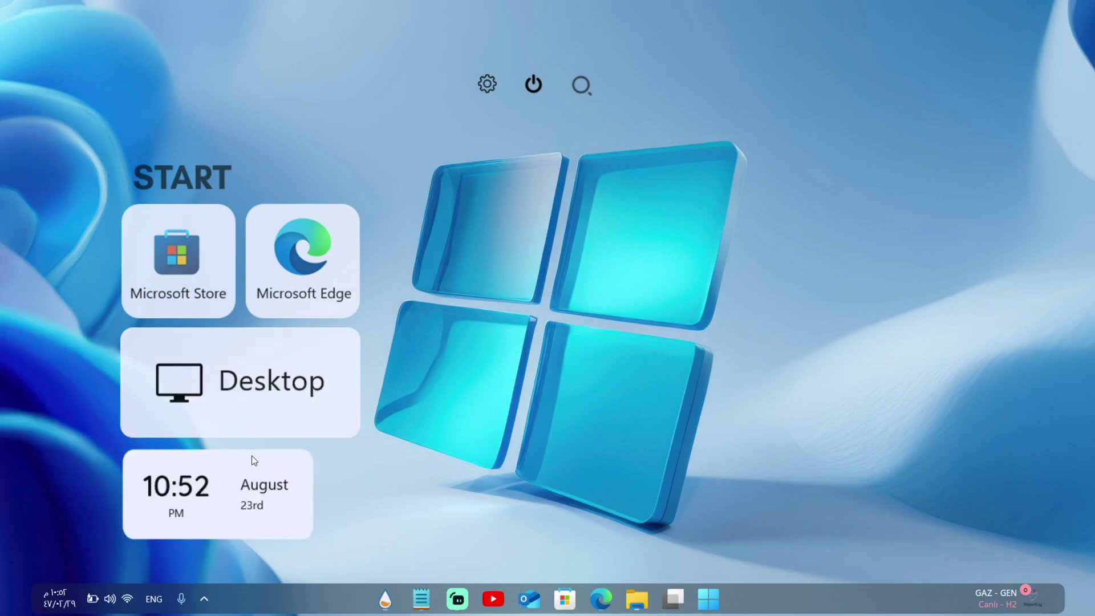
Step: Set the transparency of the ClockPill clock and date tile to 10%
right_click(178, 491)
left_click(190, 492)
right_click(200, 465)
left_click(238, 532)
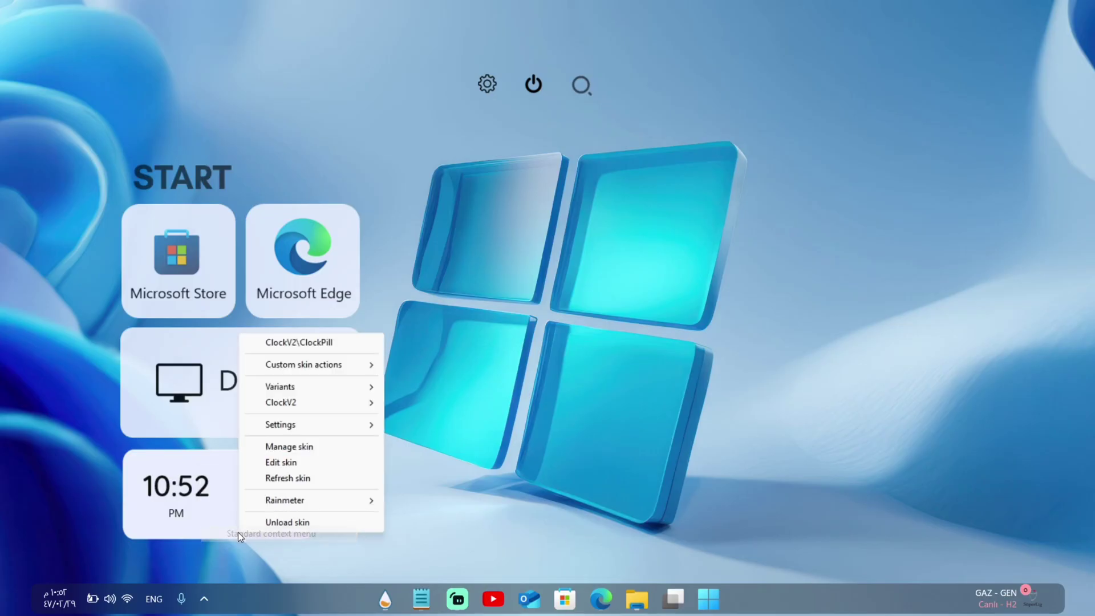
mouse_move(320, 427)
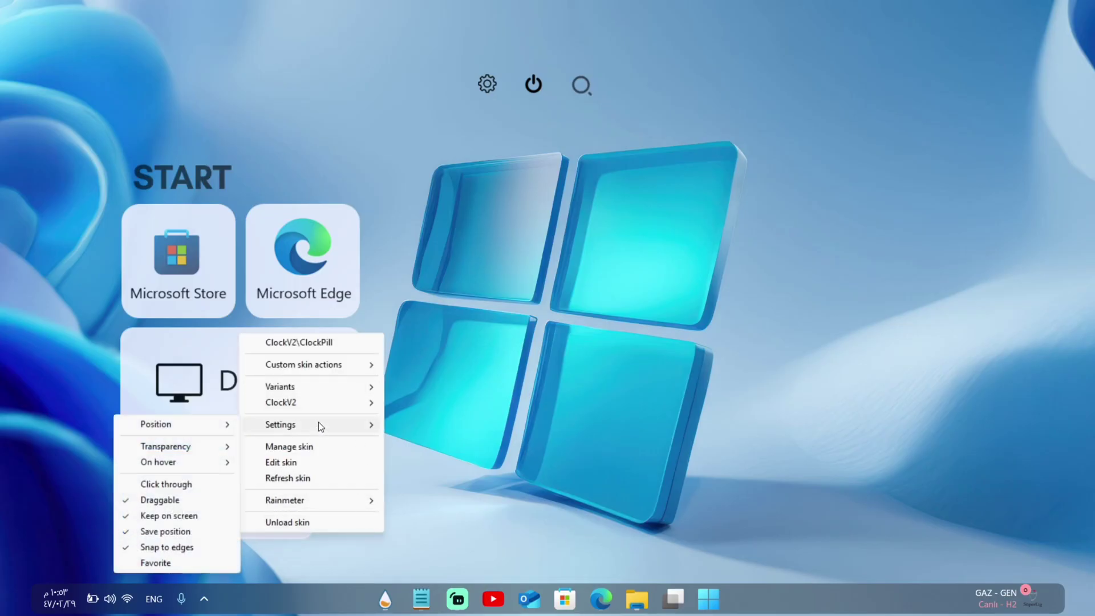
mouse_move(152, 452)
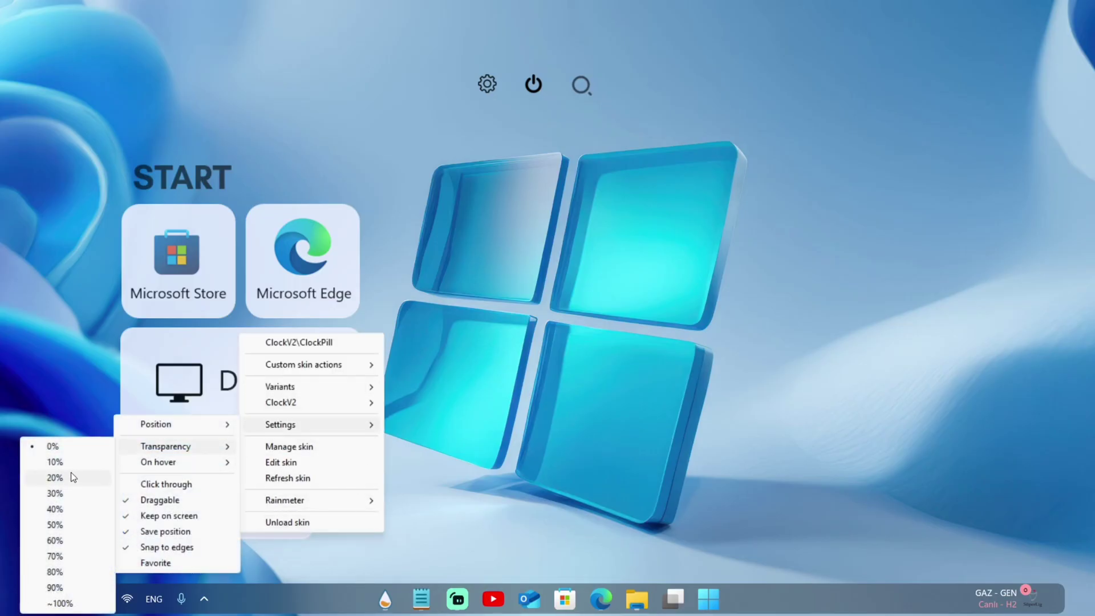
left_click(55, 462)
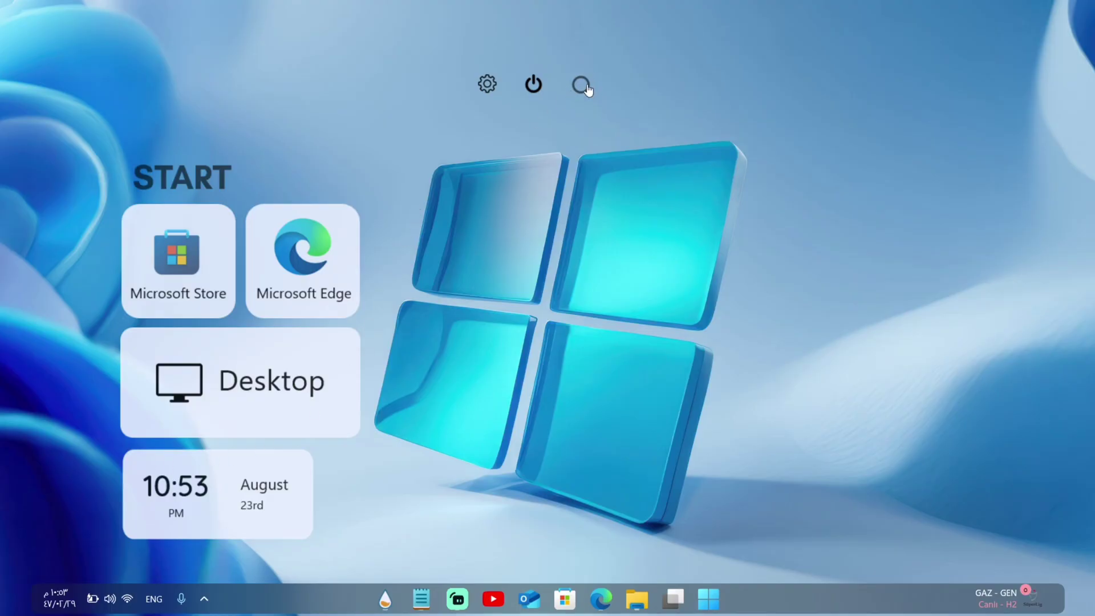
Step: Move the System skin's settings, power and search icons beside the START label, level with it and above the Microsoft Edge tile
left_click_drag(586, 89, 373, 176)
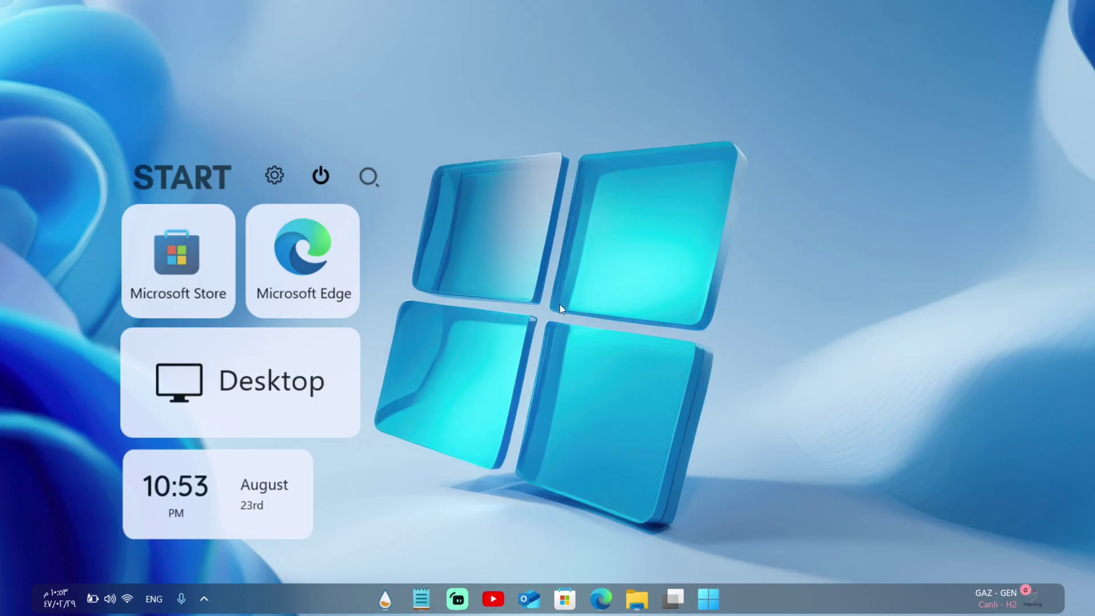
Step: Open the Windows Start menu to check its customized look against the new desktop, and close it again
left_click(717, 607)
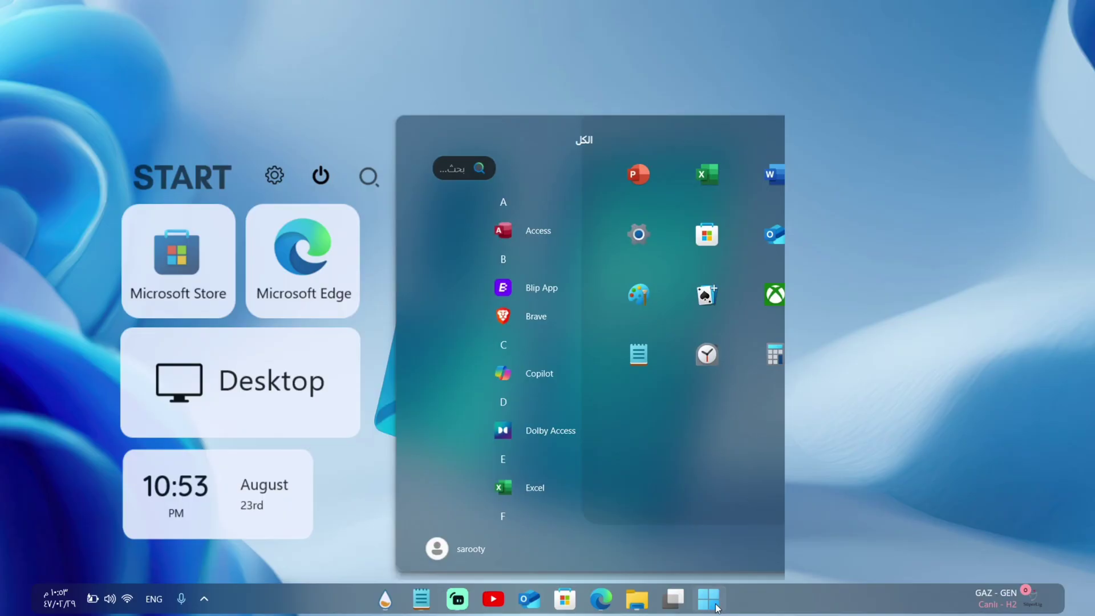
left_click(717, 607)
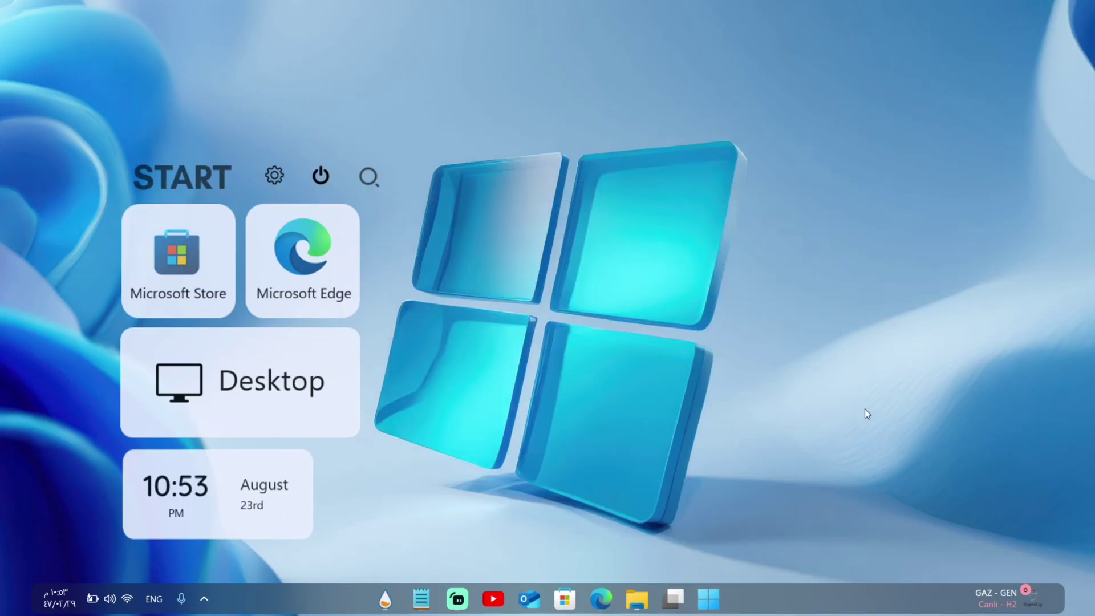